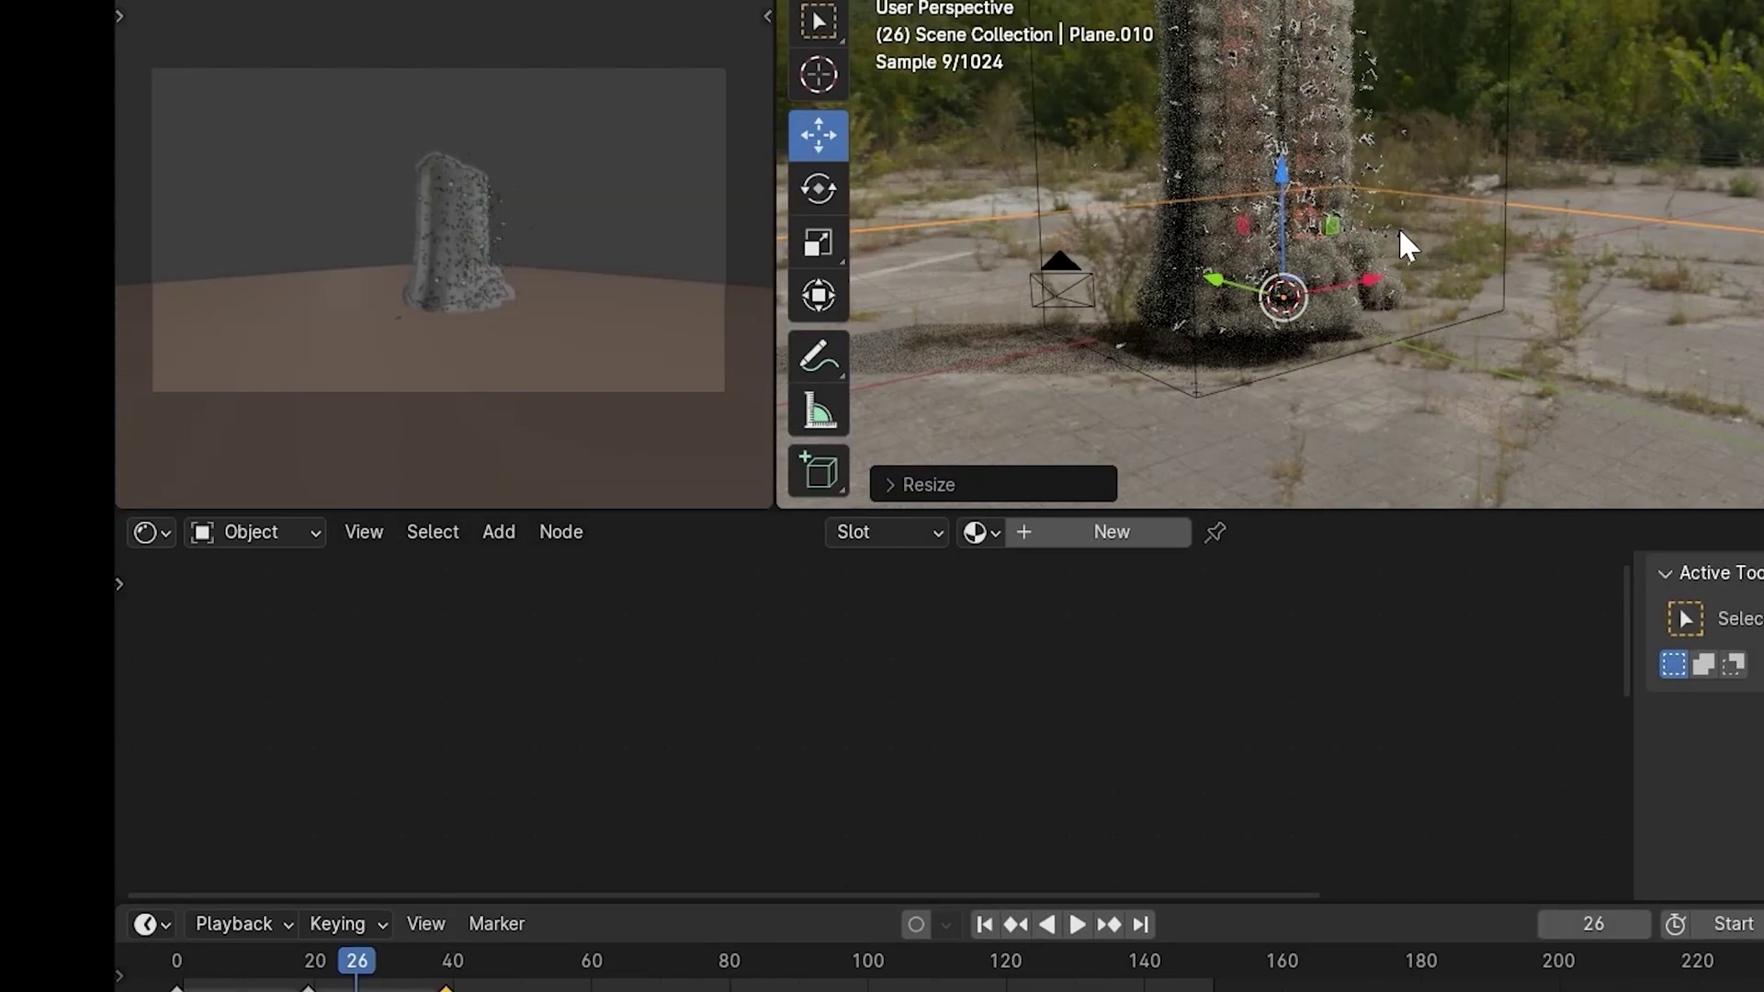
key(KP_0)
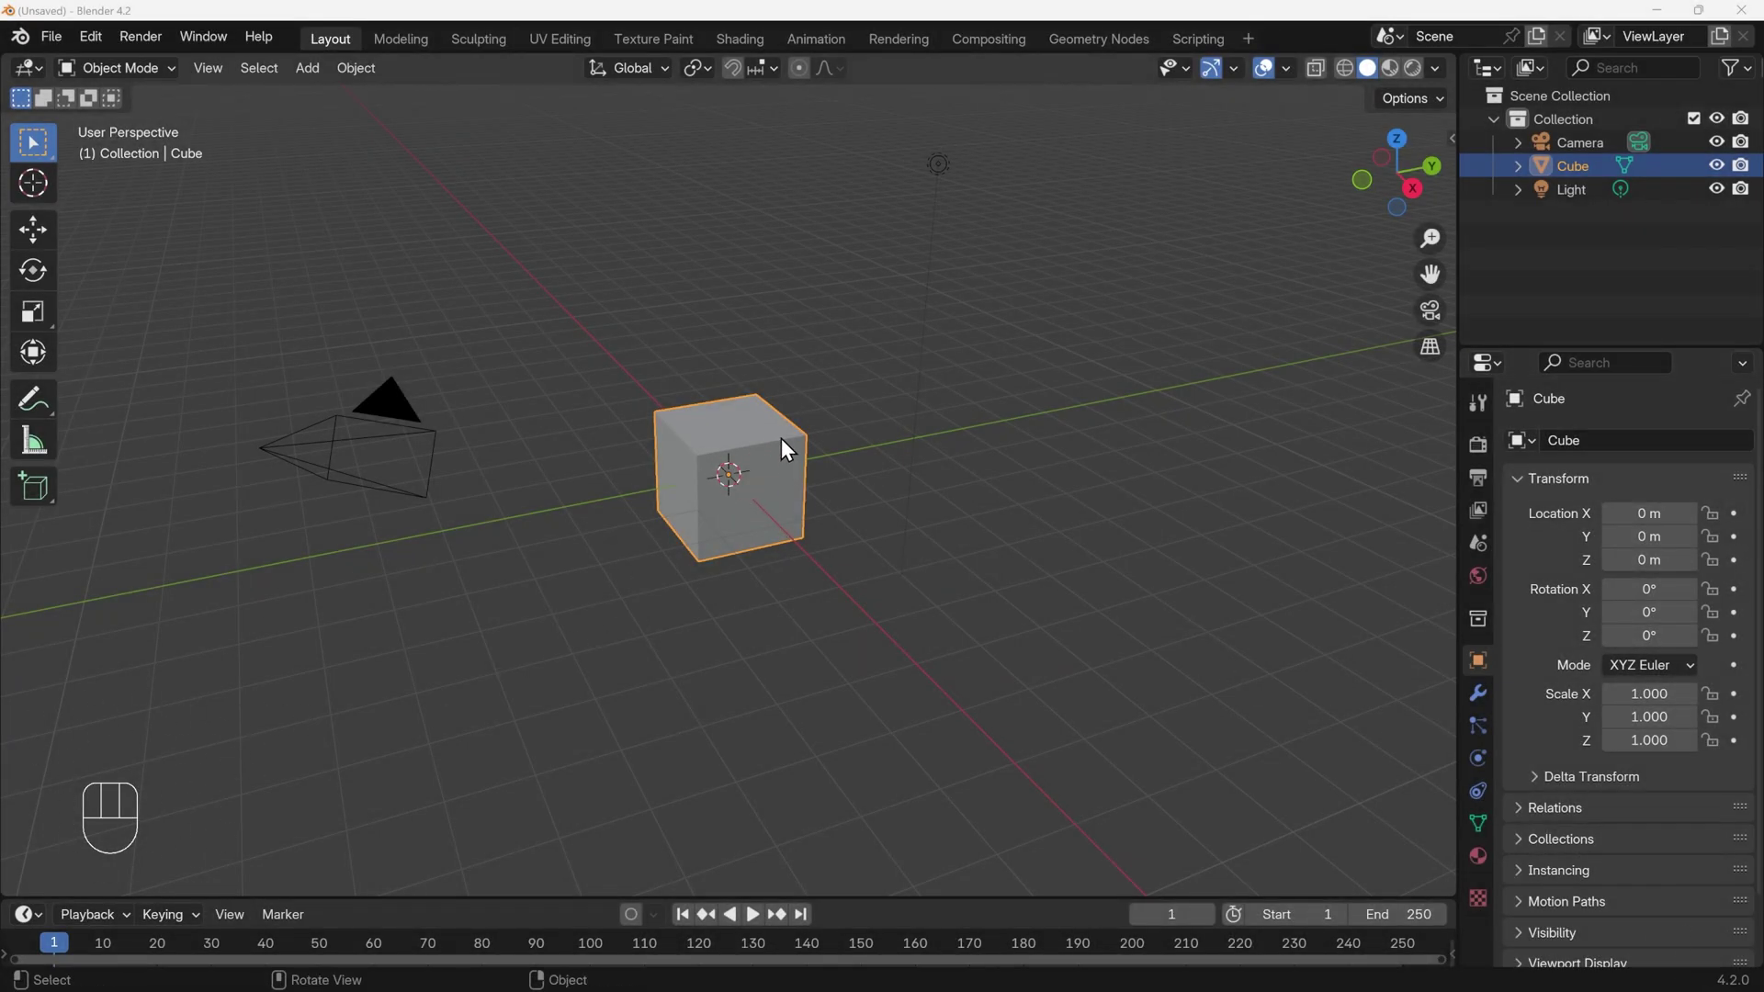
Delete the default cube and add a monkey mesh in its place at the origin
key(Delete)
key(shift+a)
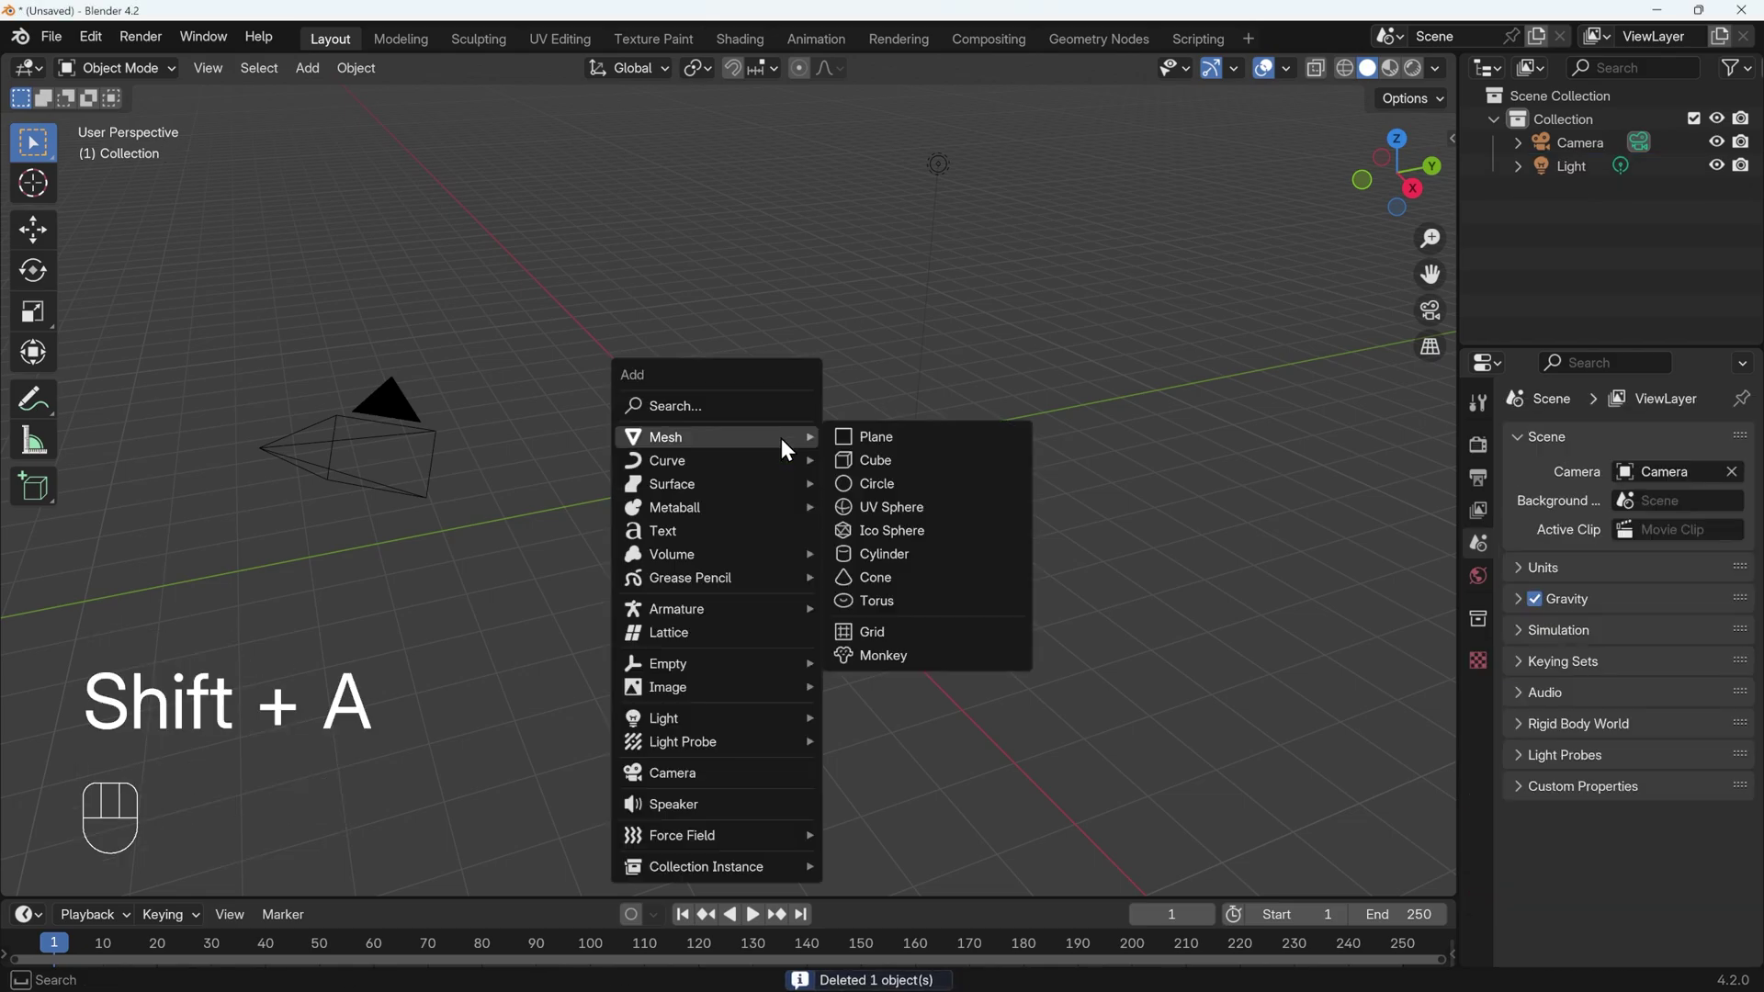
click(908, 655)
click(309, 72)
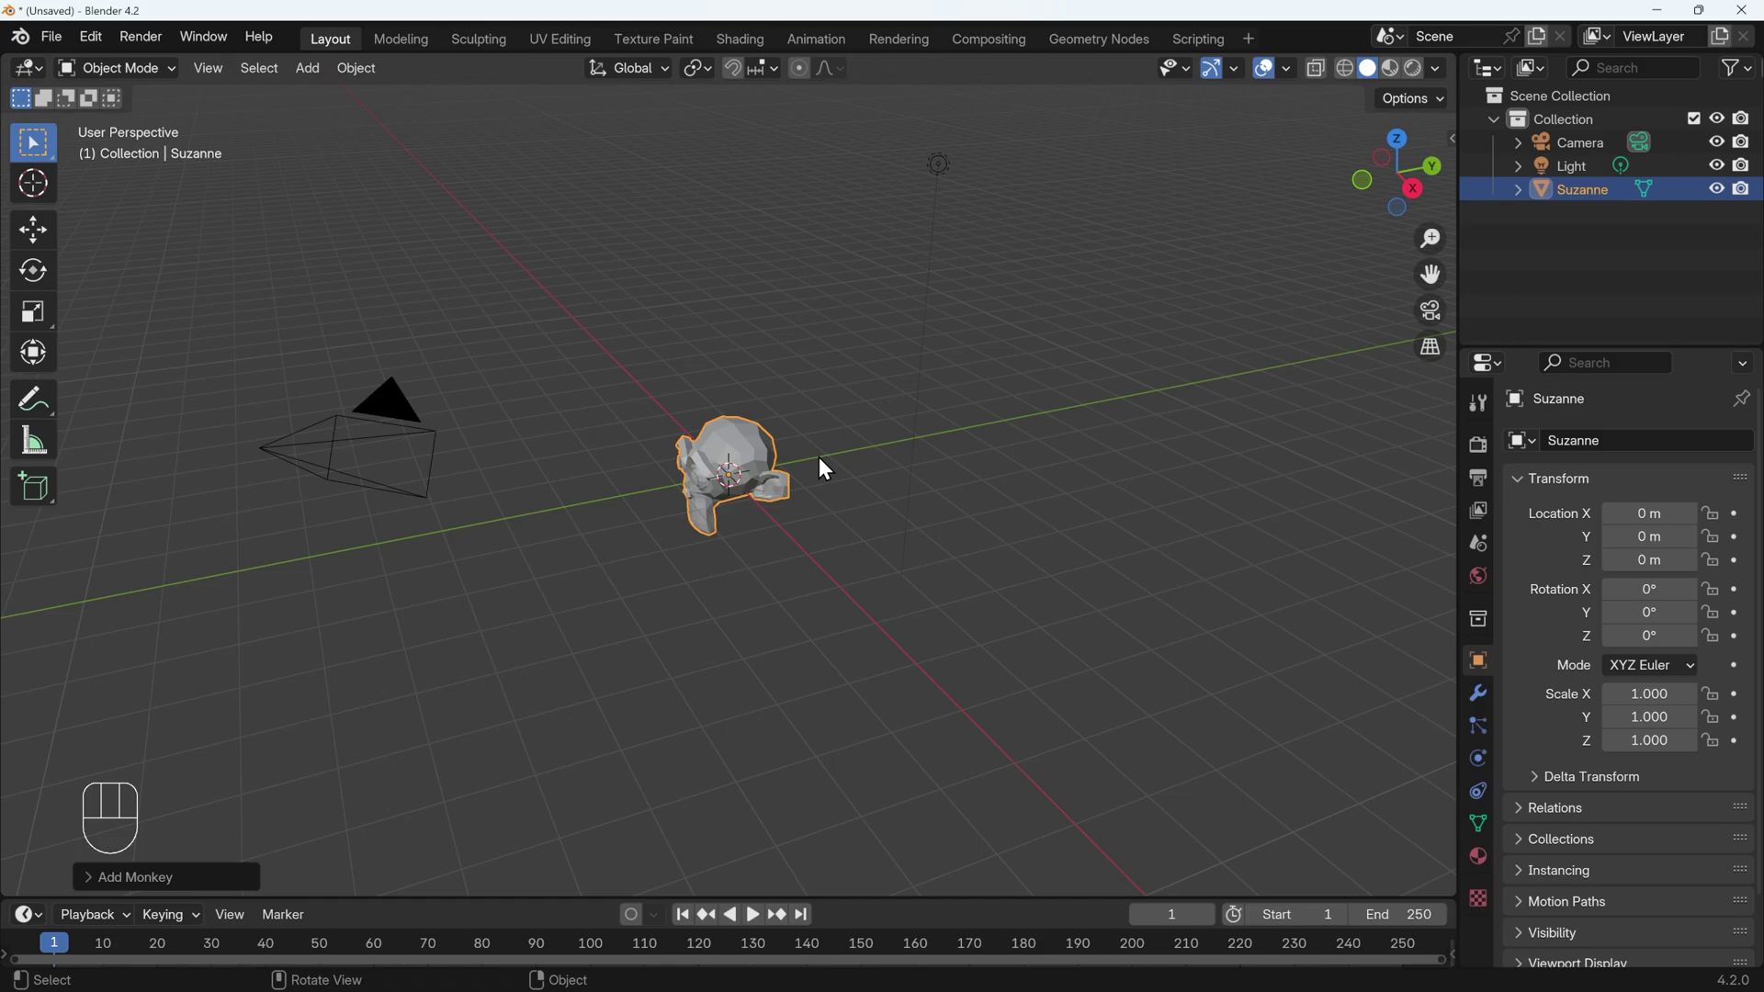
Add Rigid Body physics to the monkey and briefly play the simulation to test its fall
click(1477, 757)
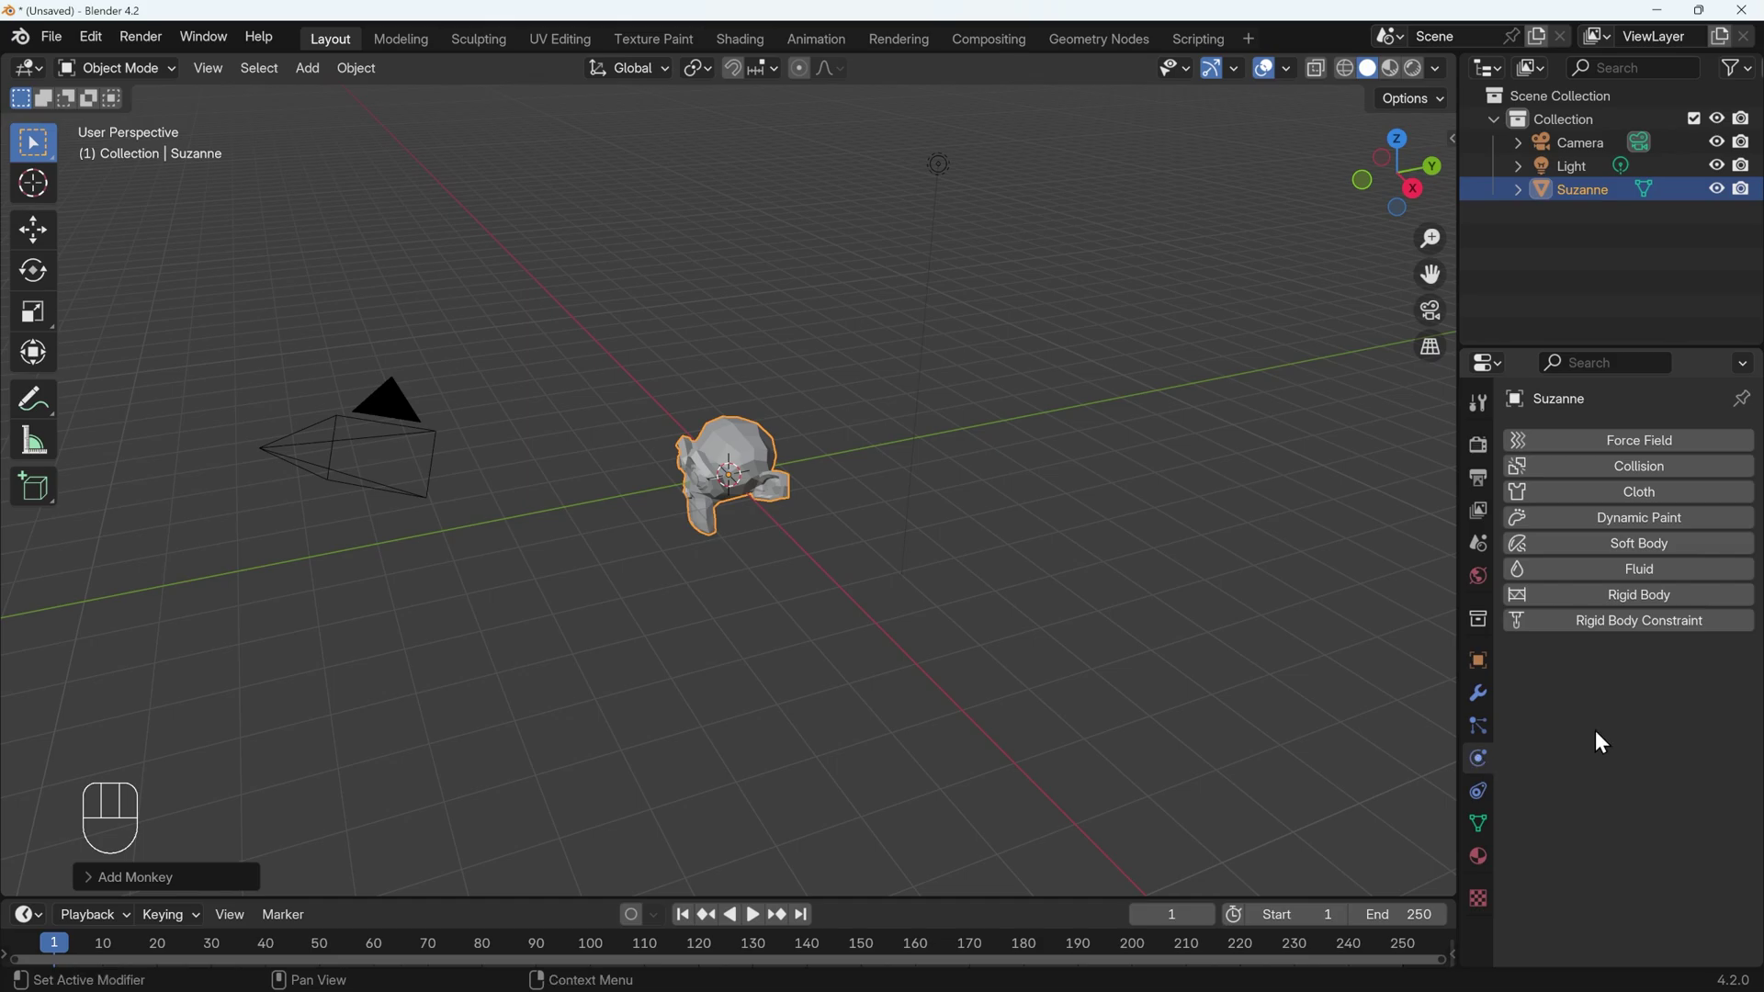
click(1646, 598)
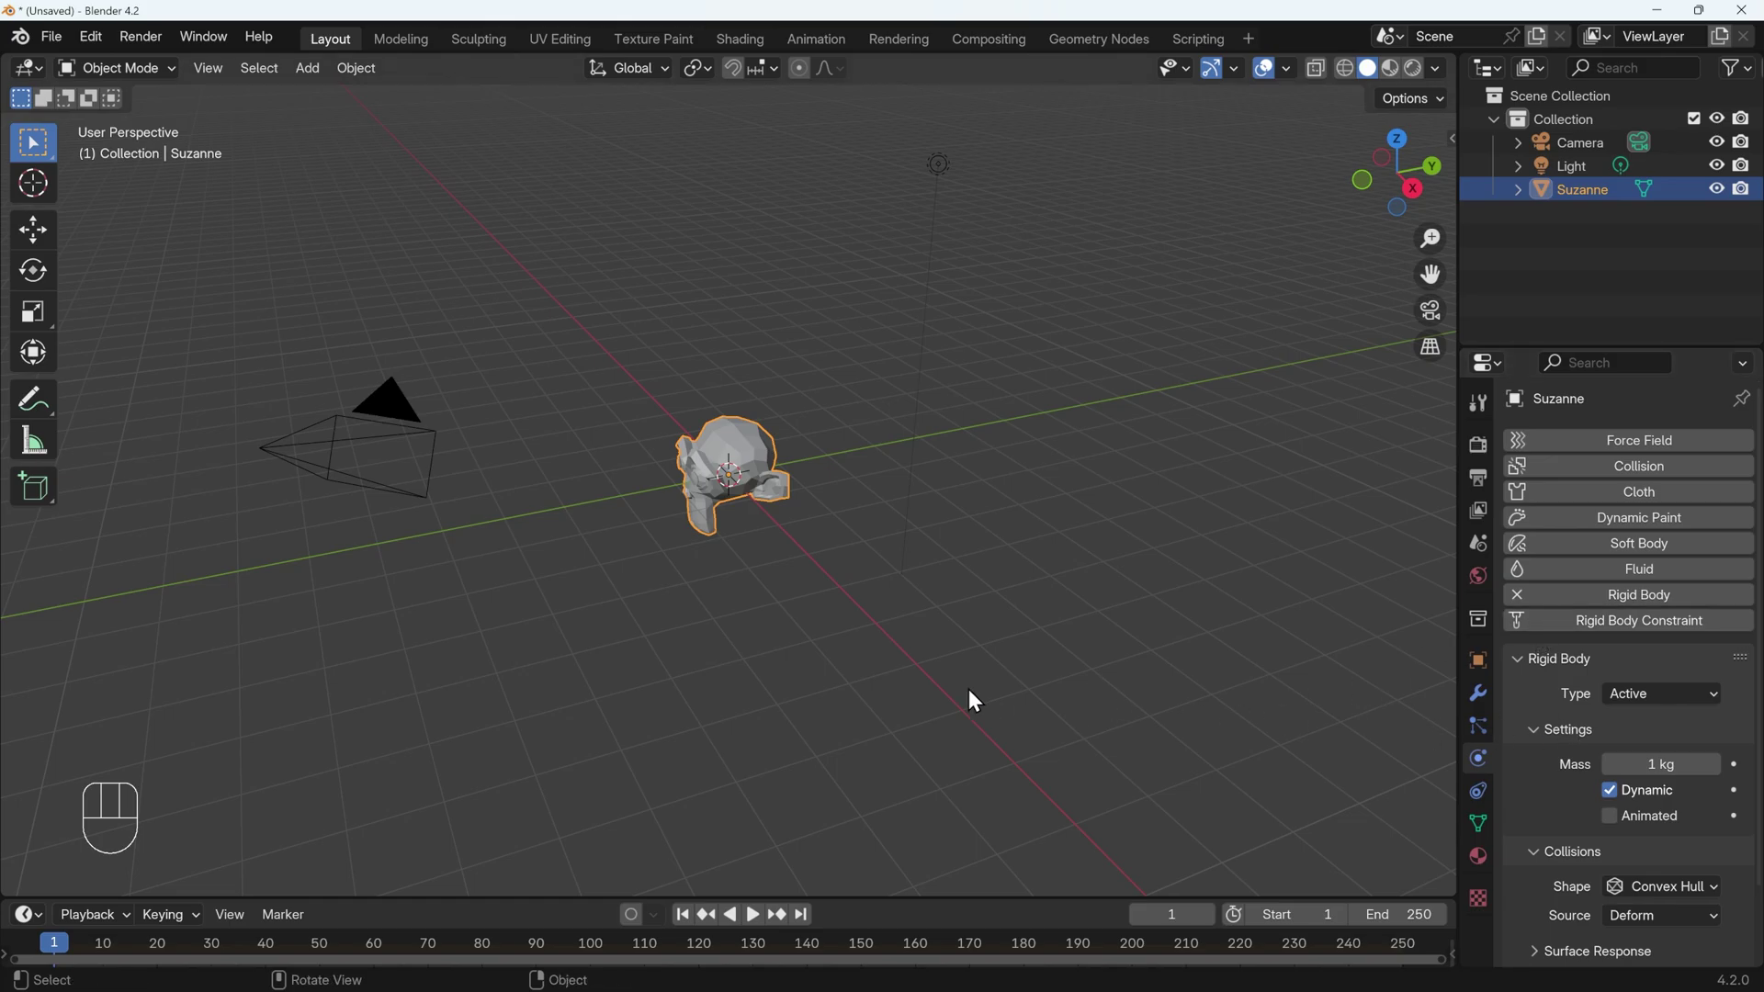
middle_drag(968, 691, 829, 558)
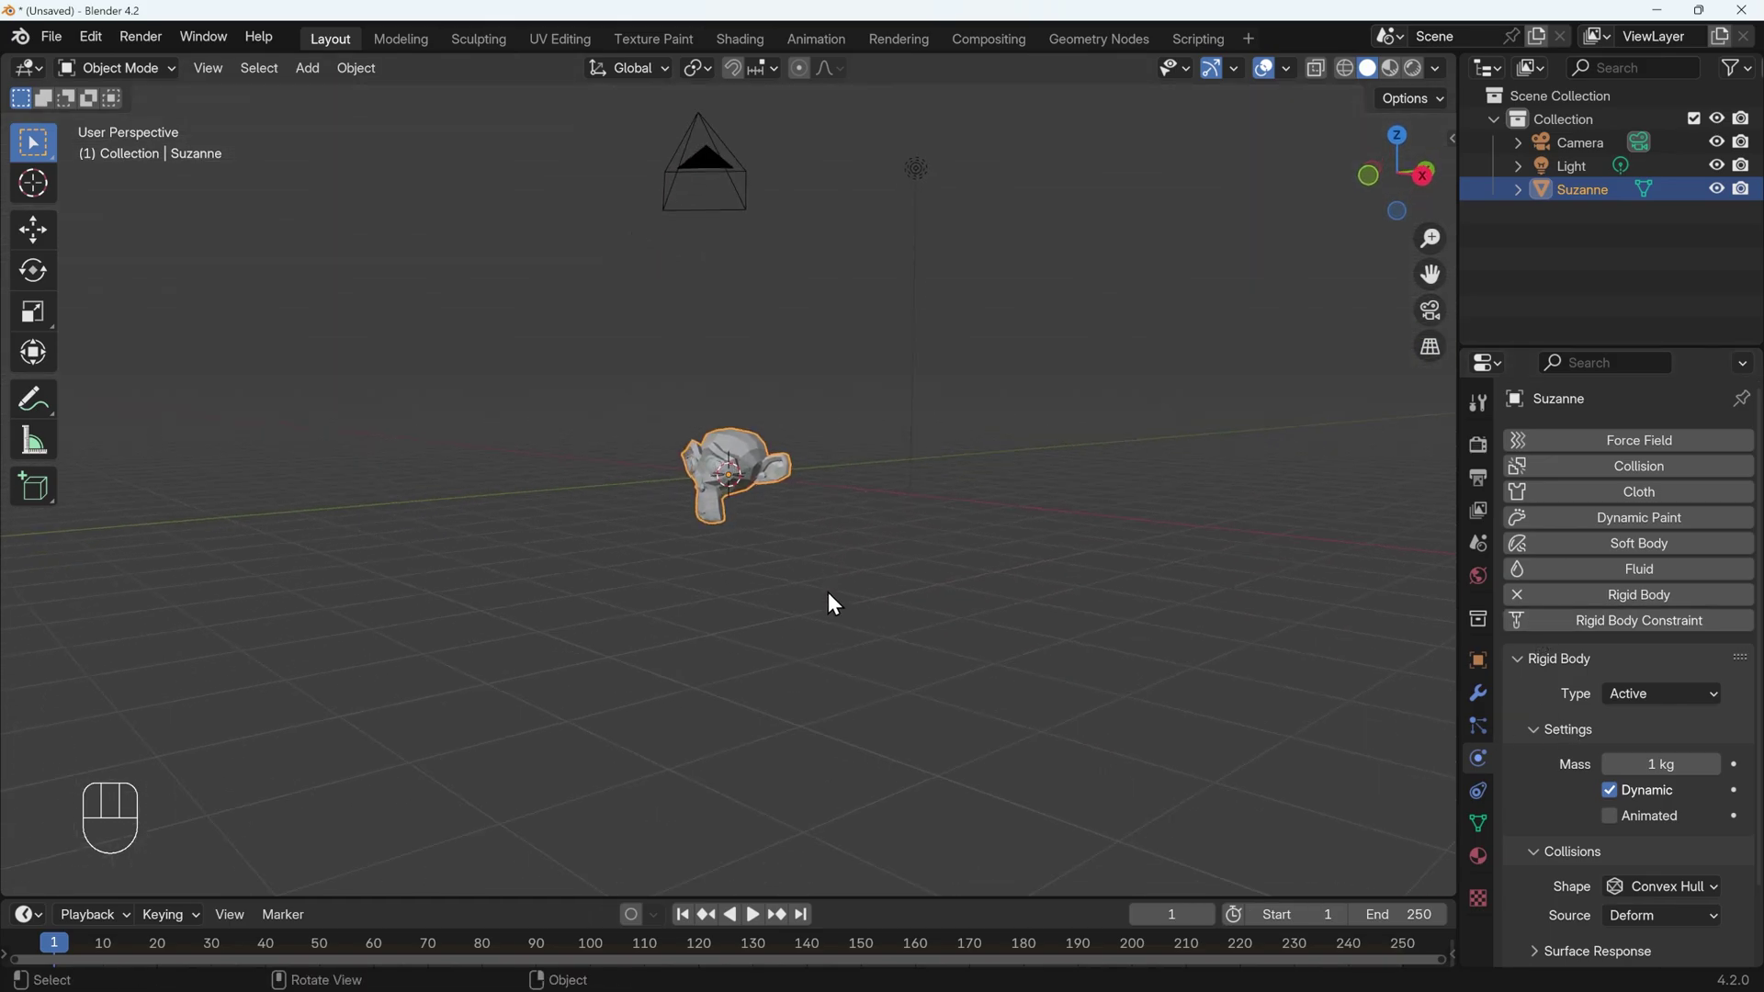
click(752, 914)
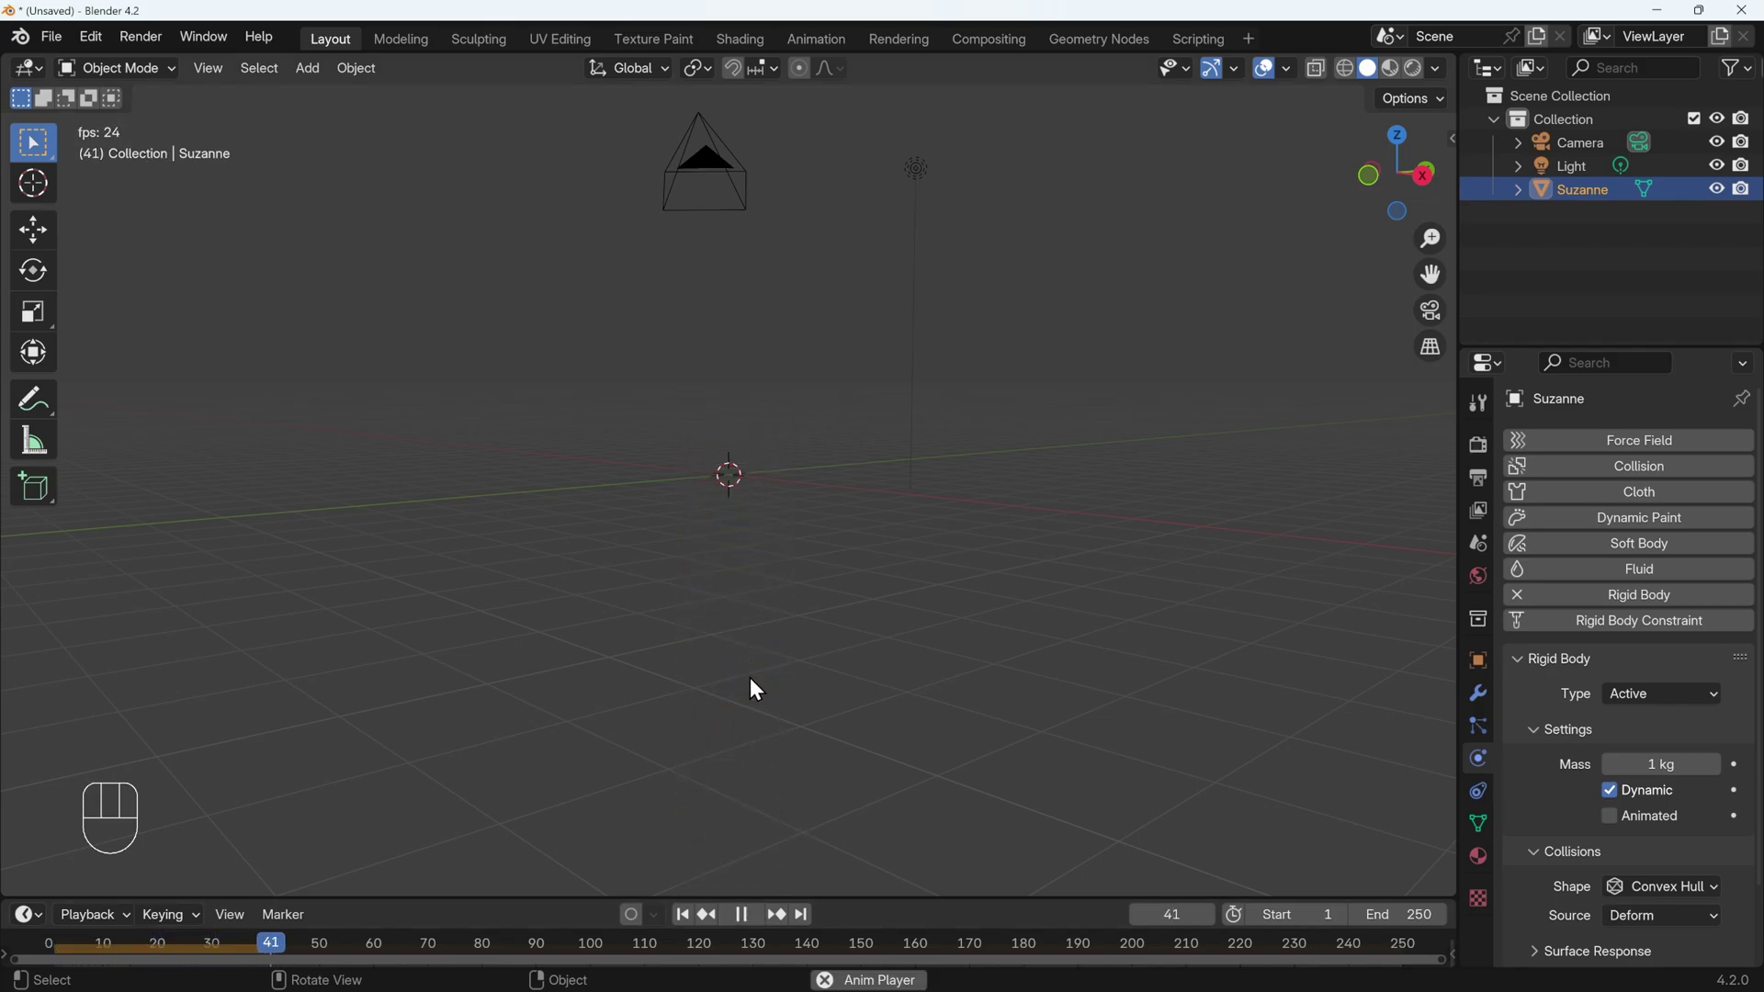
key(space)
Enlarge the timeline, scrub past the simulated frames to frame 162, and simulate the monkey's fall on to frame 86
drag(579, 898, 583, 827)
scroll(790, 643, down, 3)
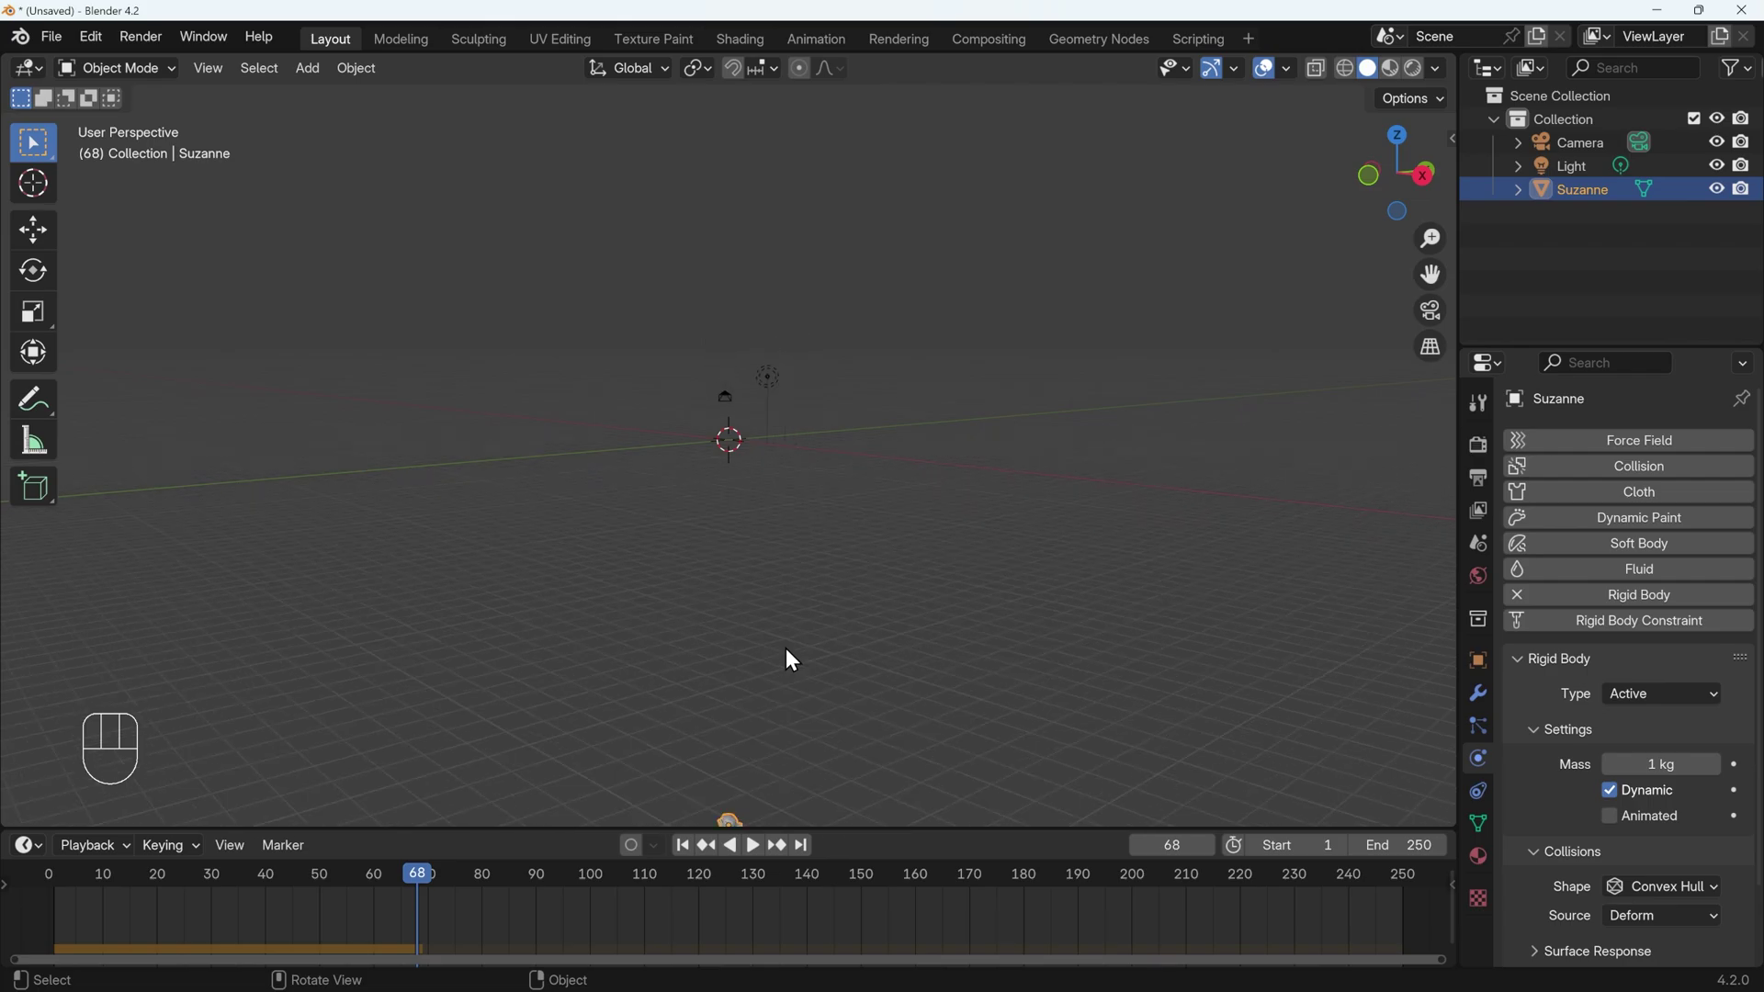
scroll(786, 680, down, 2)
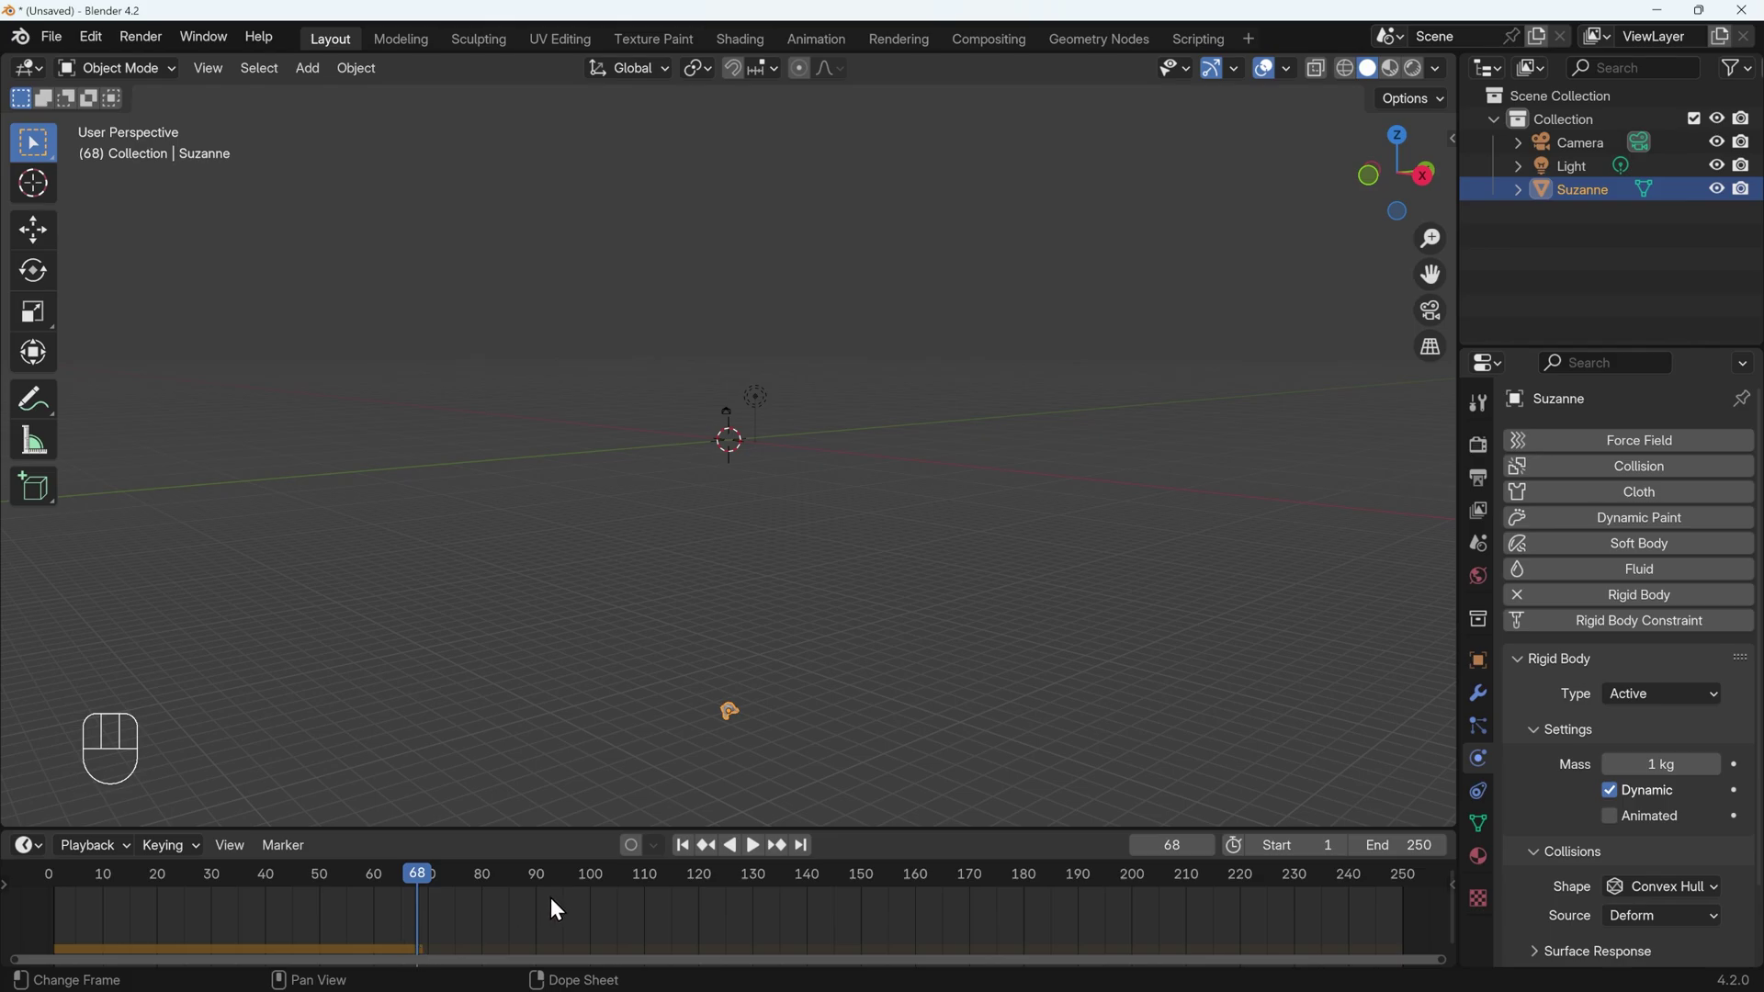
drag(542, 880, 925, 878)
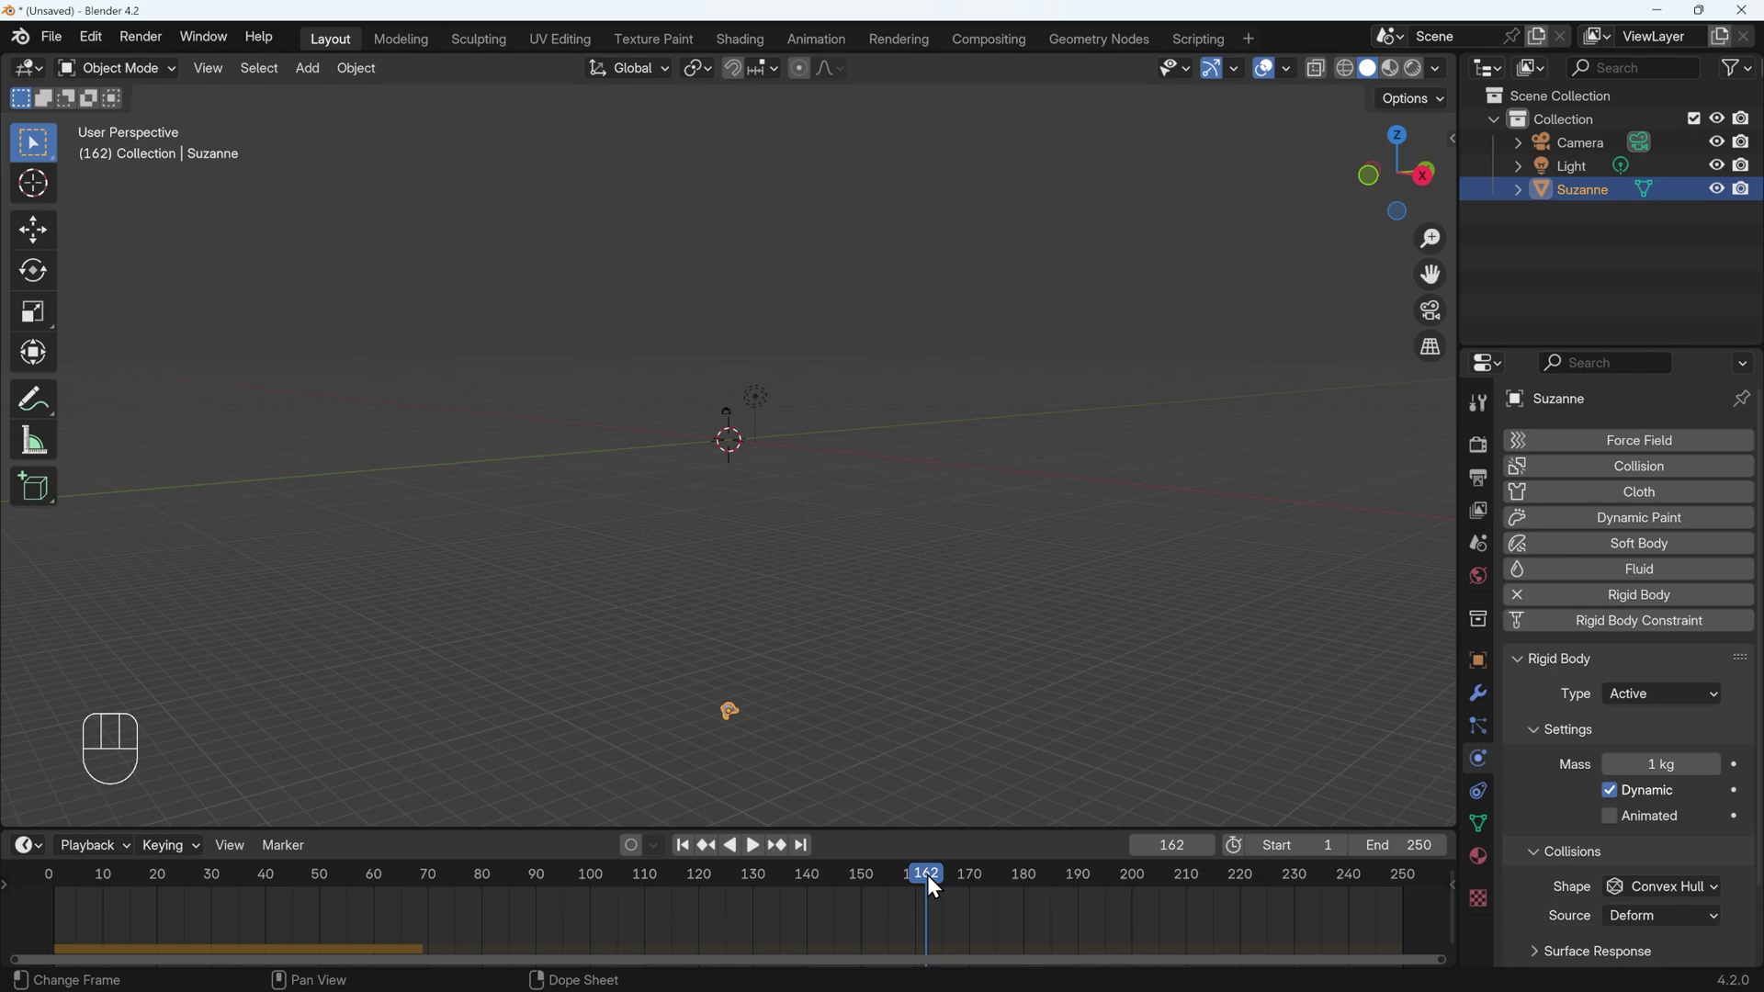
click(421, 874)
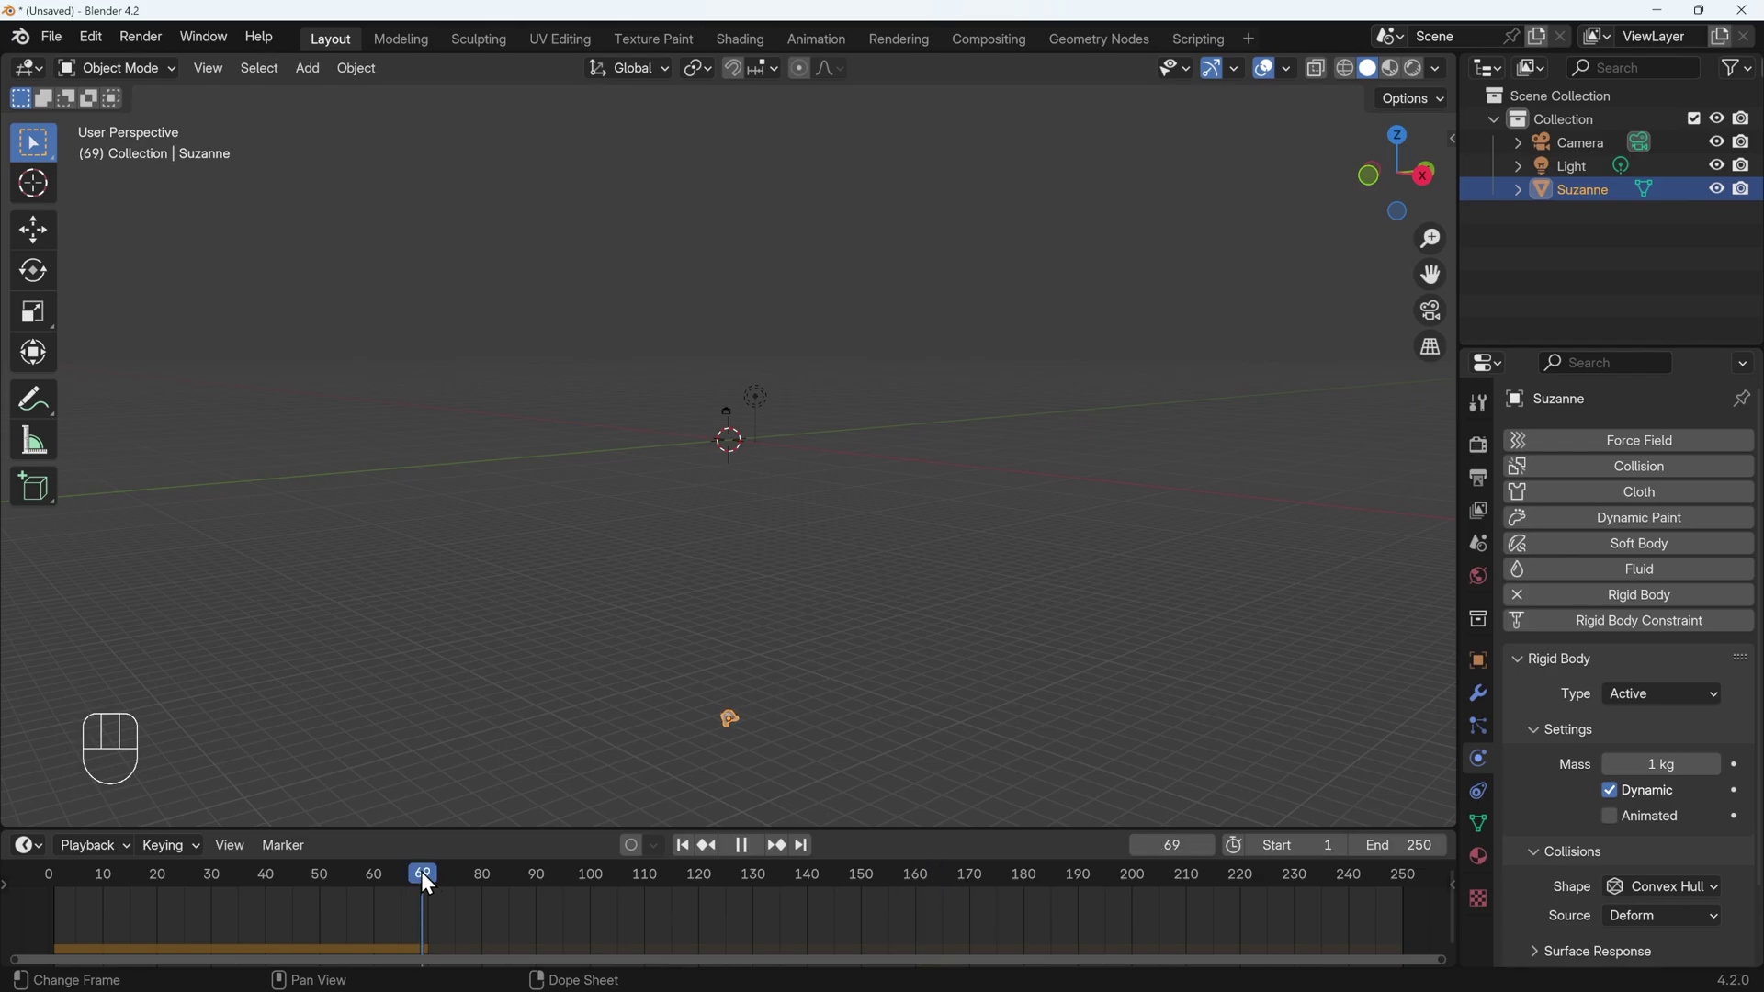
drag(434, 874, 514, 878)
key(space)
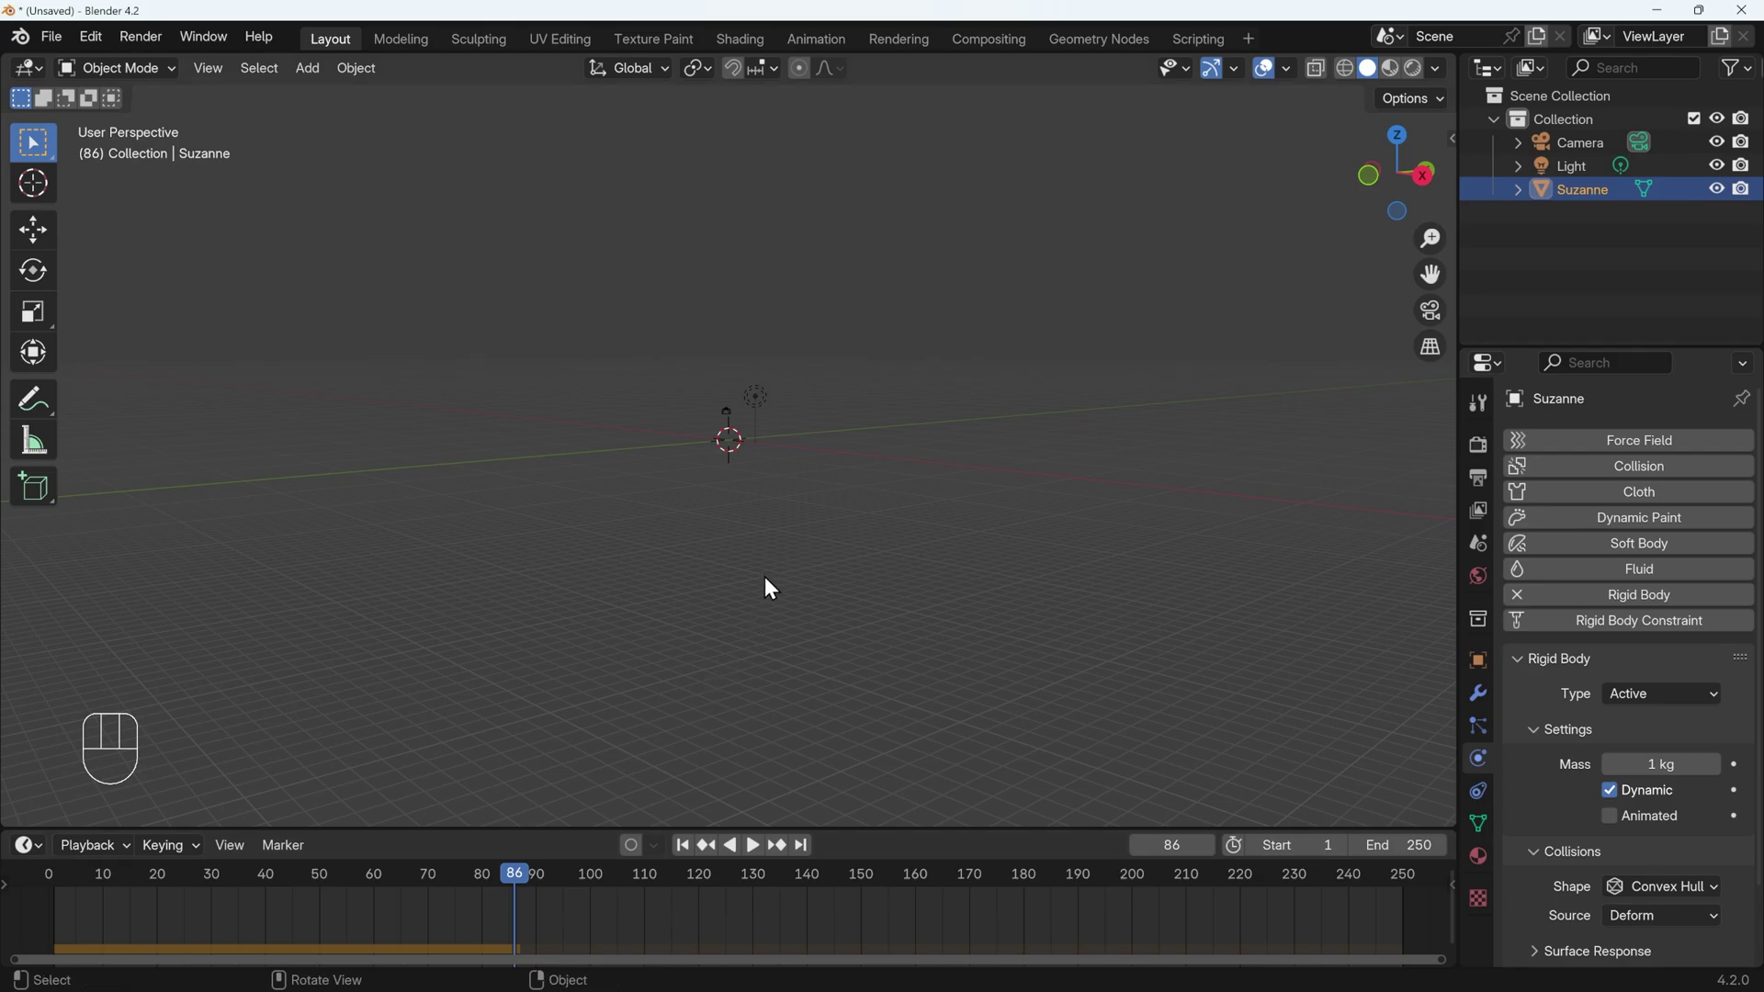
Try moving the monkey along the Z axis at frame 86 and replay the simulation from frame 0
scroll(784, 615, down, 2)
key(g)
key(z)
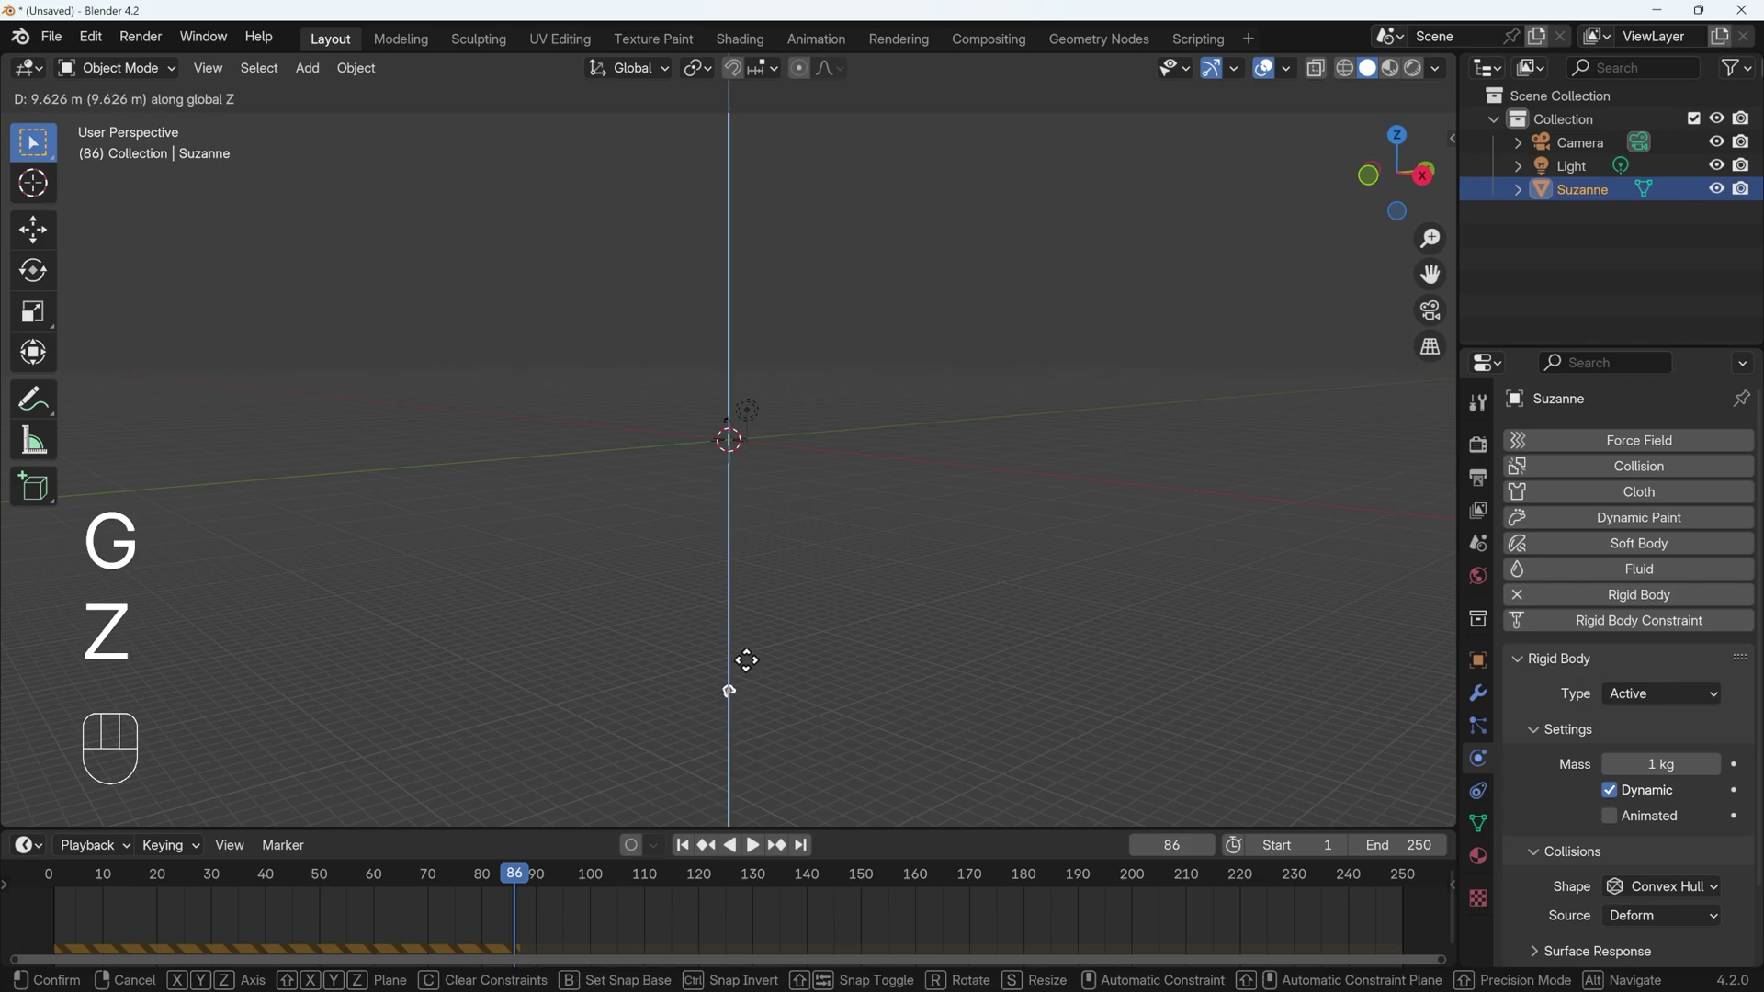
click(765, 757)
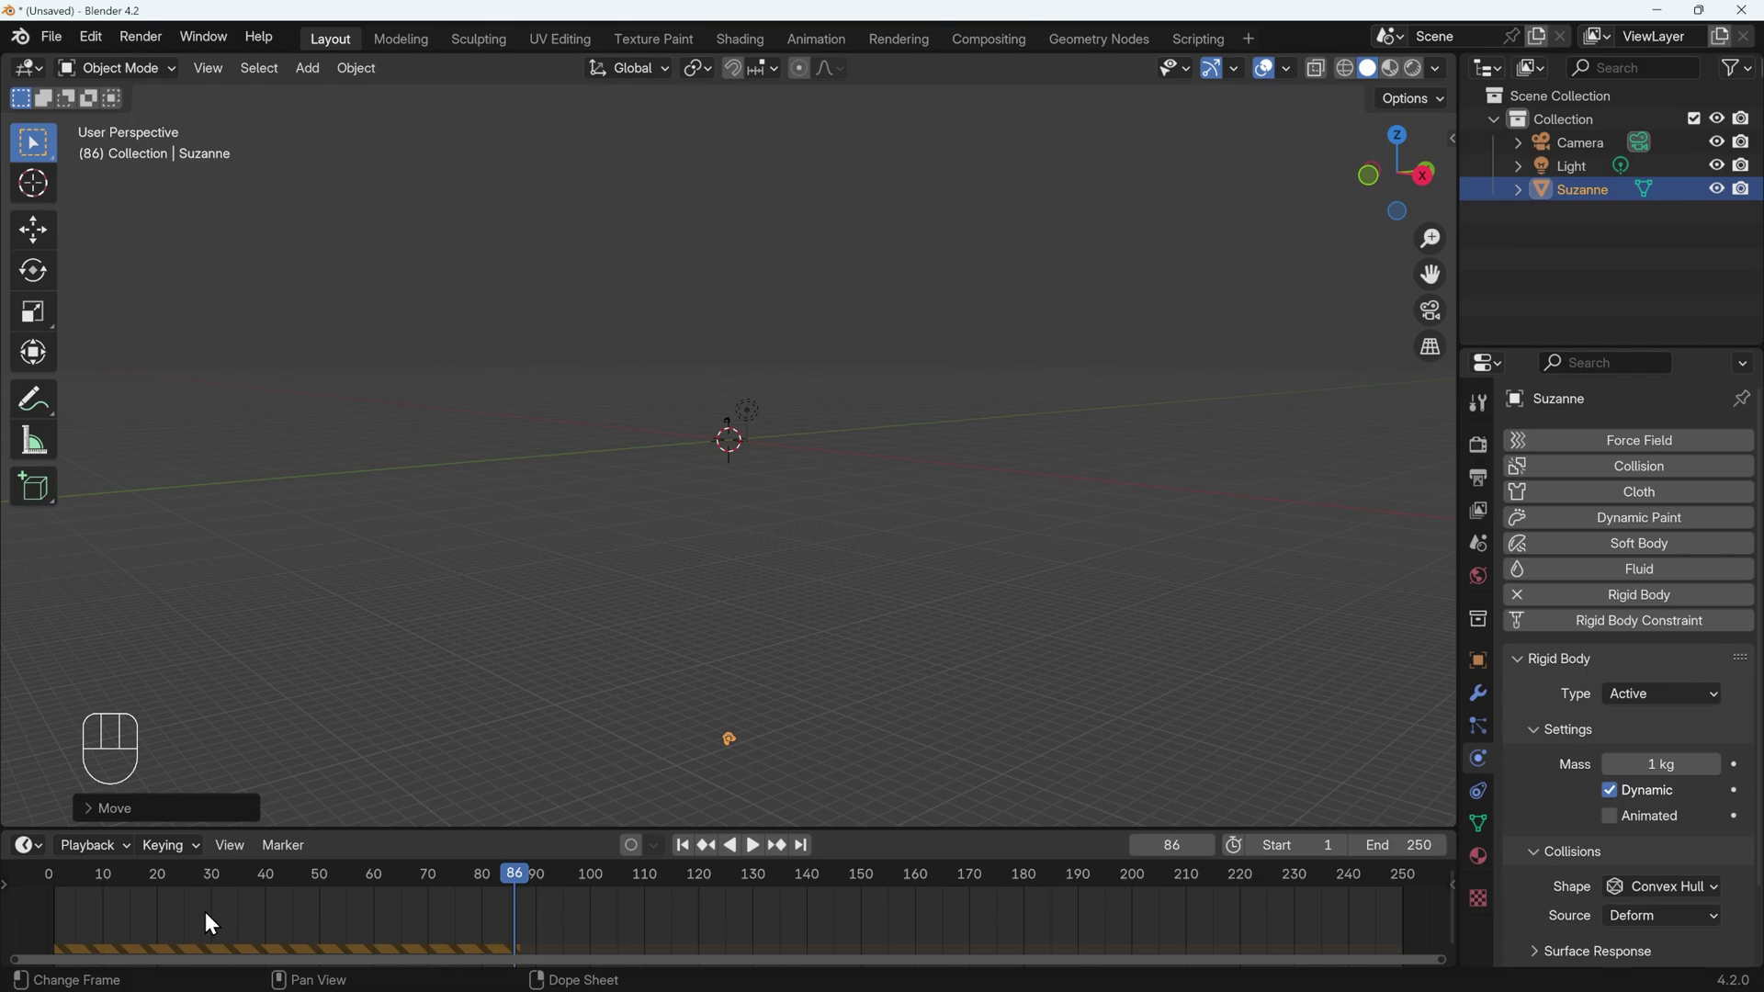
drag(509, 889, 42, 889)
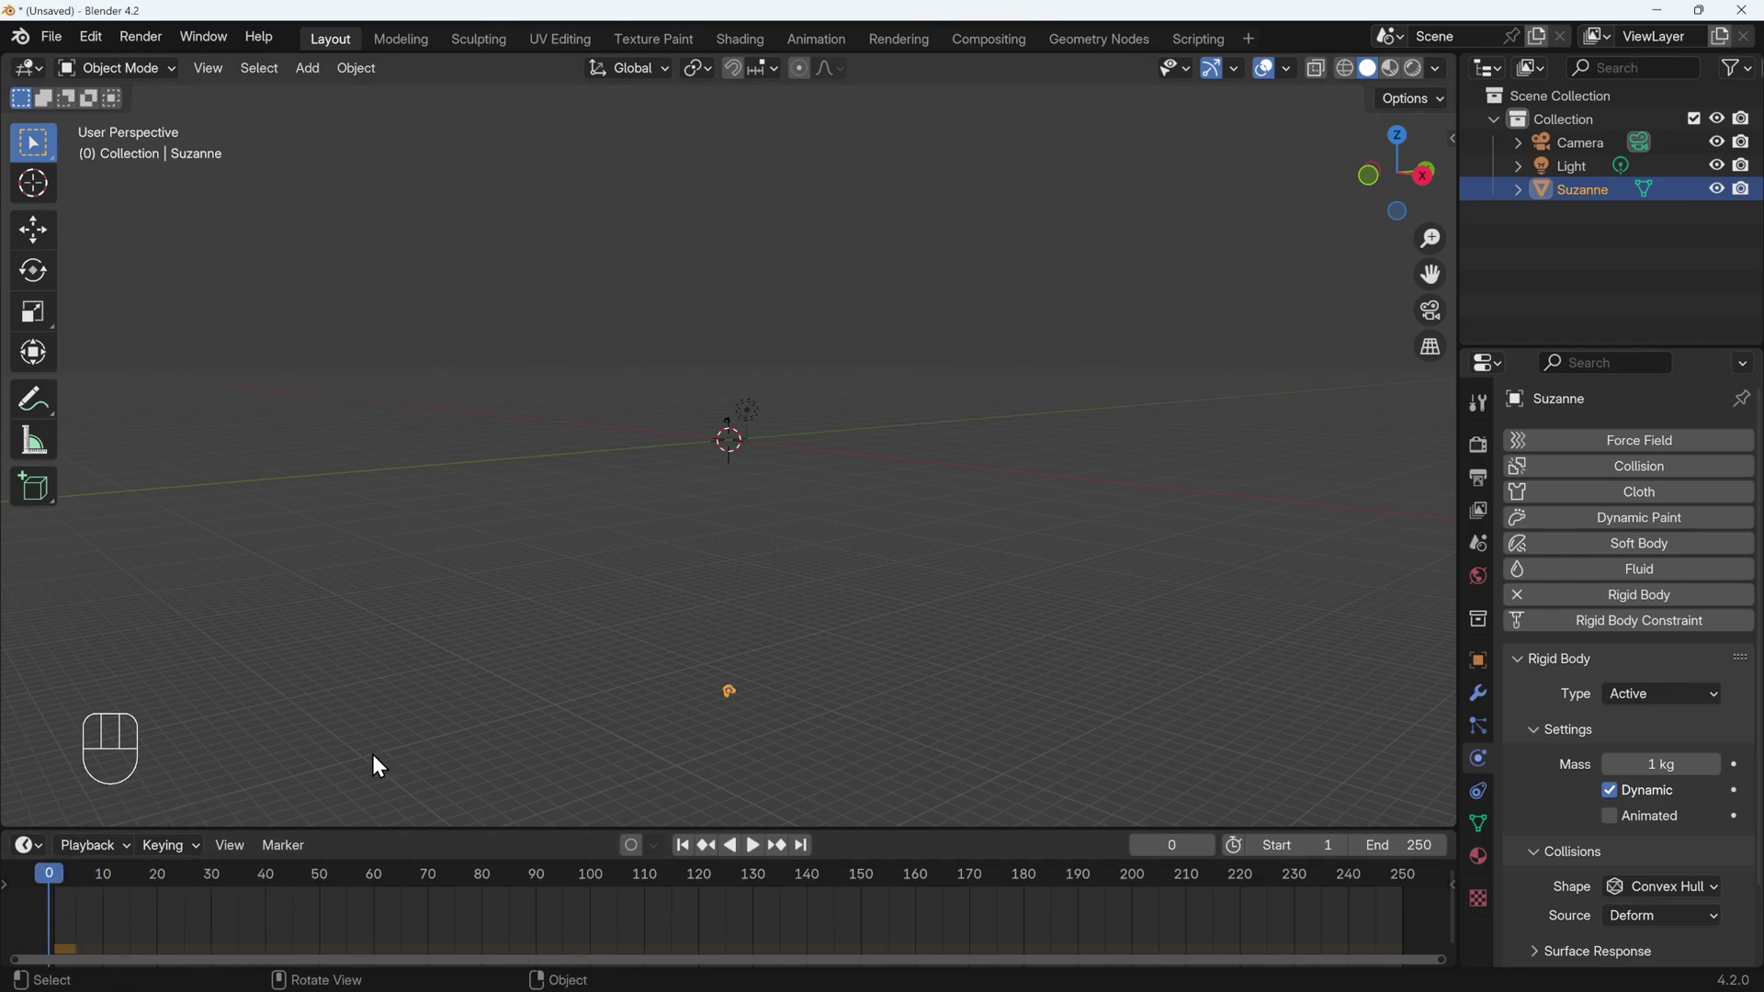
key(space)
key(space)
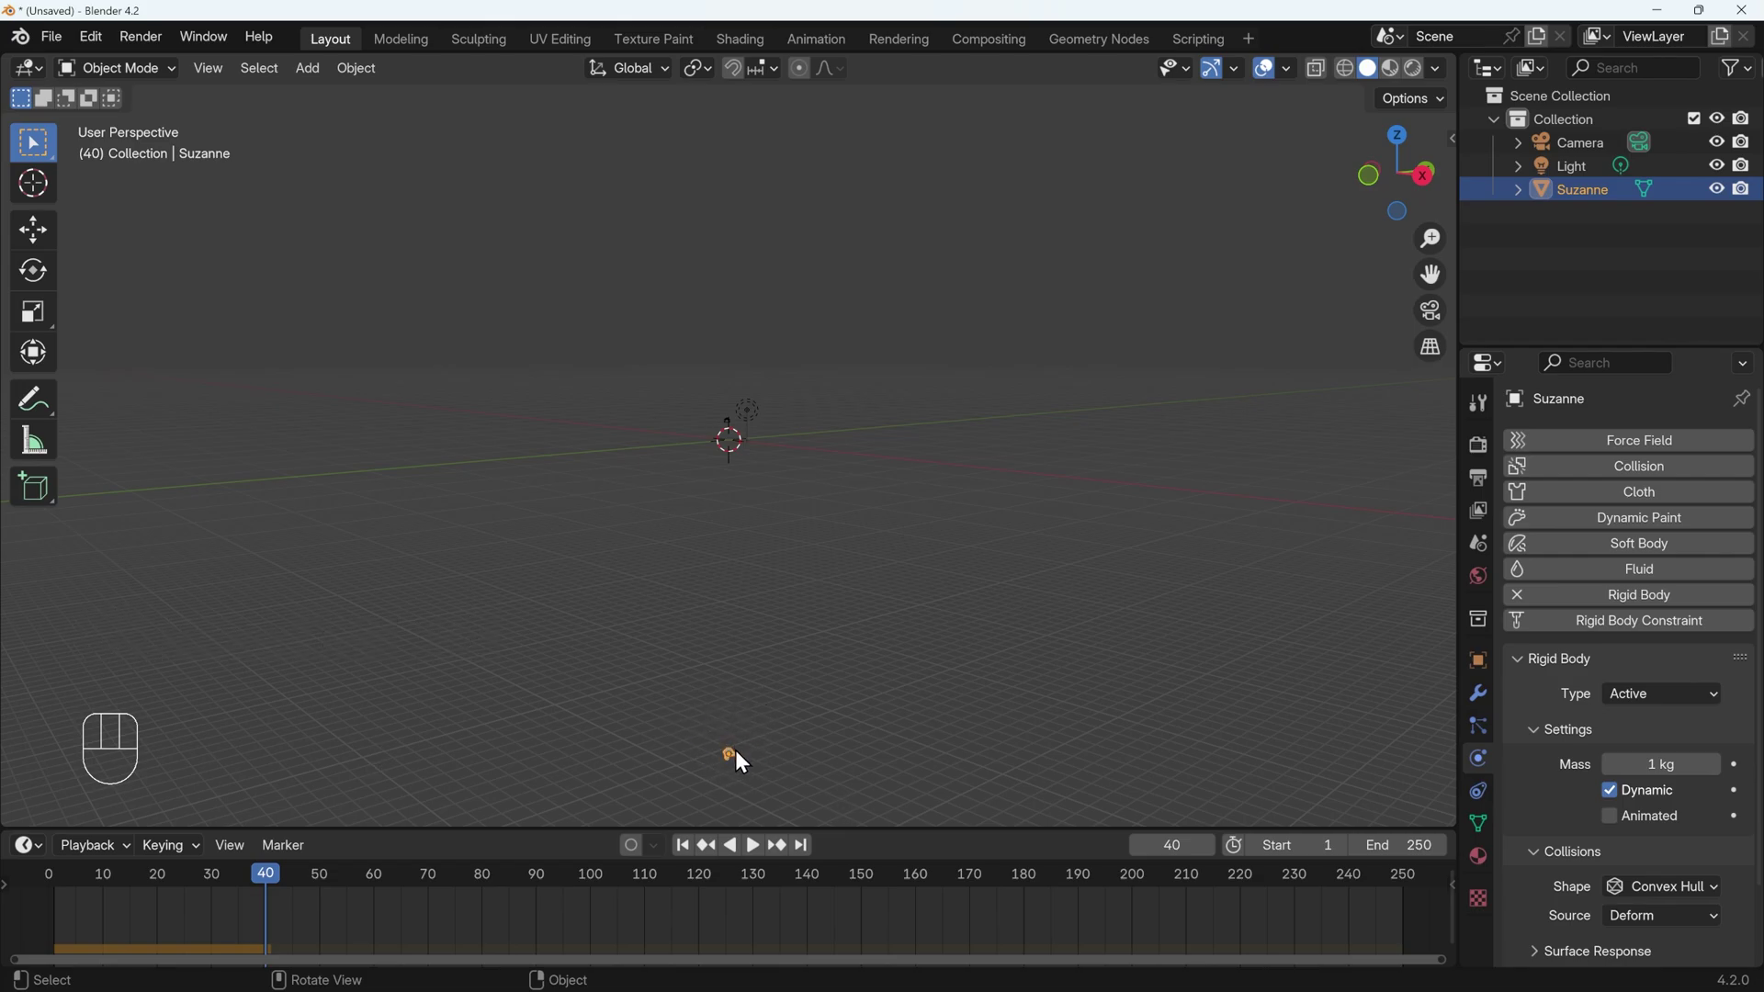
Undo the monkey's vertical move made in the middle of the simulation
key(ctrl+z)
key(ctrl+z)
key(ctrl+z)
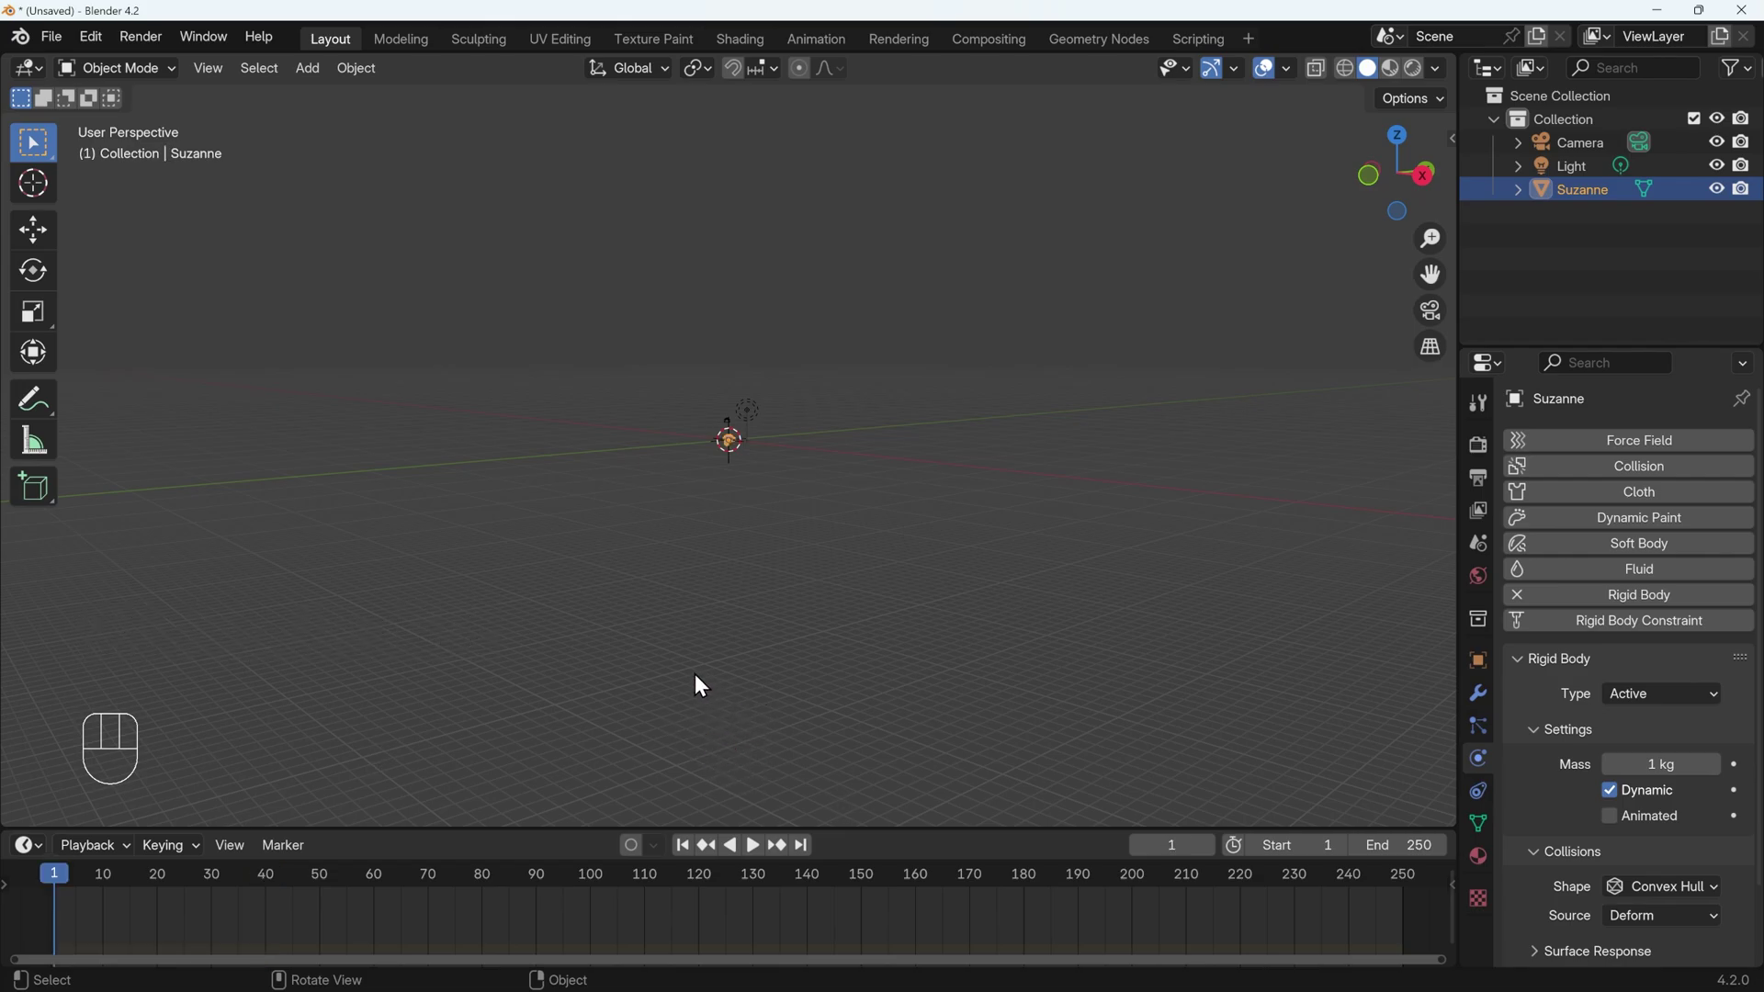
Play the monkey's fall from the first frame to frame 52 and rewind the timeline to frame 0
key(space)
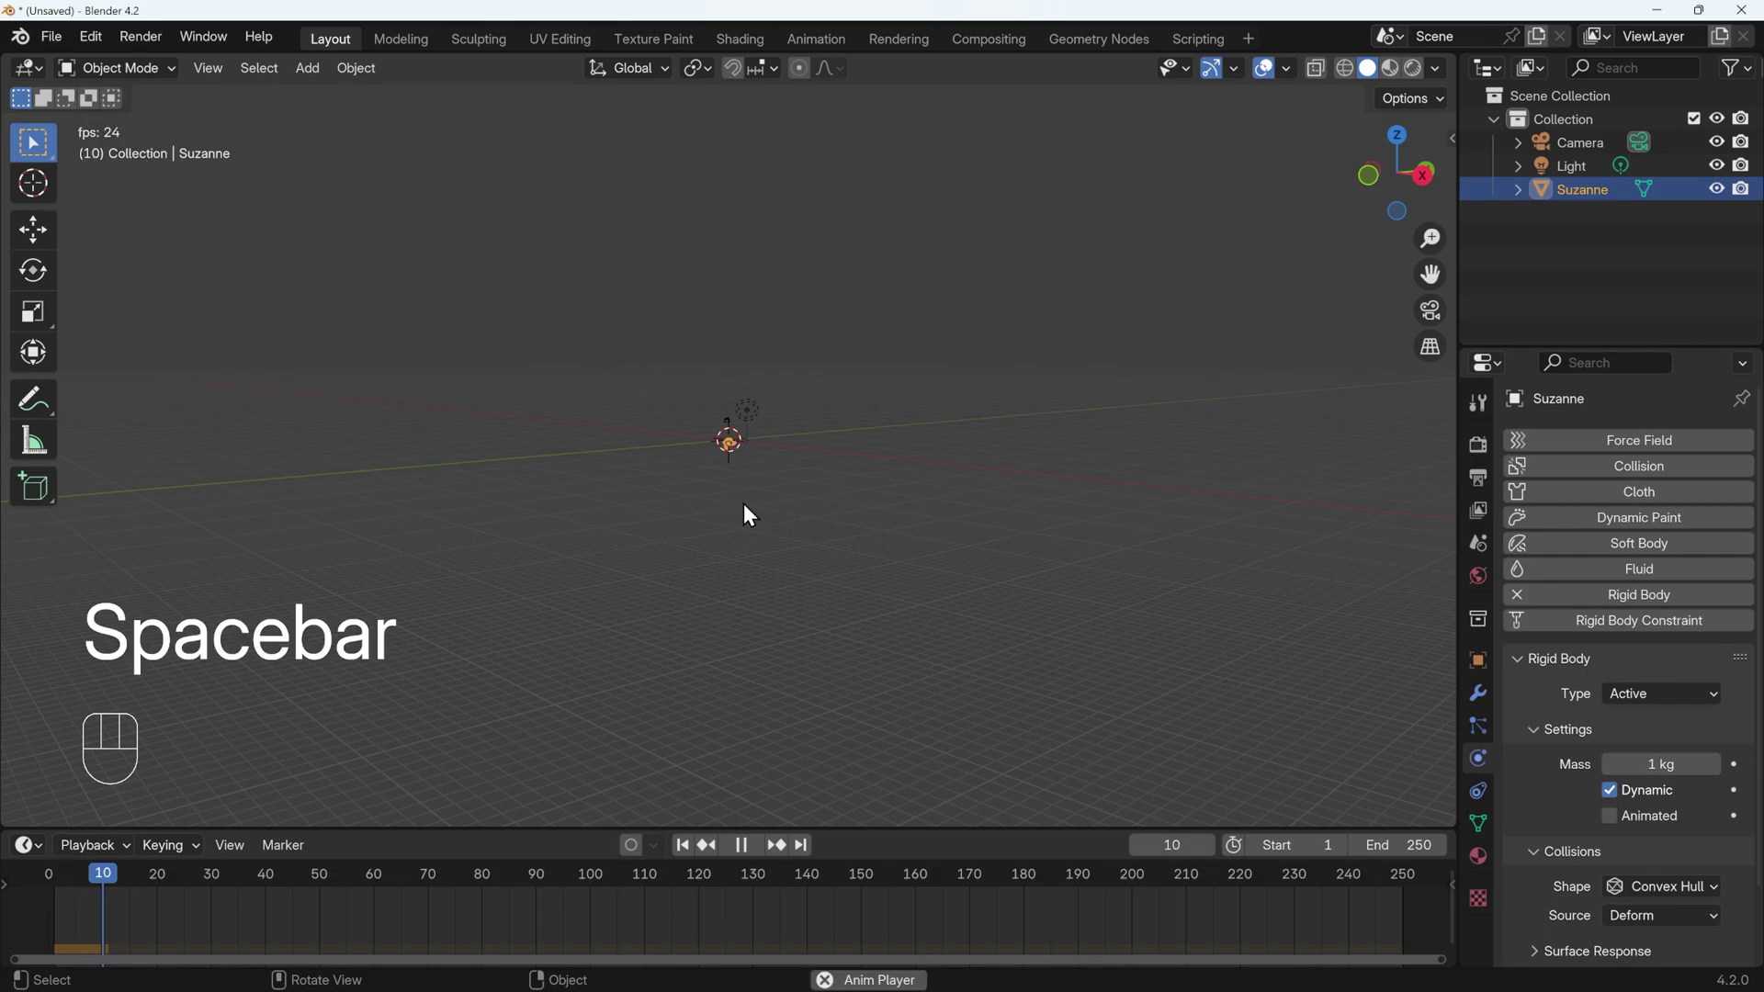
key(space)
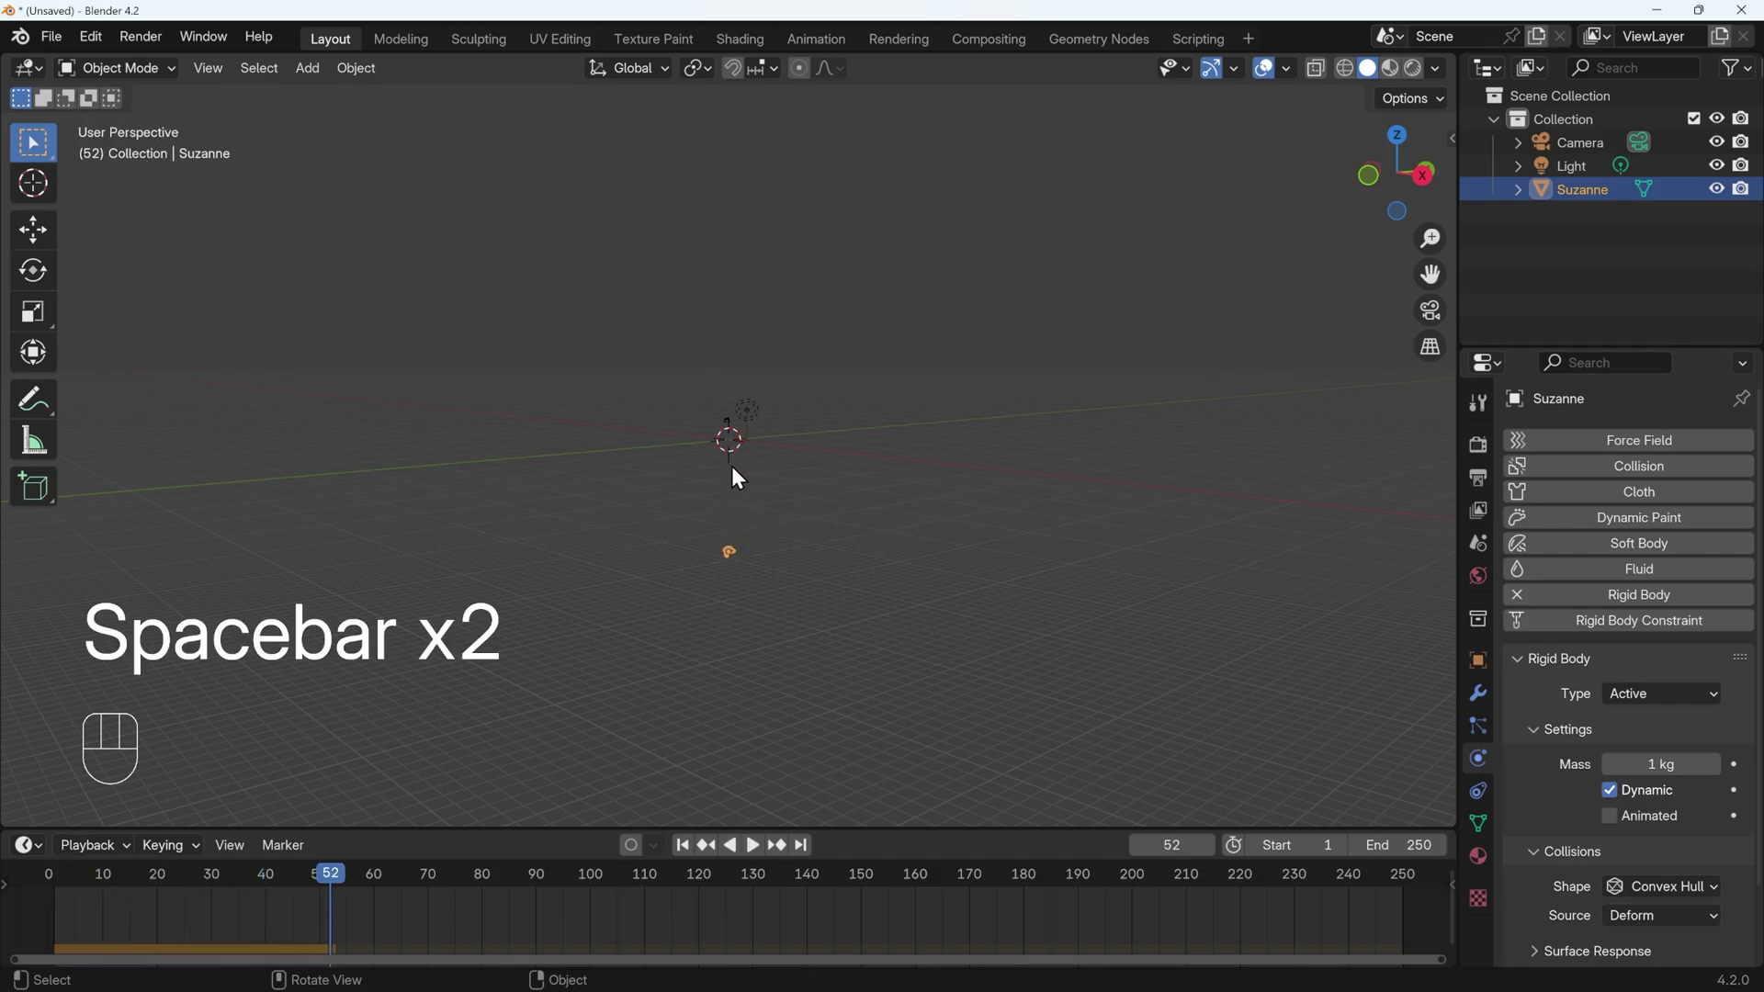
scroll(744, 505, up, 5)
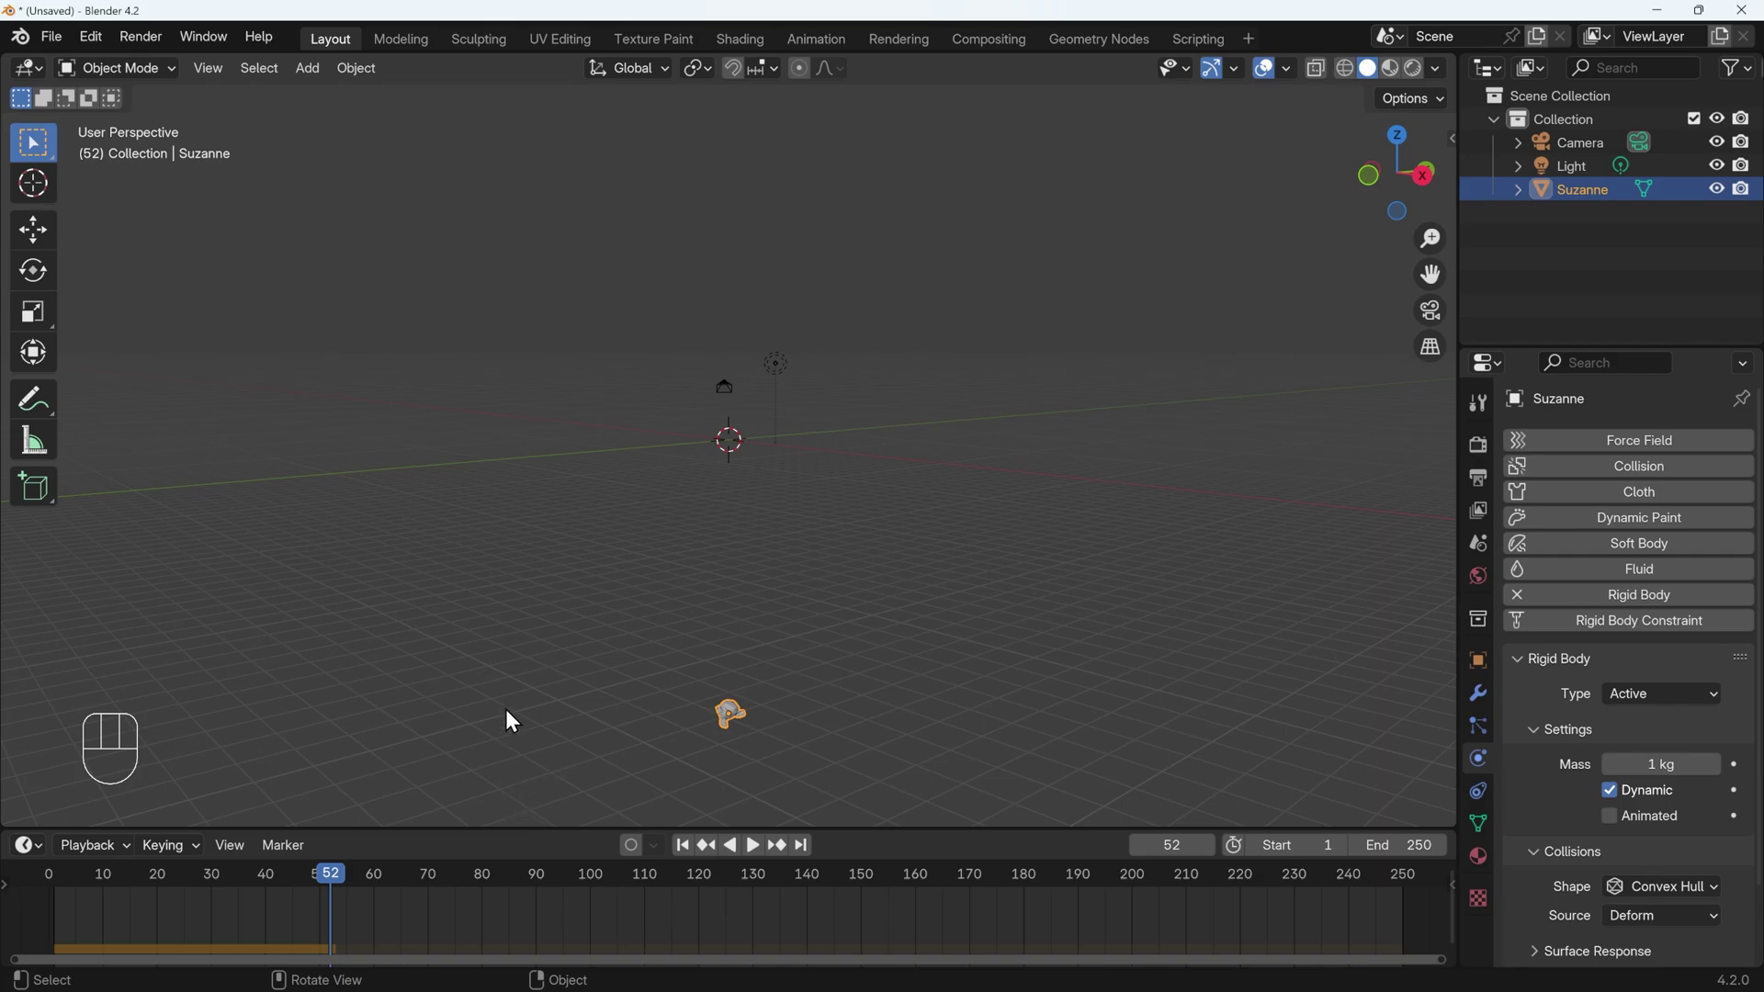
drag(330, 875, 12, 901)
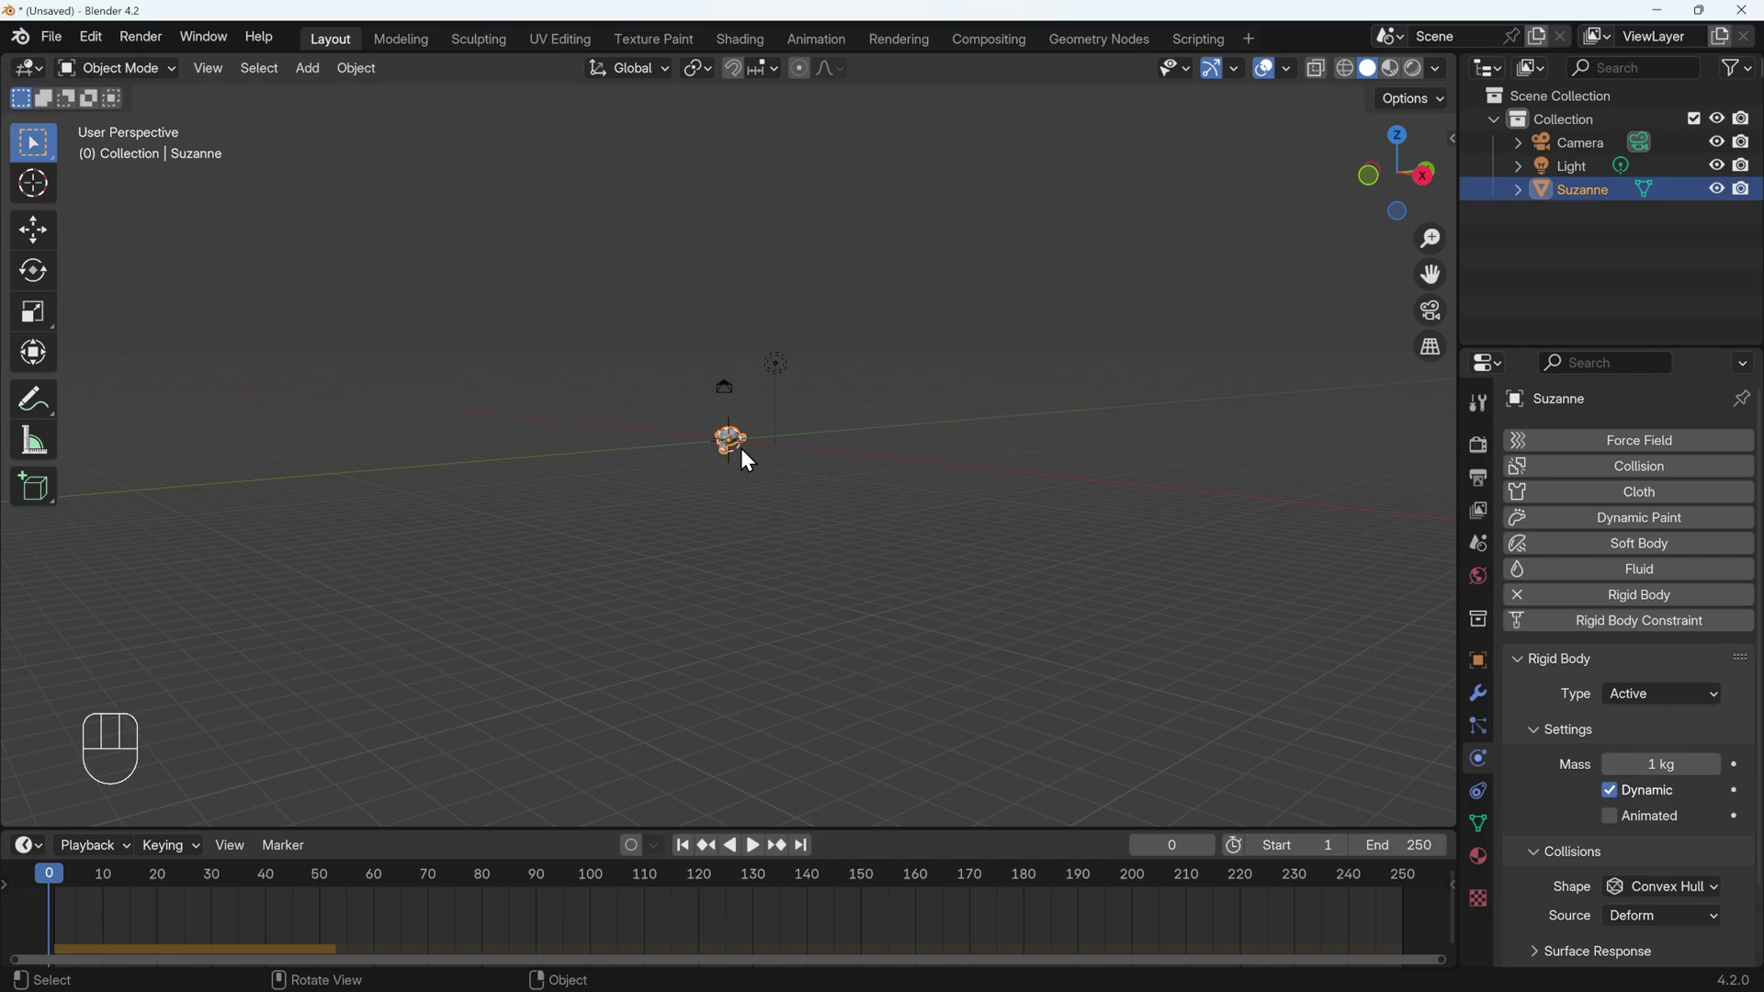
Raise the monkey along the Z axis so it sits above the camera at frame 0
key(g)
key(z)
click(741, 344)
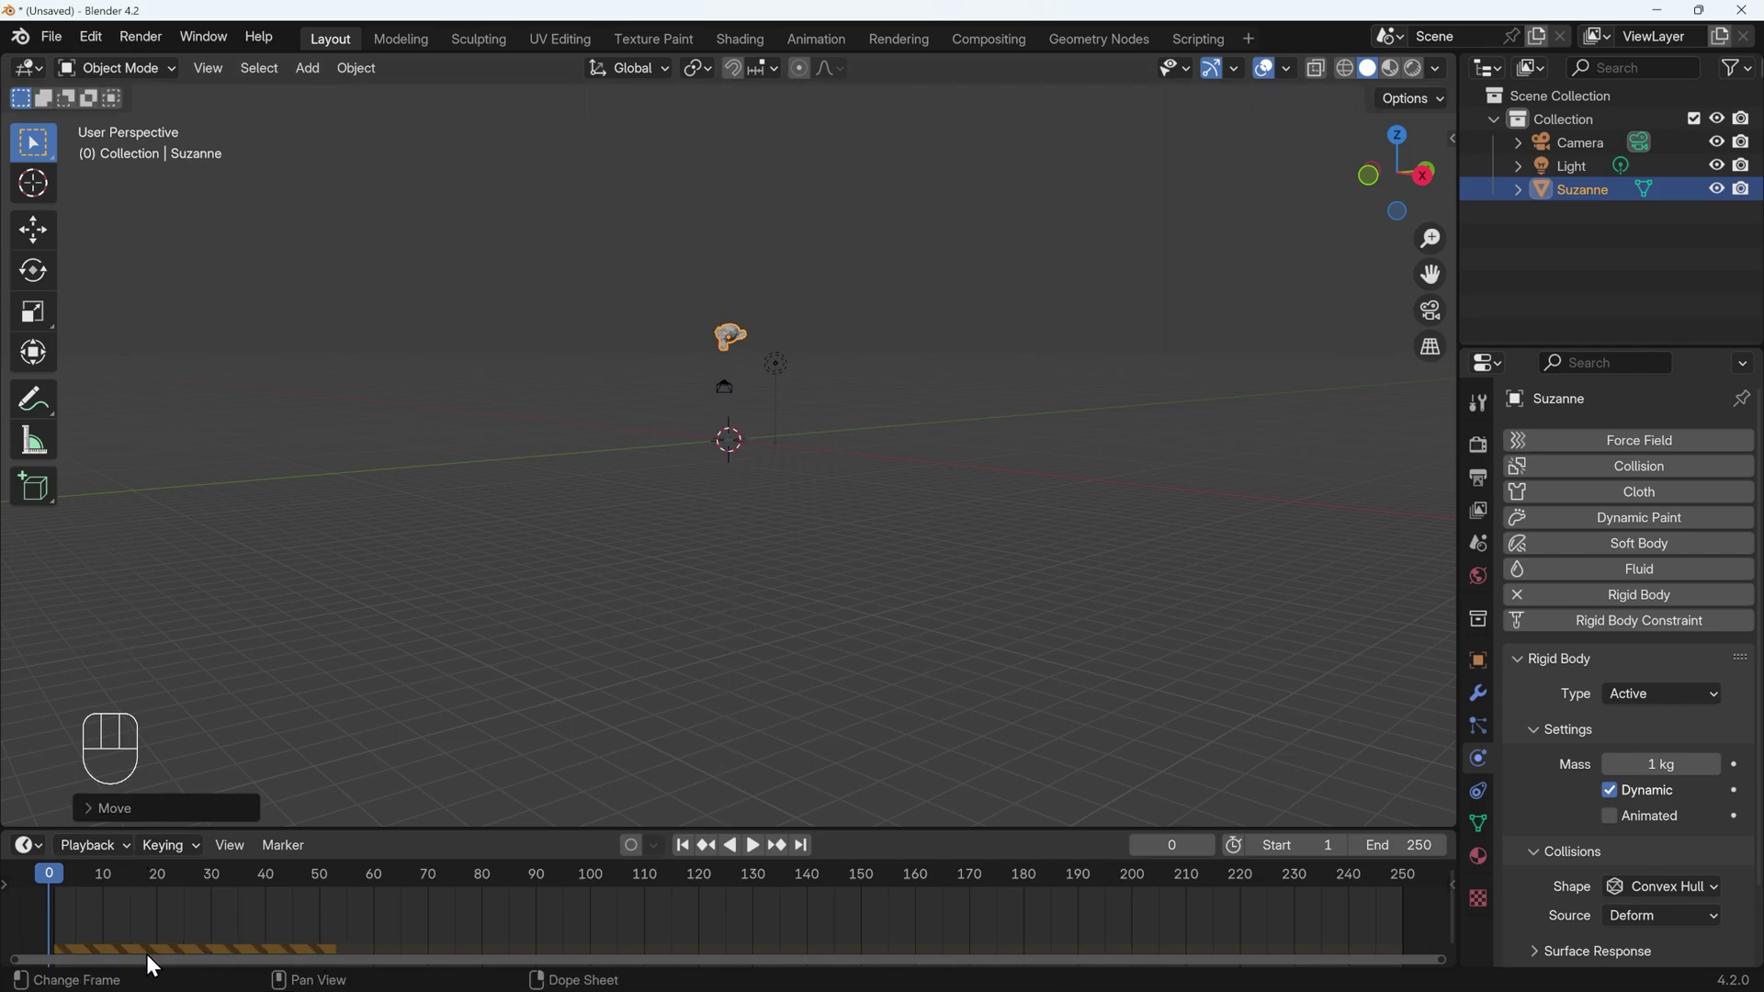
Play the simulation from the monkey's raised starting position up to frame 72 and return to frame 0
key(space)
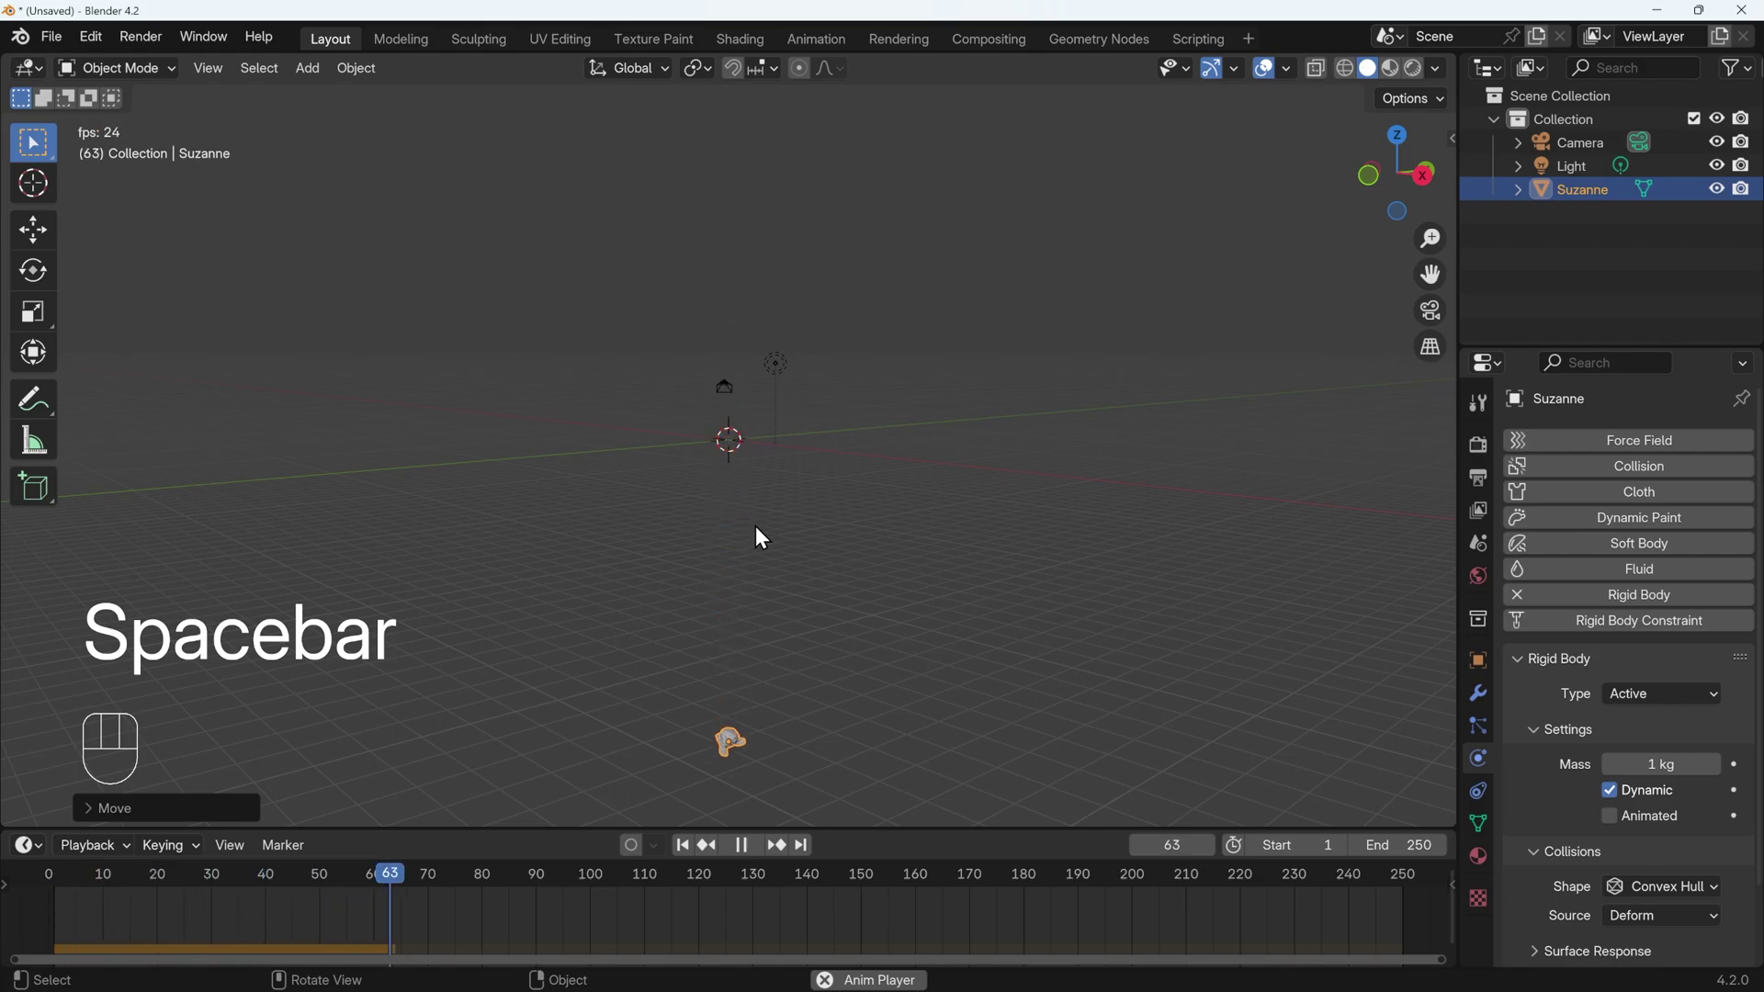
key(space)
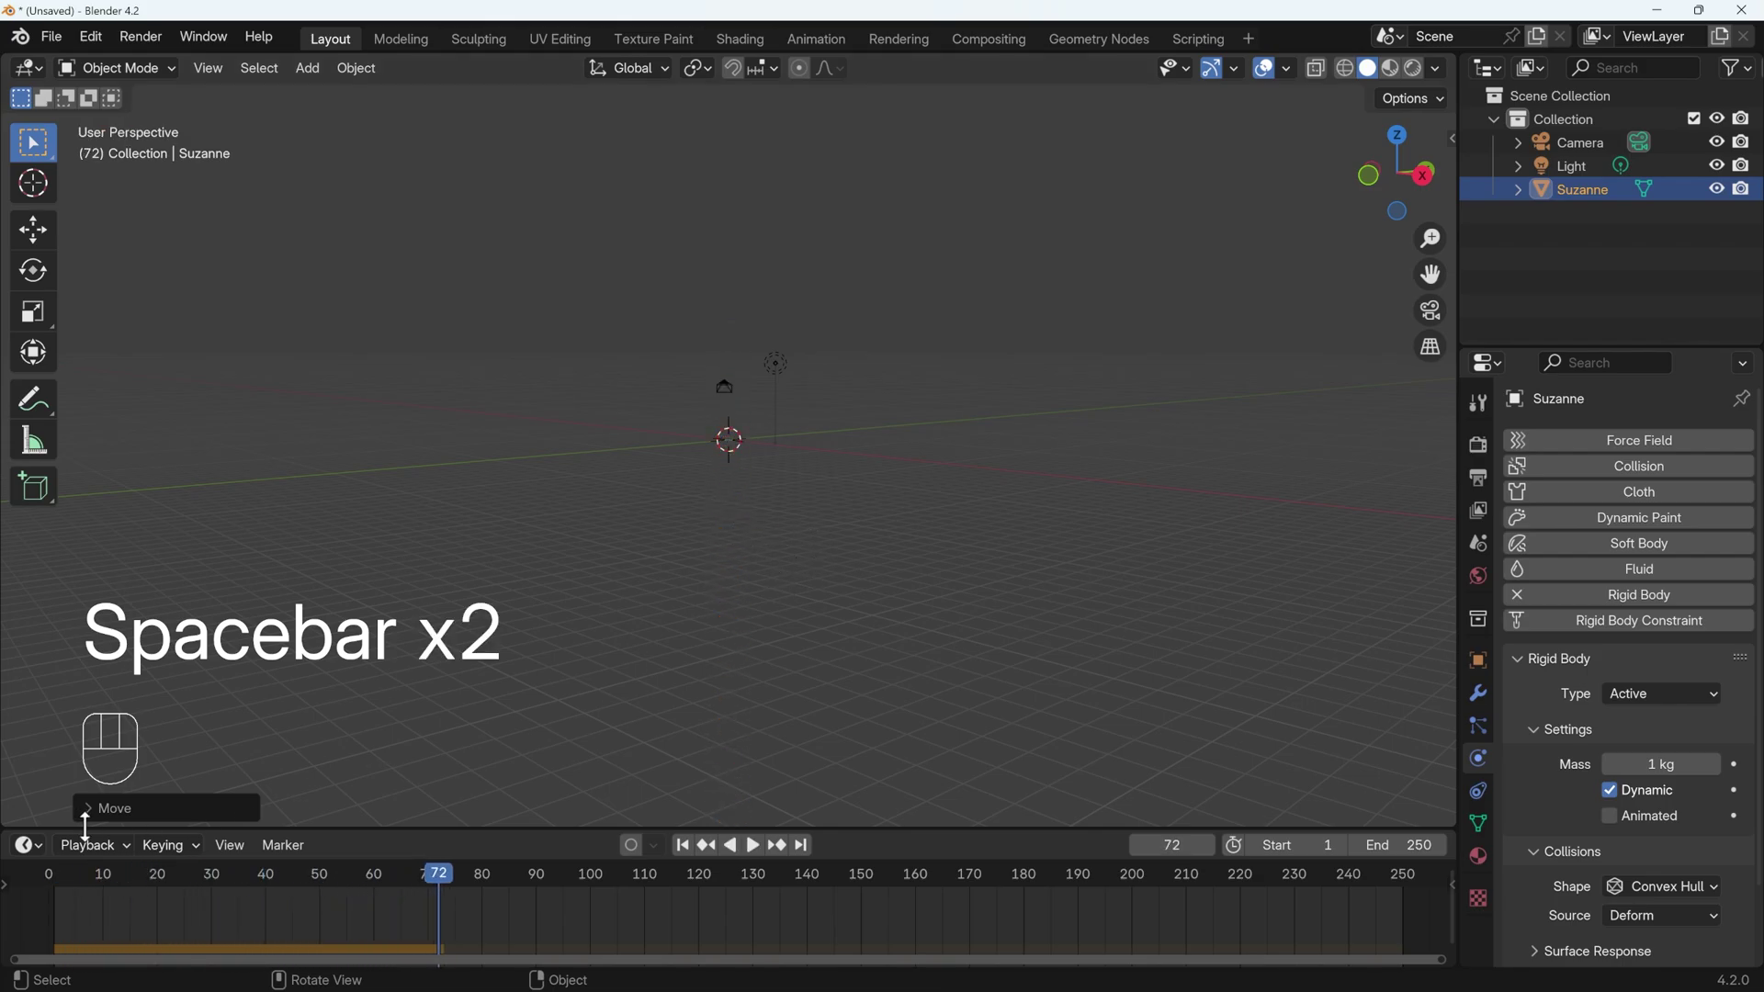
click(48, 875)
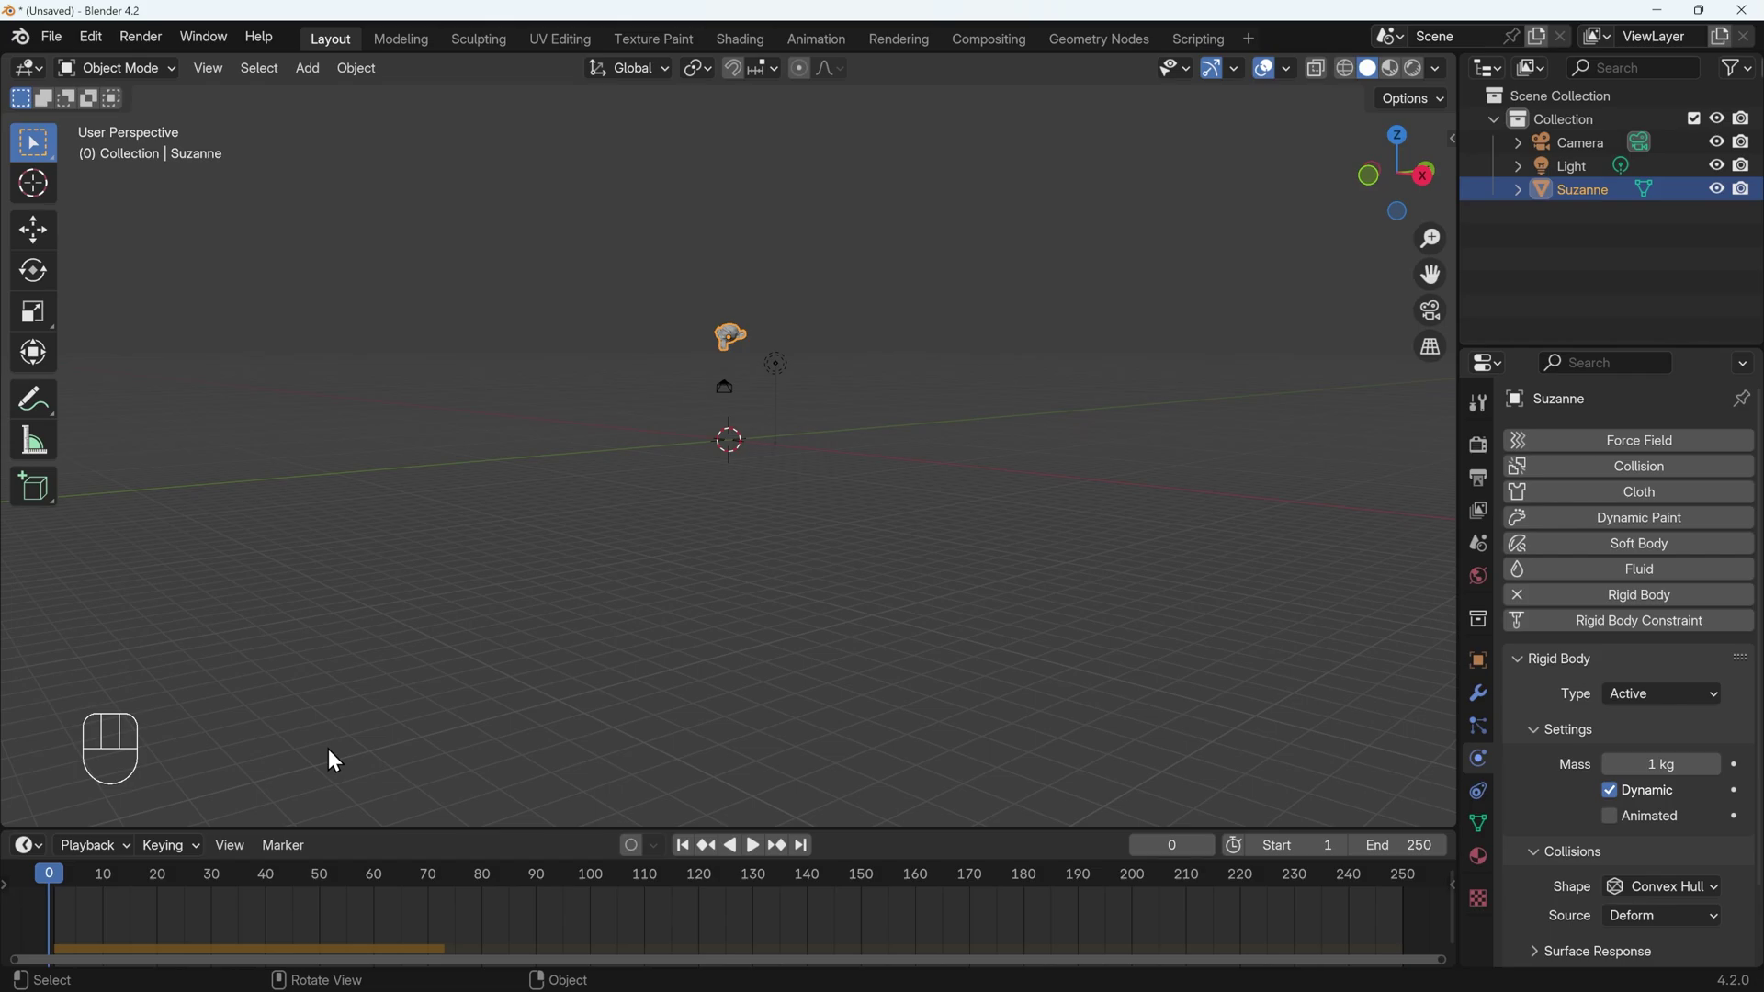
Lower the monkey about 2.78 m along the Z axis, keeping it above the origin
scroll(773, 455, up, 6)
shift+middle_drag(773, 455, 780, 548)
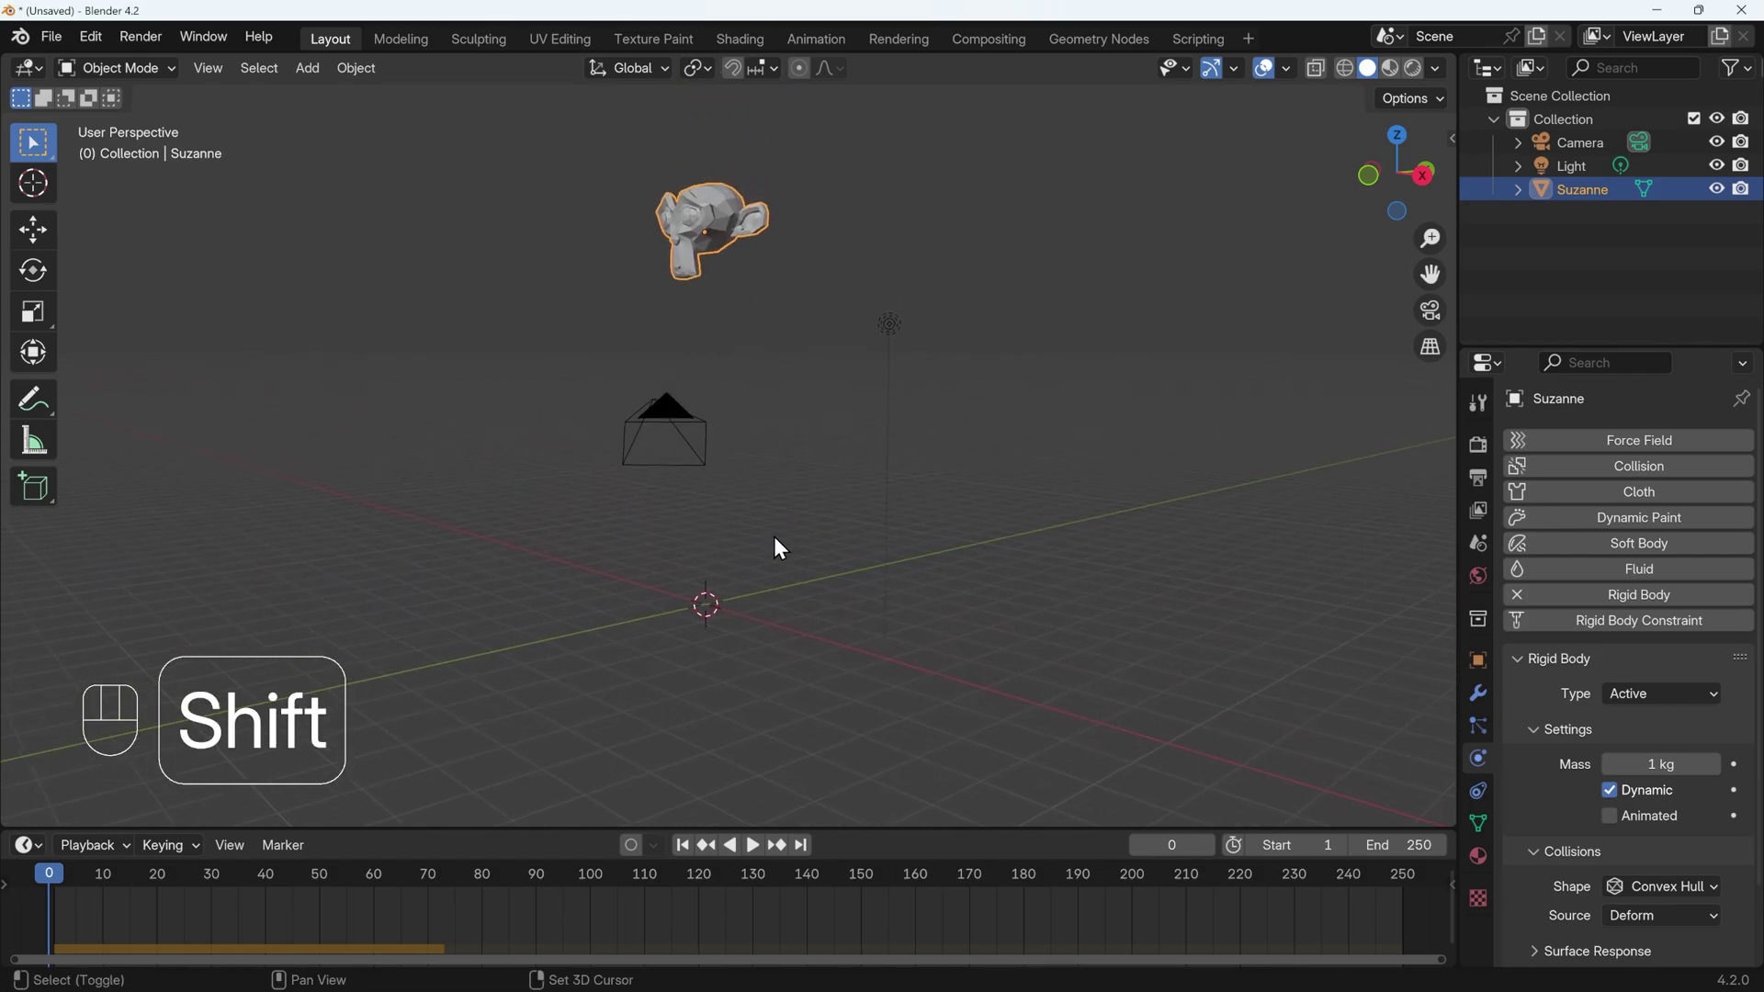
key(g)
key(z)
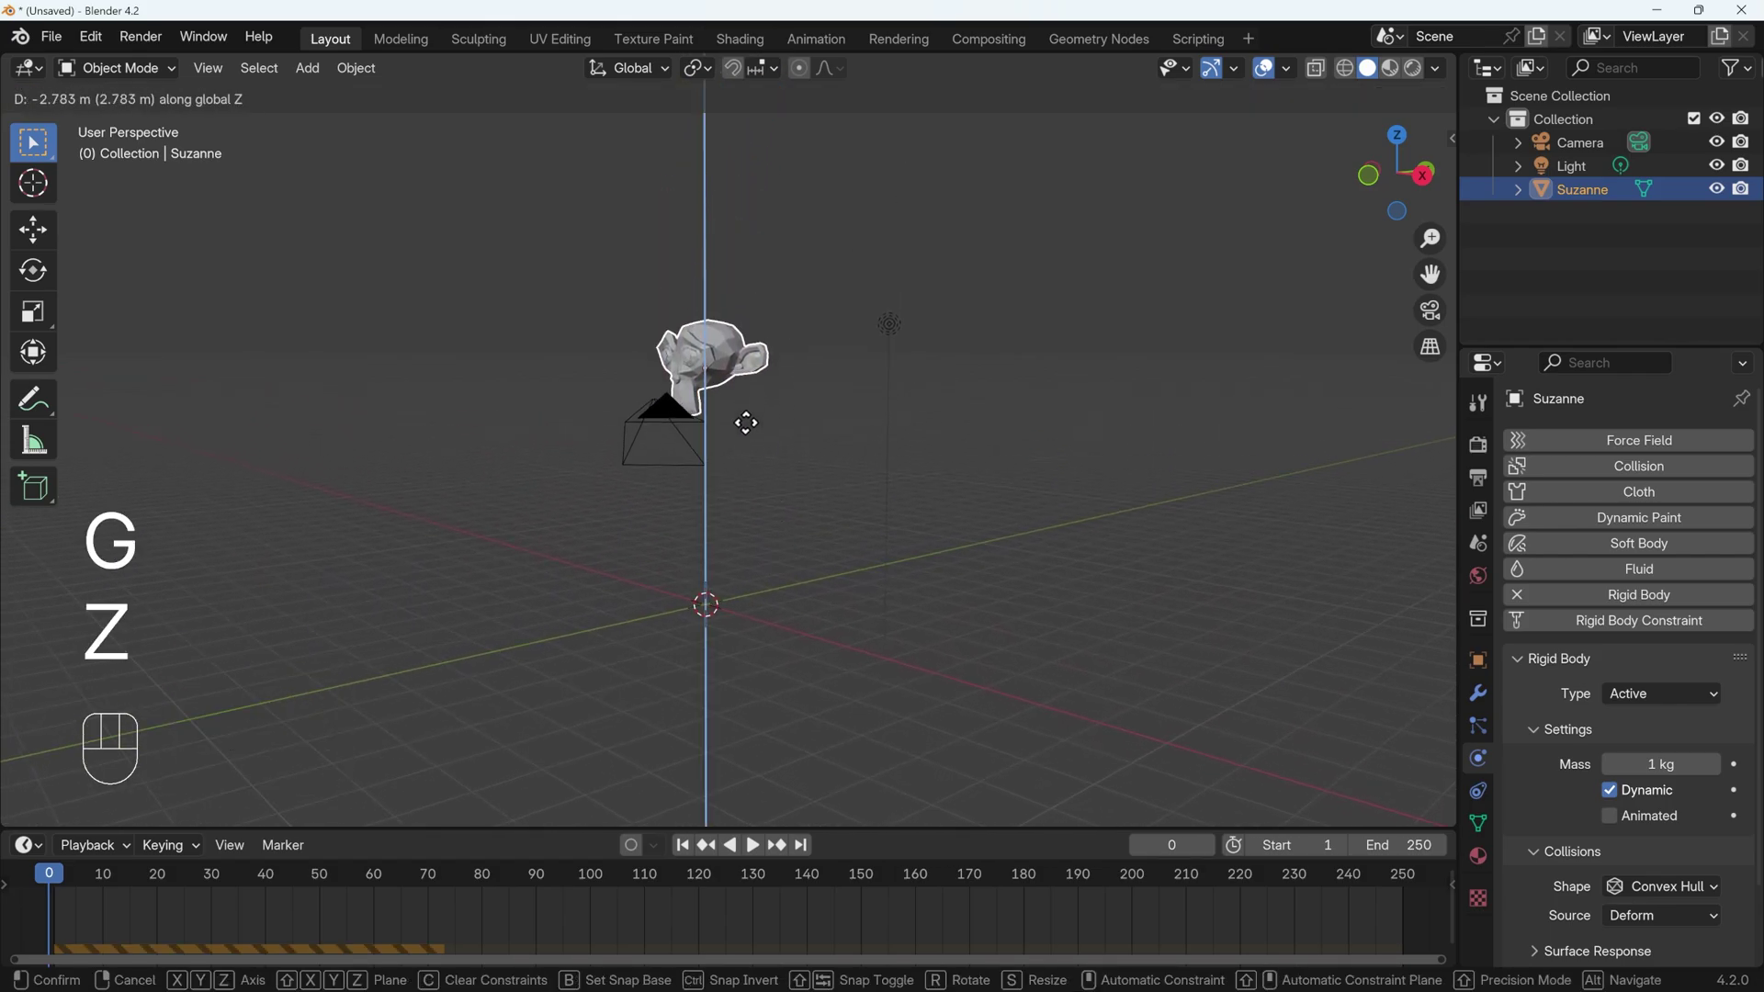
click(746, 422)
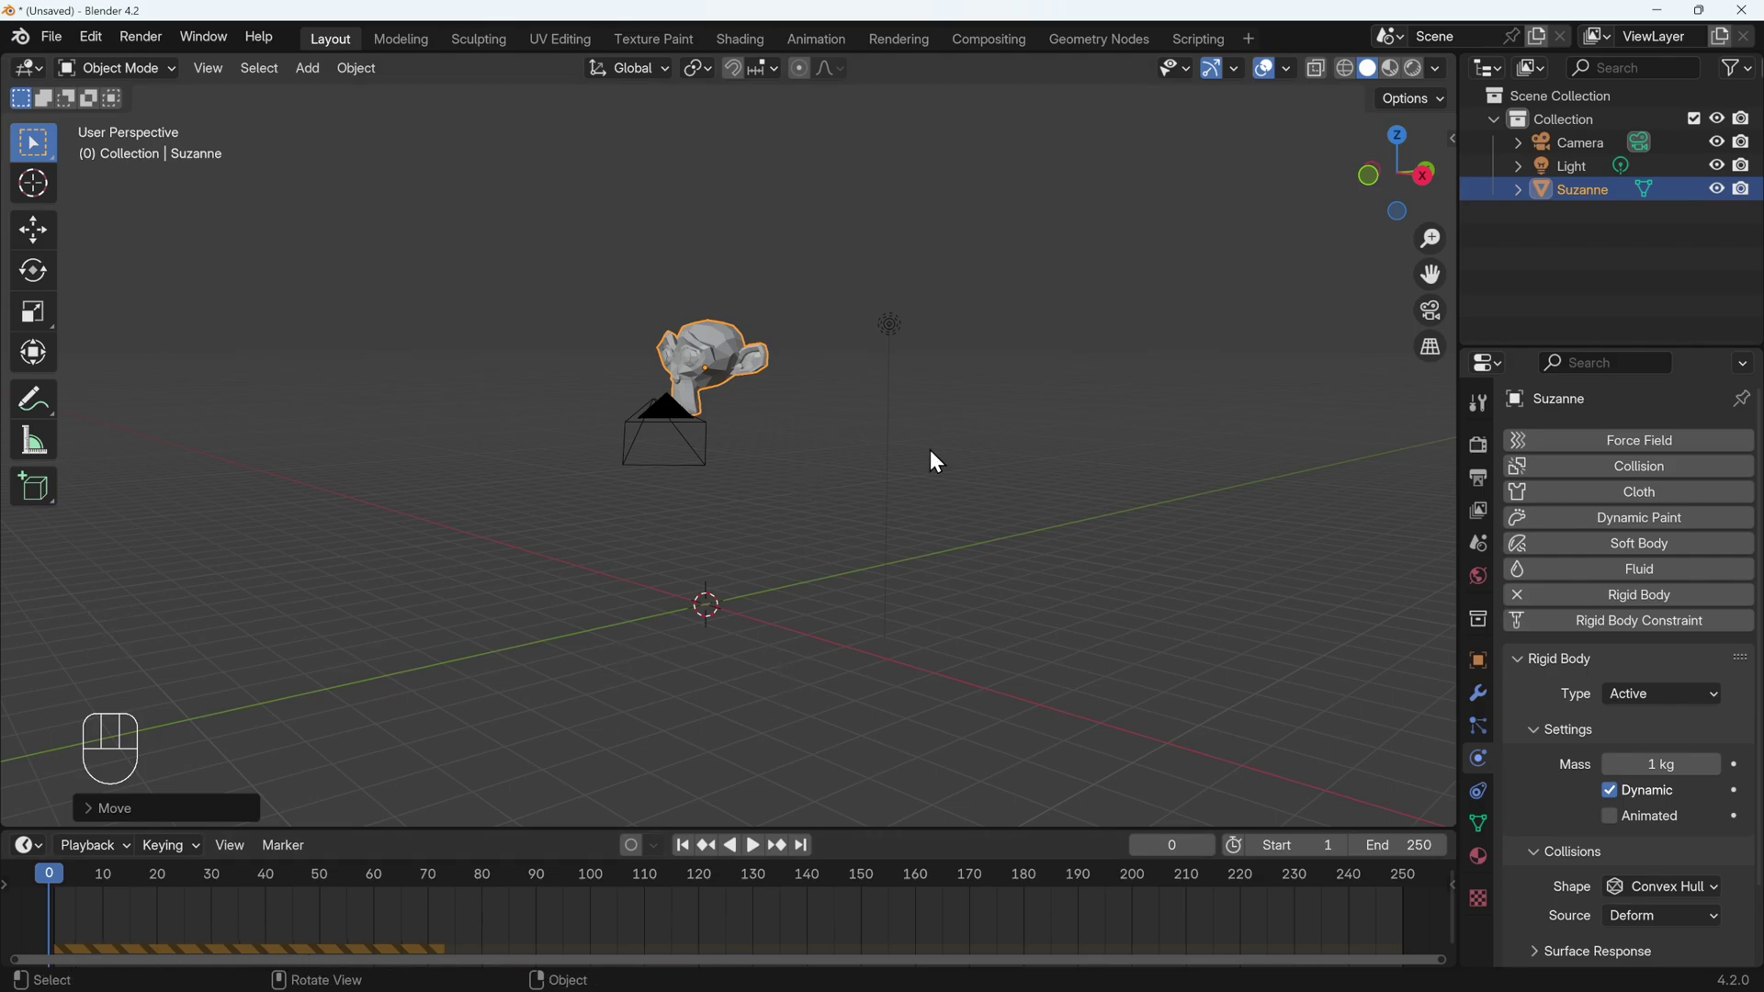
Add a plane at the origin and scale it up into a wide floor beneath the monkey
key(shift+a)
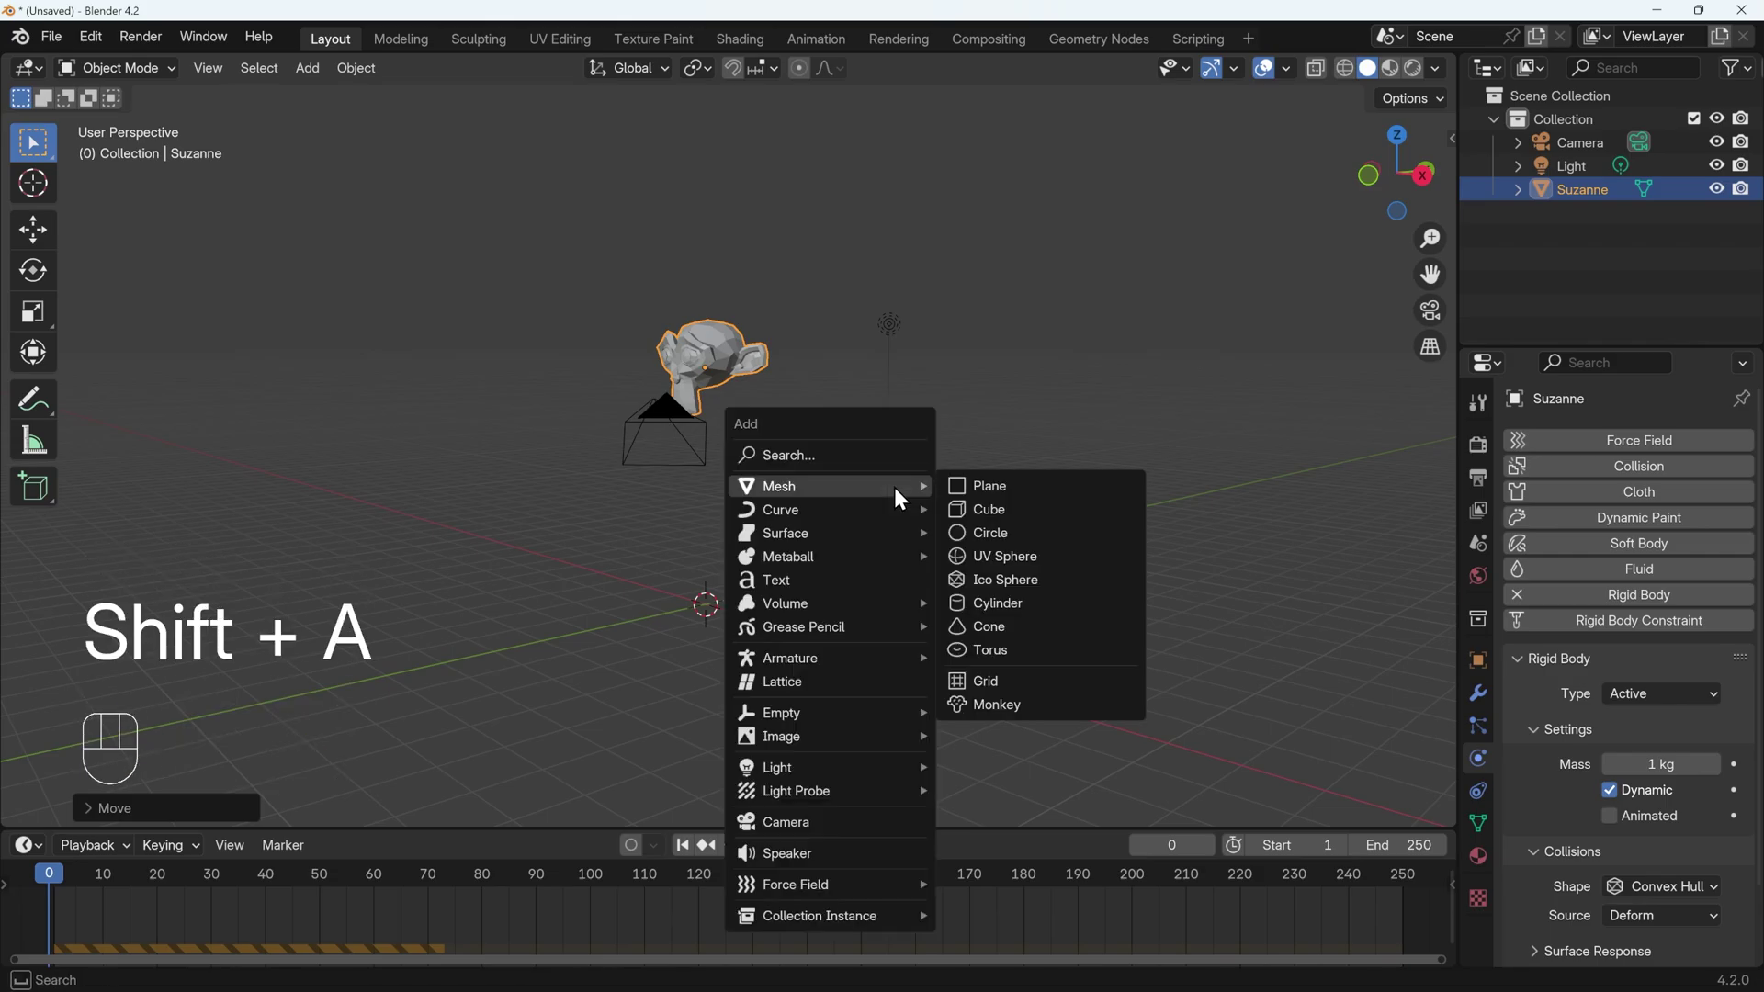
click(973, 489)
key(s)
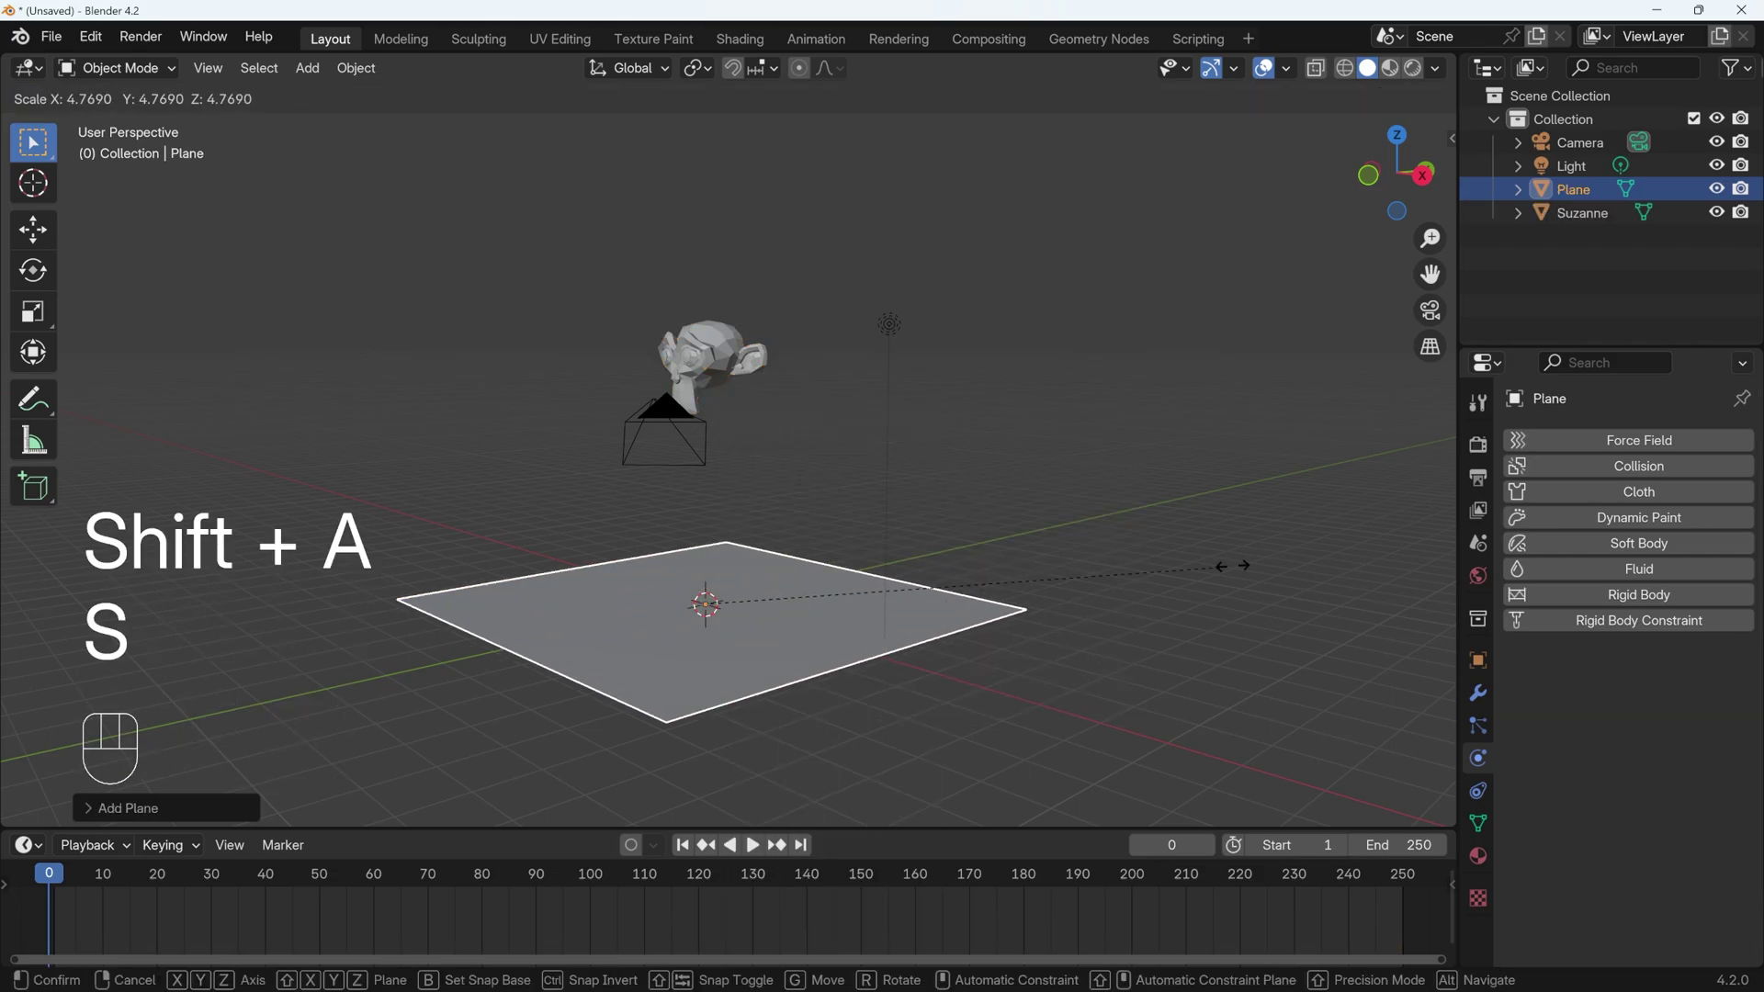
click(701, 595)
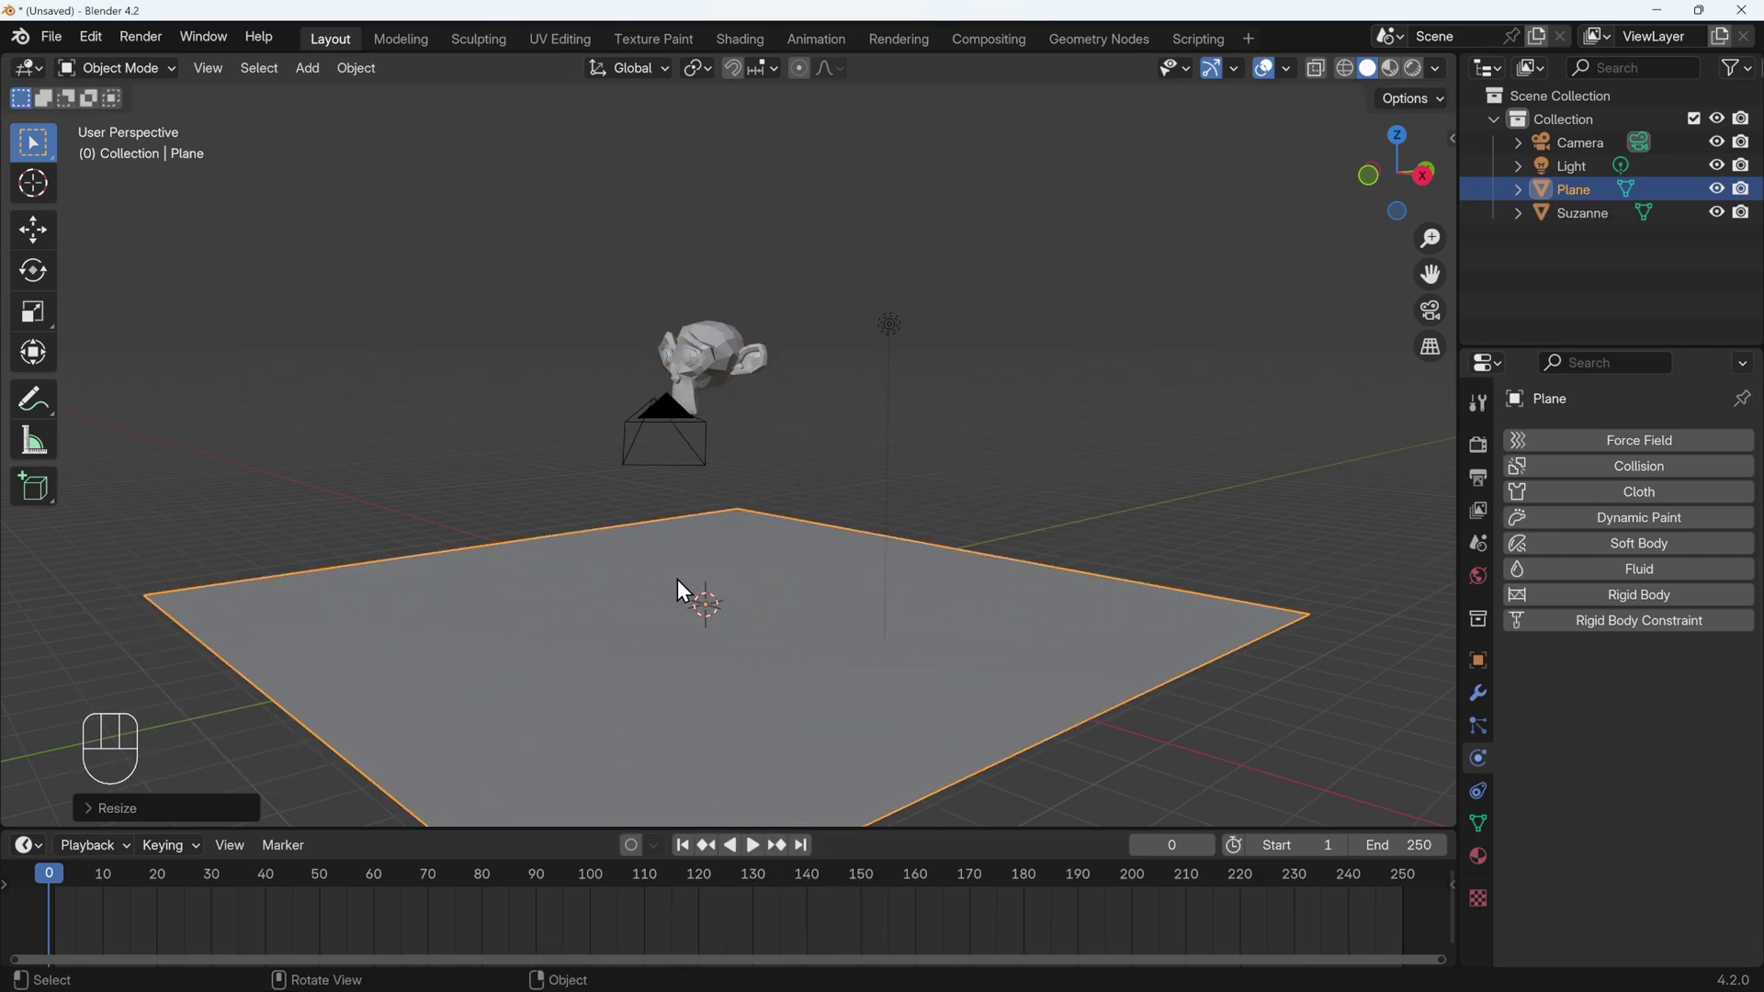
Play the simulation to test the monkey's fall against the plane and return to frame 0
key(space)
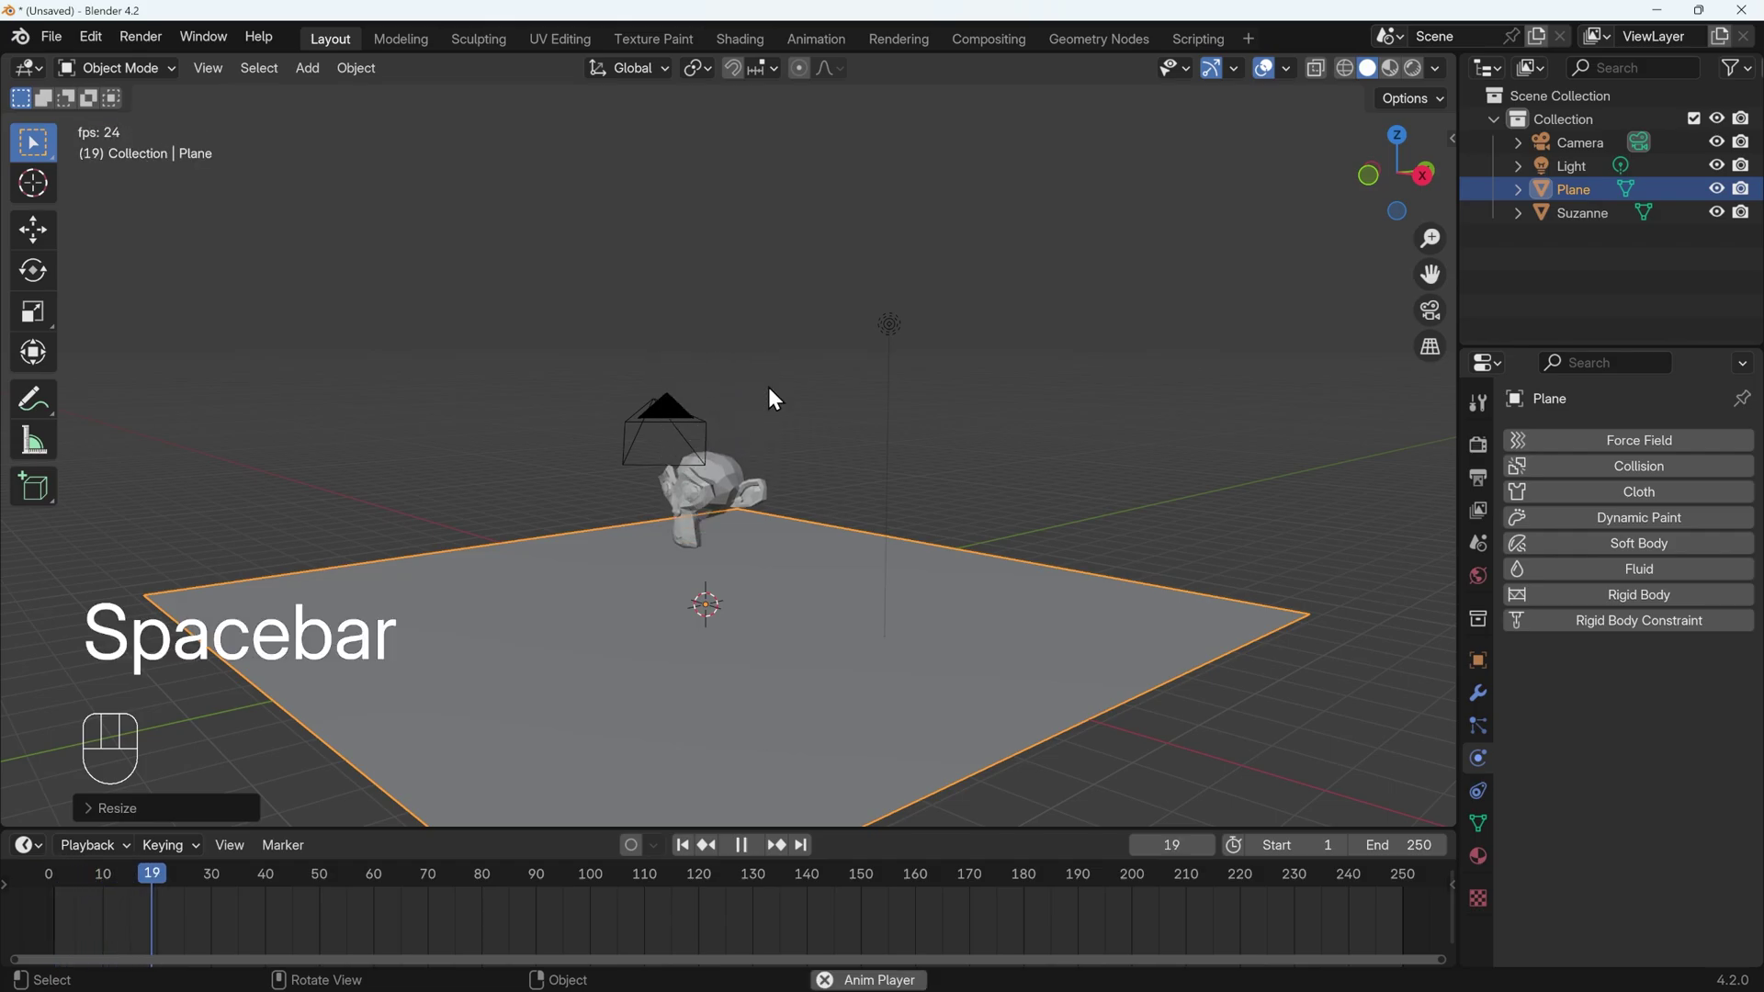
key(space)
scroll(774, 603, down, 5)
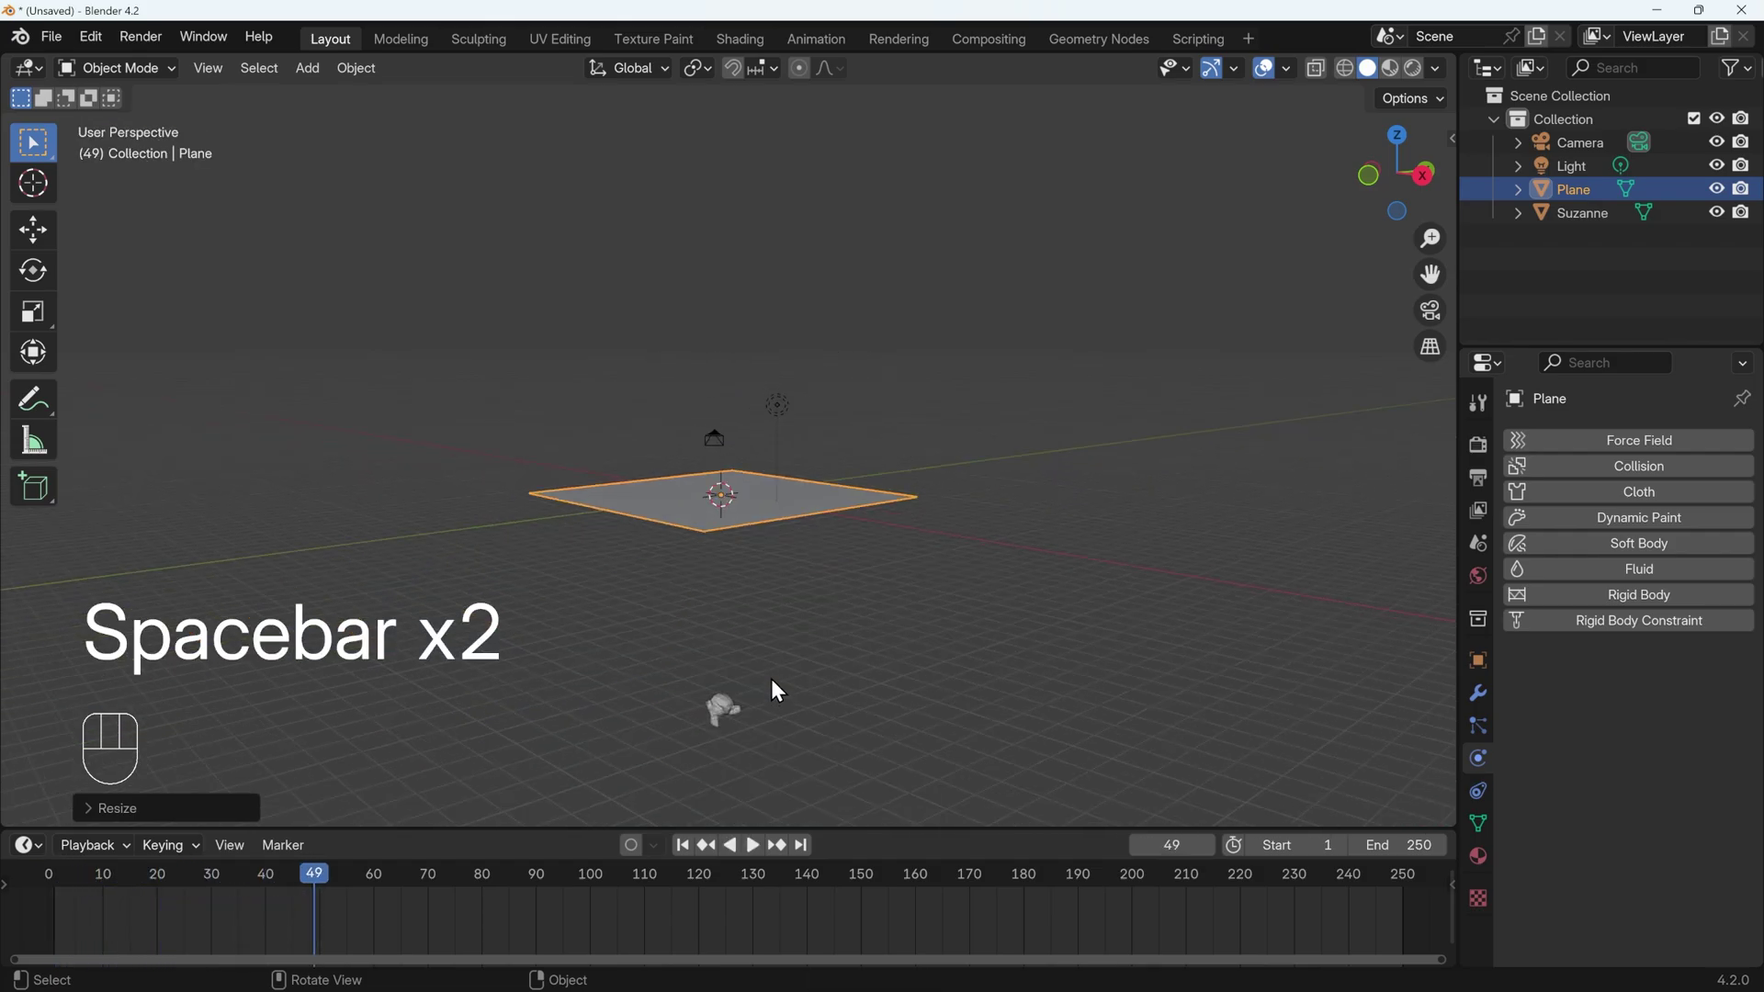
click(682, 844)
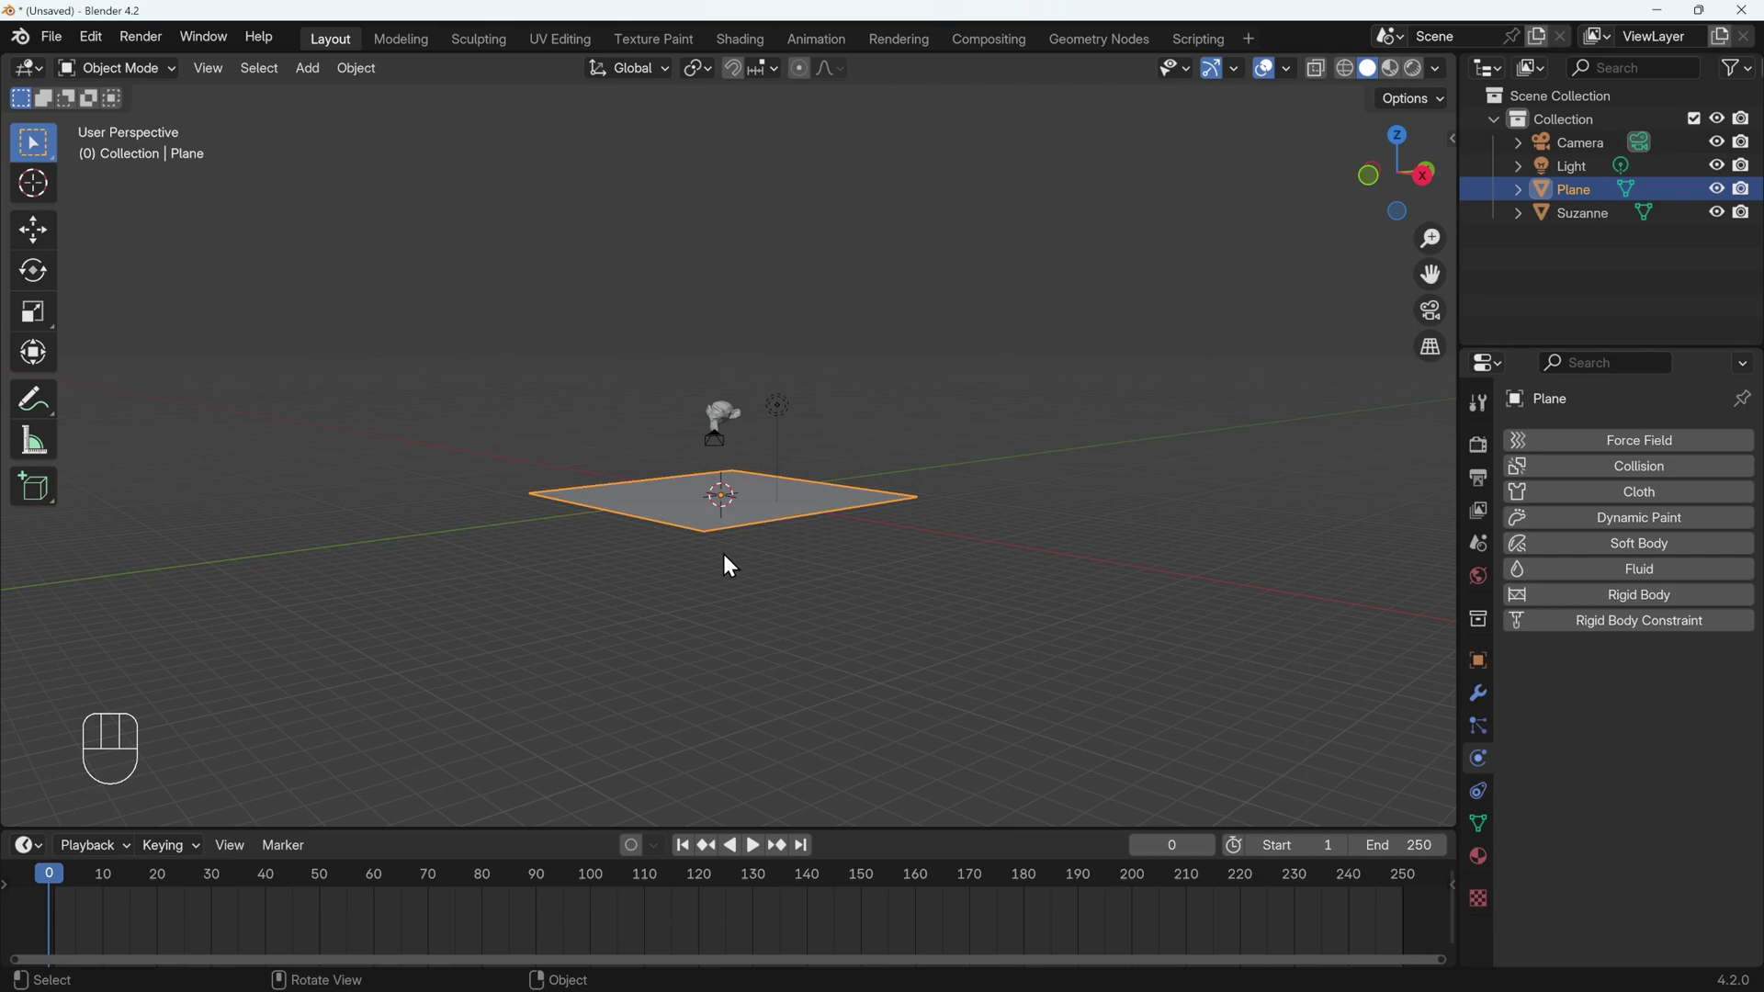
Select the plane beneath the monkey and add Rigid Body physics to it
scroll(795, 478, up, 5)
click(711, 365)
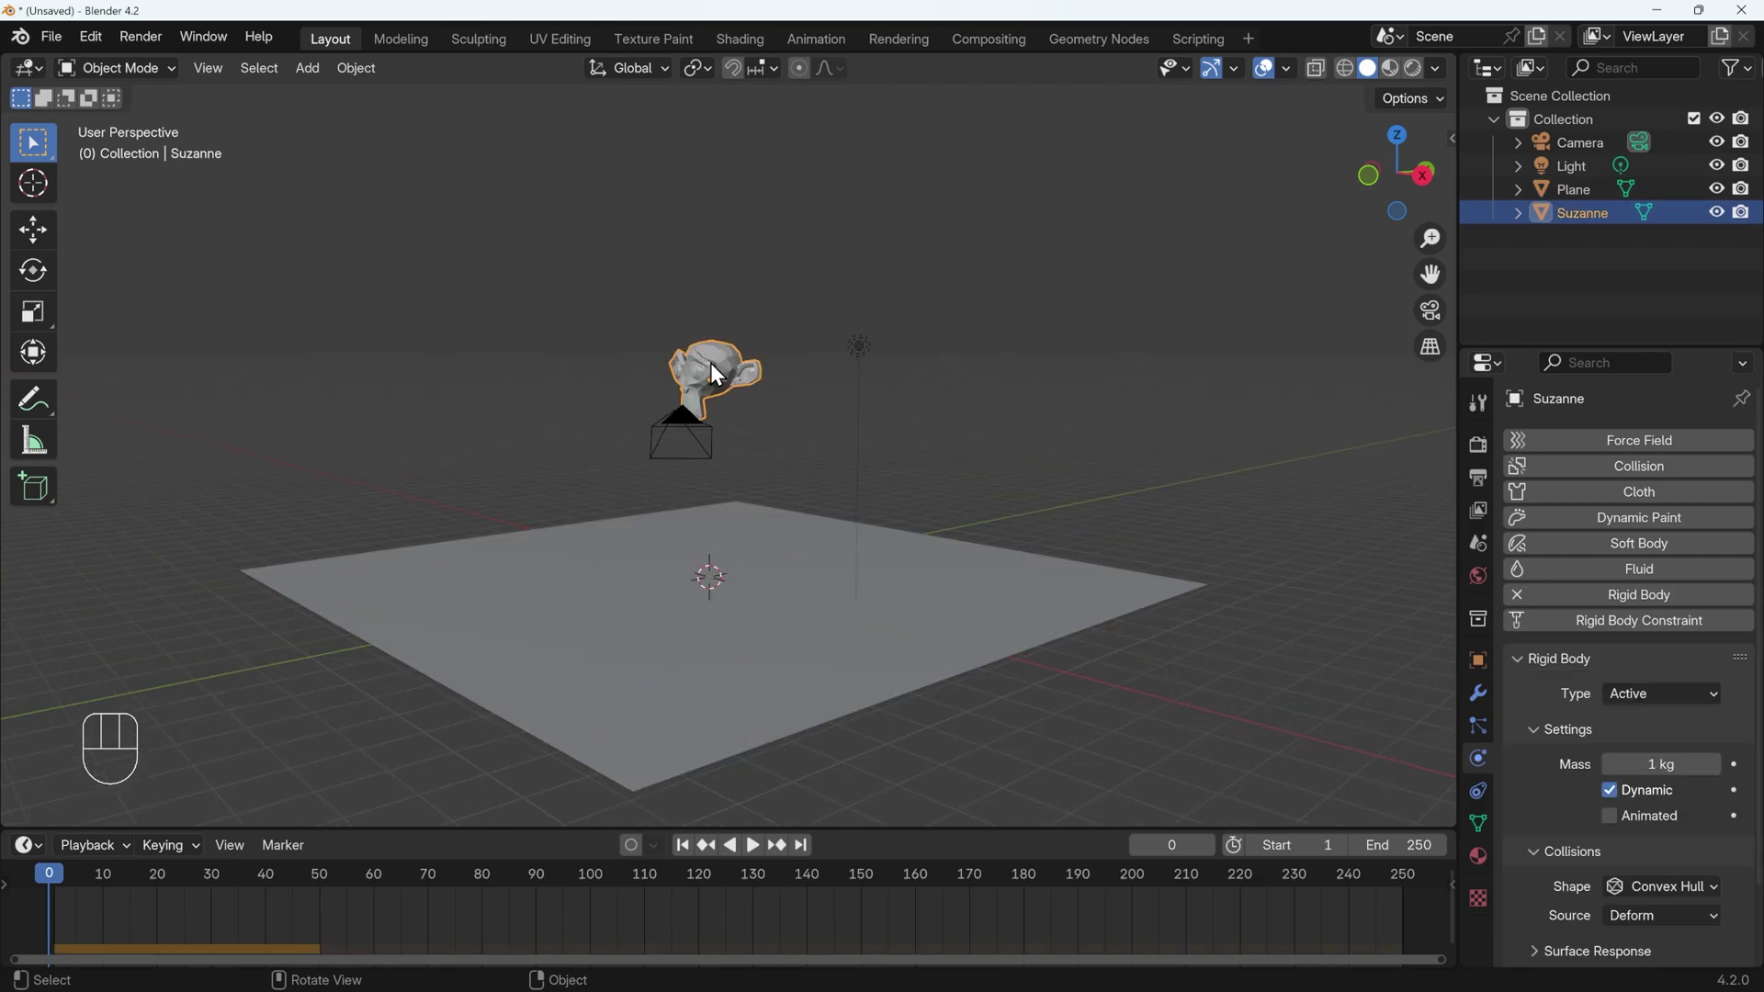
click(670, 640)
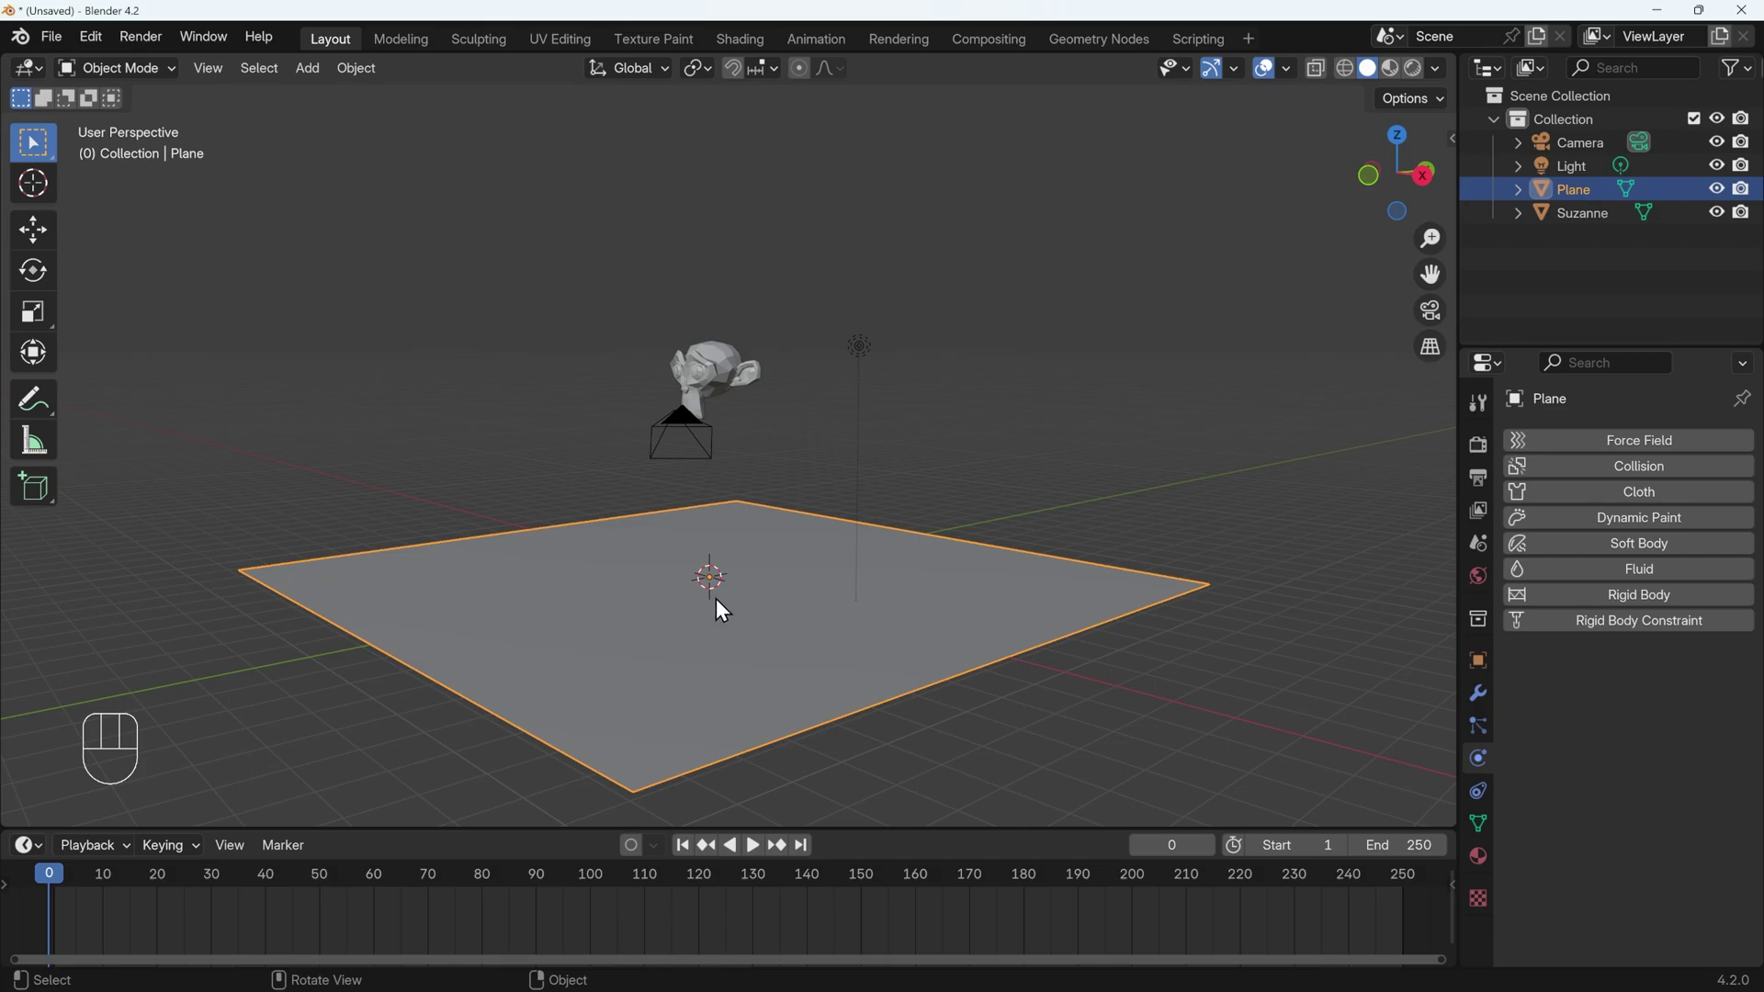
click(1634, 597)
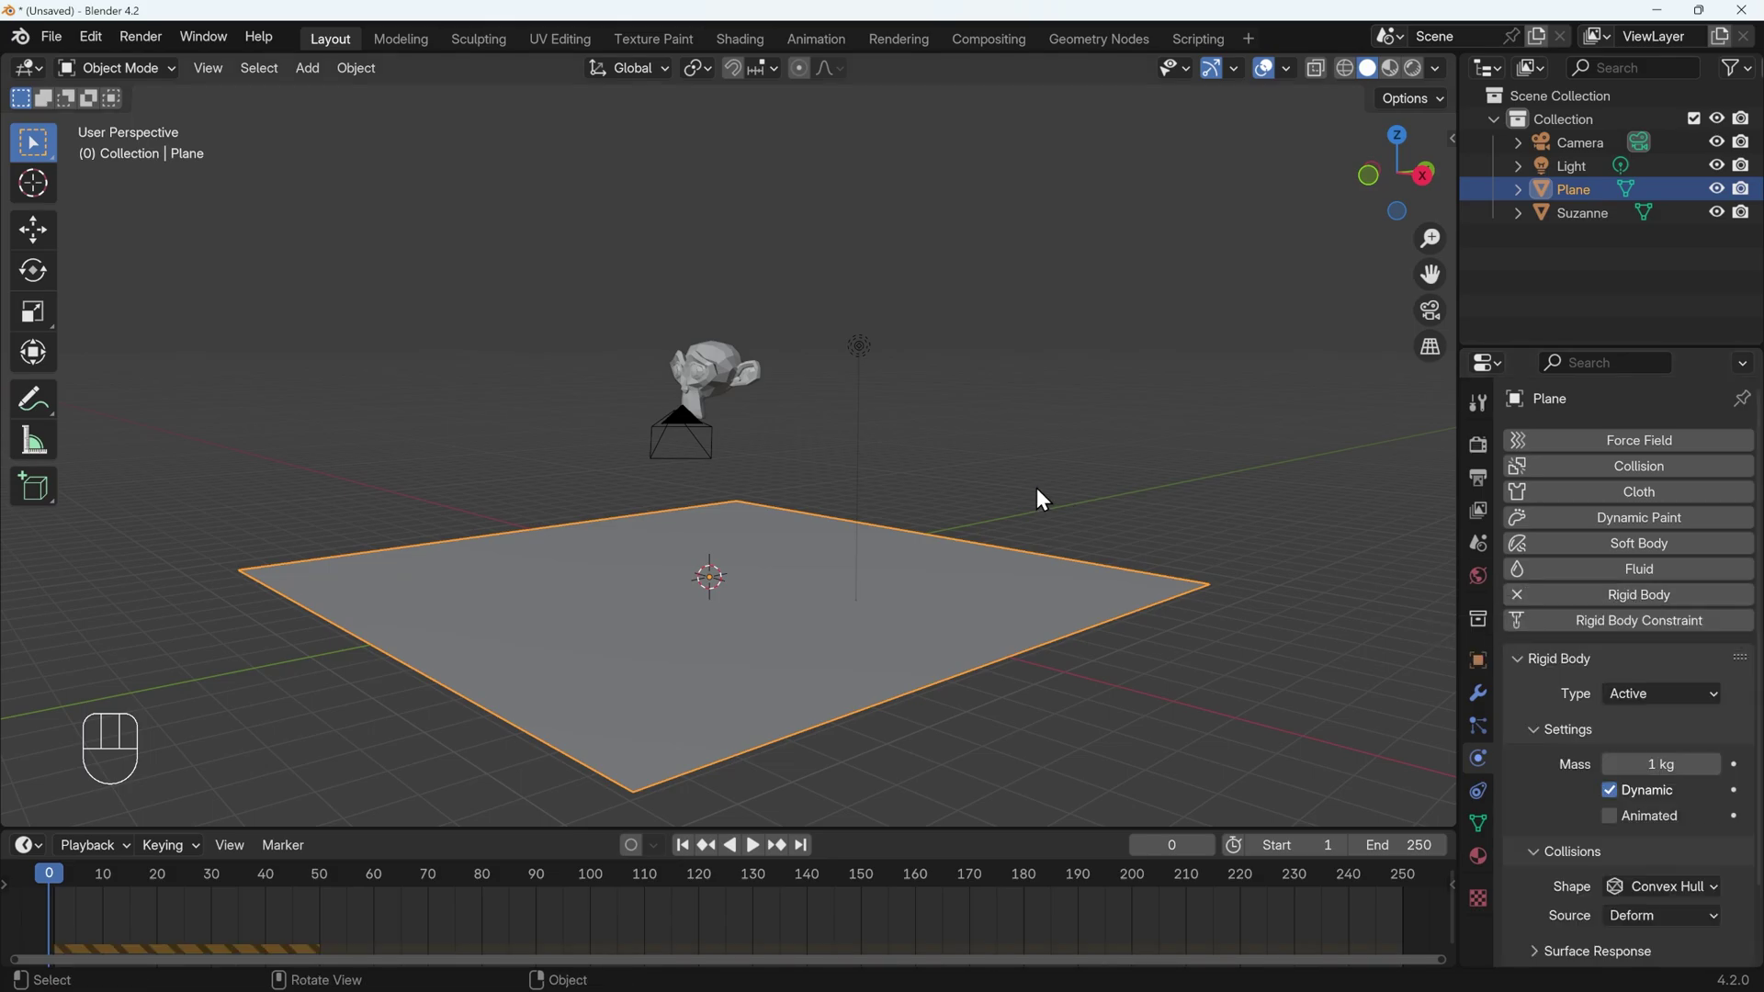
Play the simulation with both objects as rigid bodies up to frame 39, and return to frame 0
scroll(978, 446, down, 3)
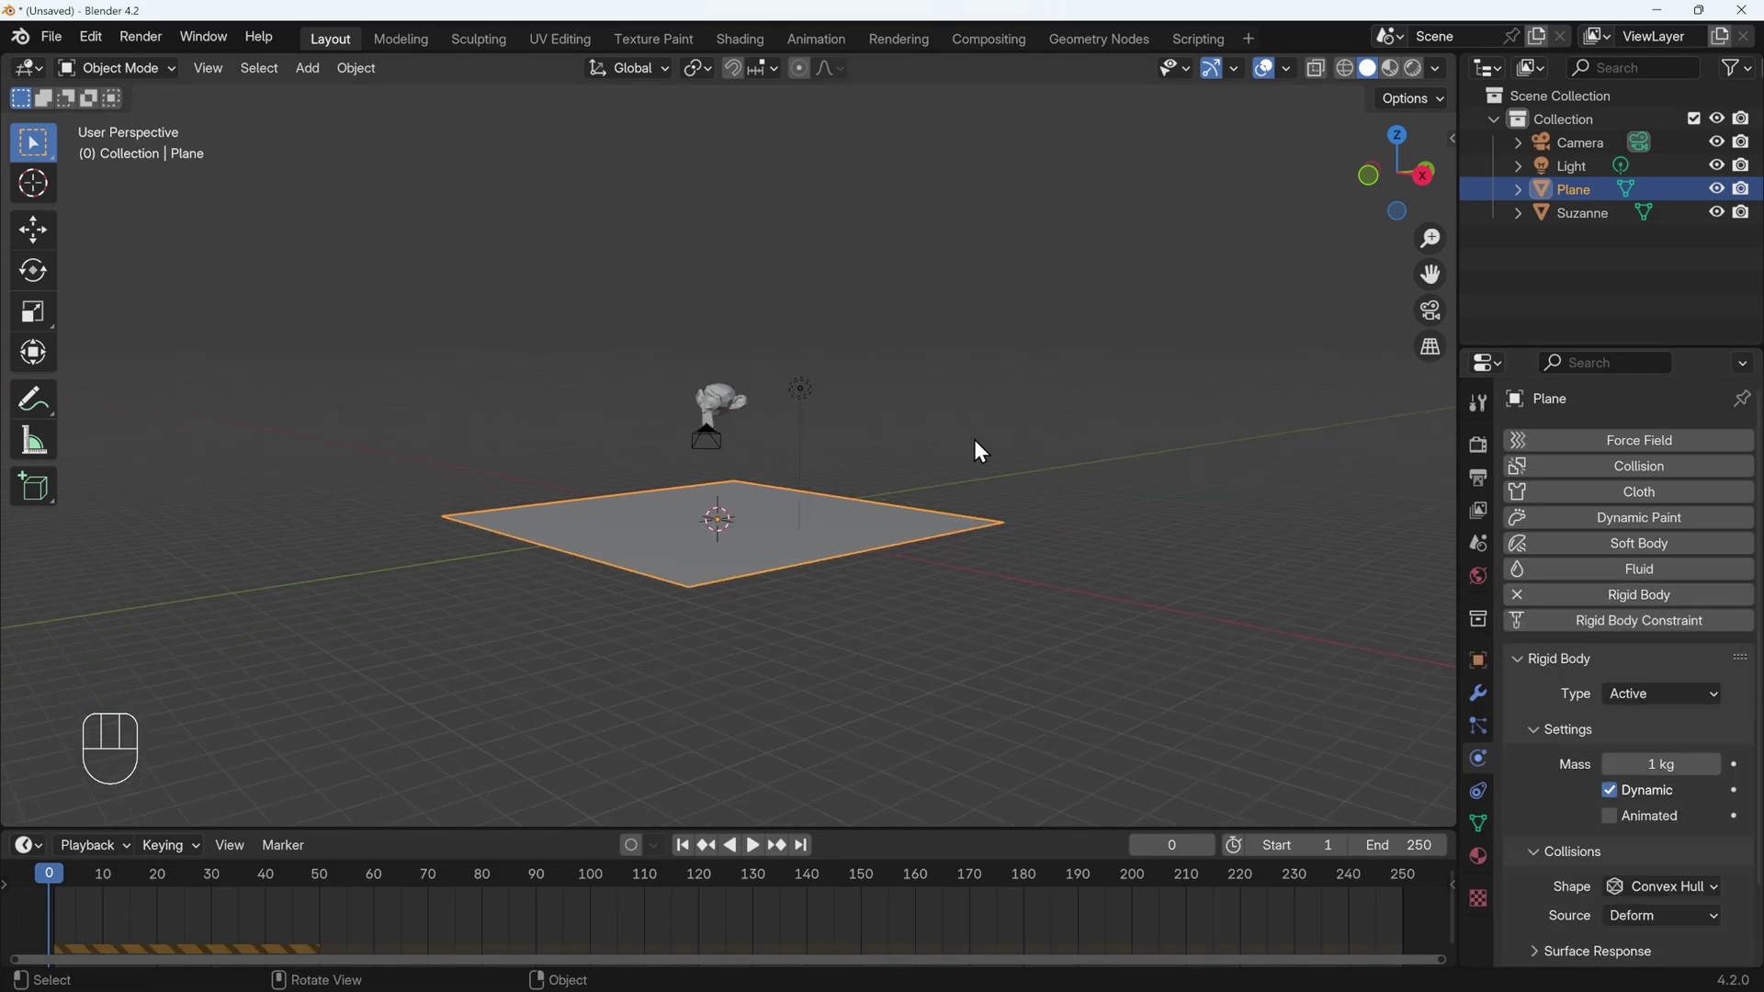
key(space)
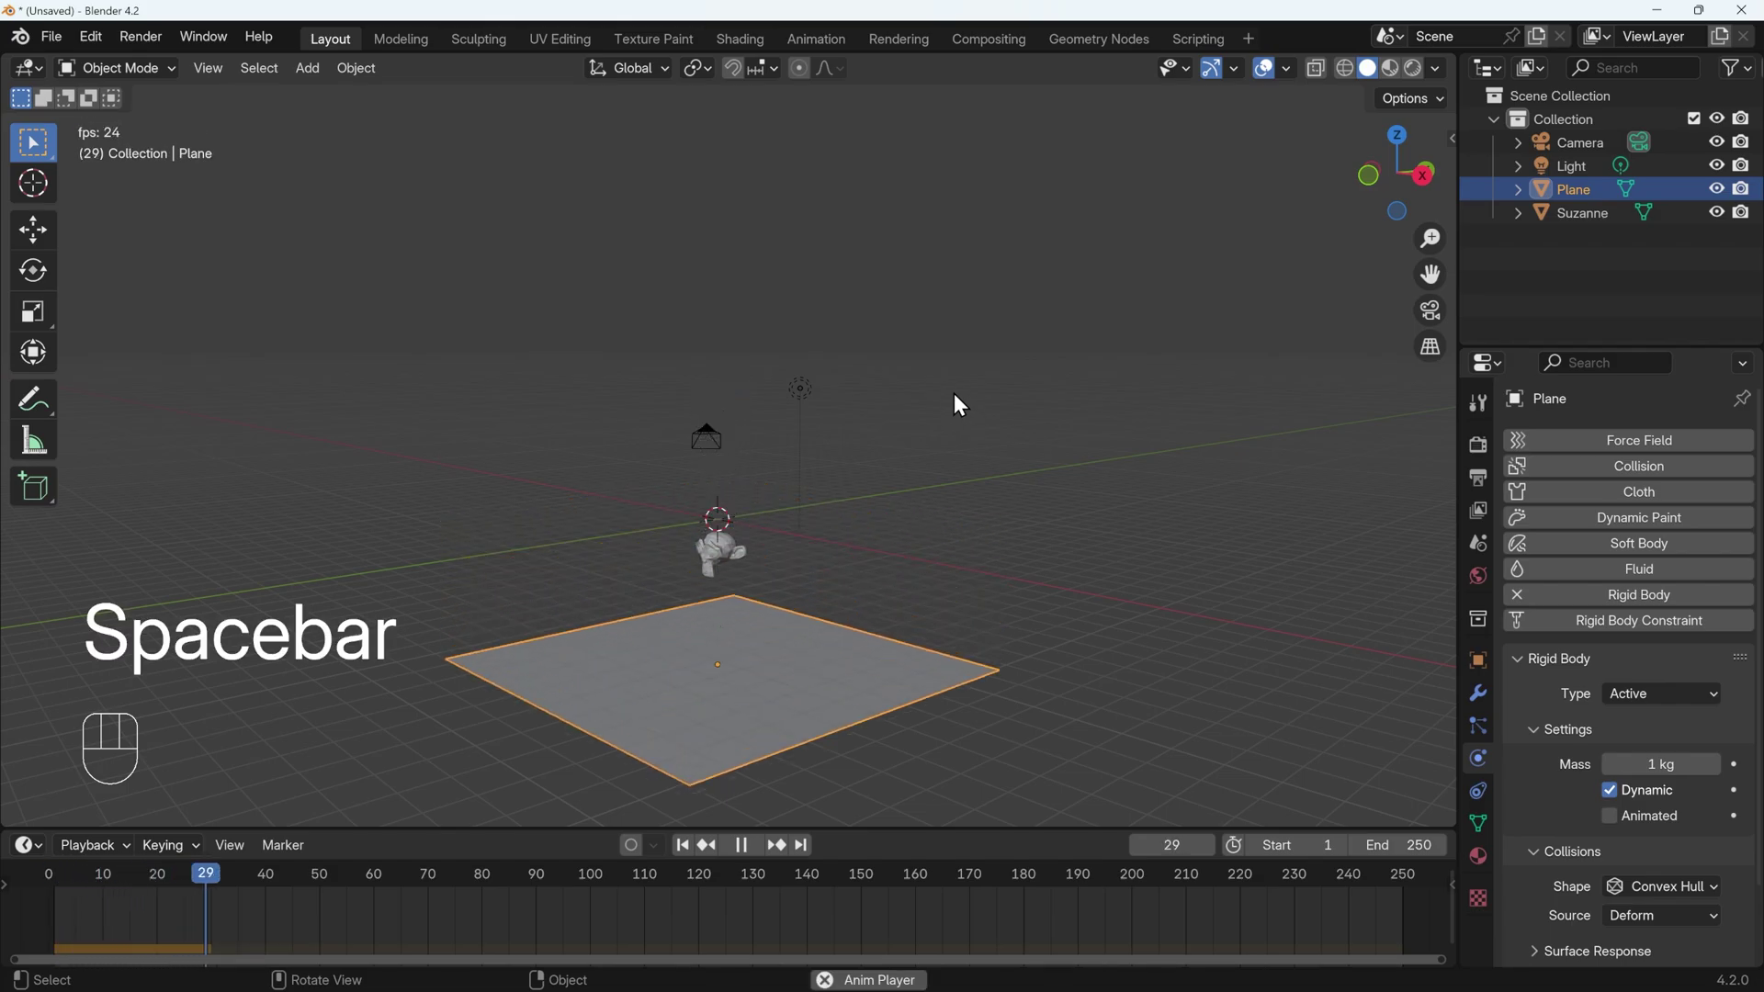
key(space)
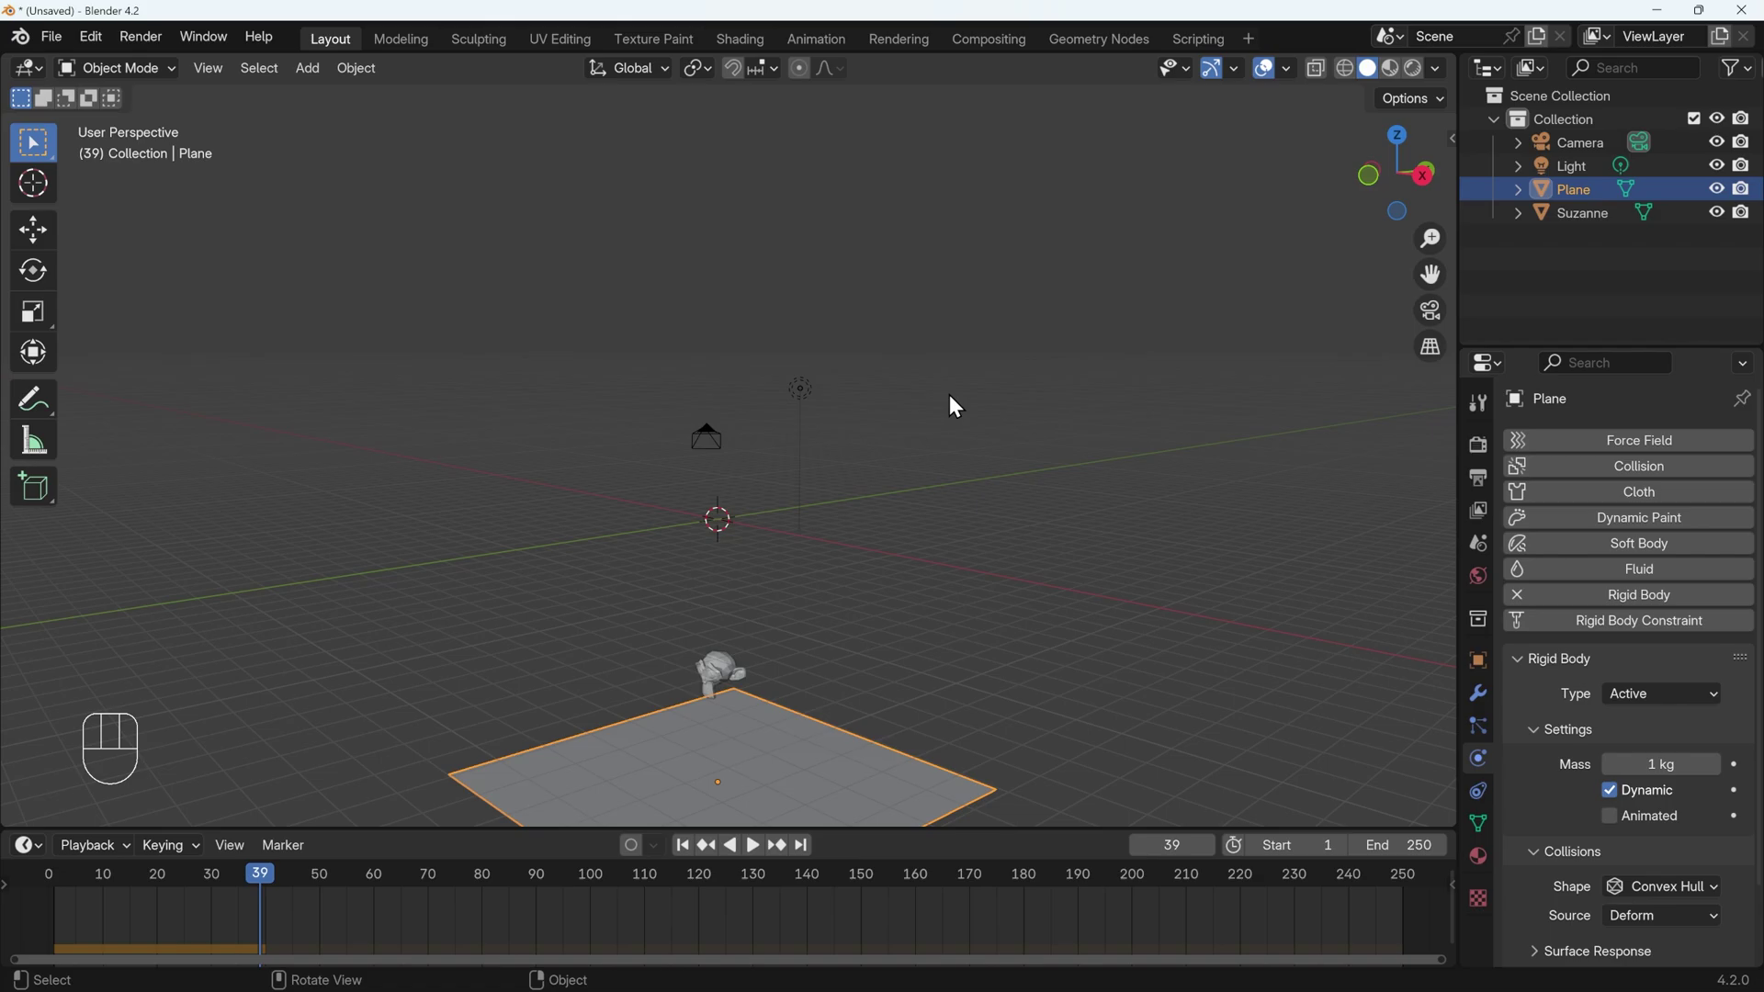
click(50, 909)
scroll(683, 597, up, 3)
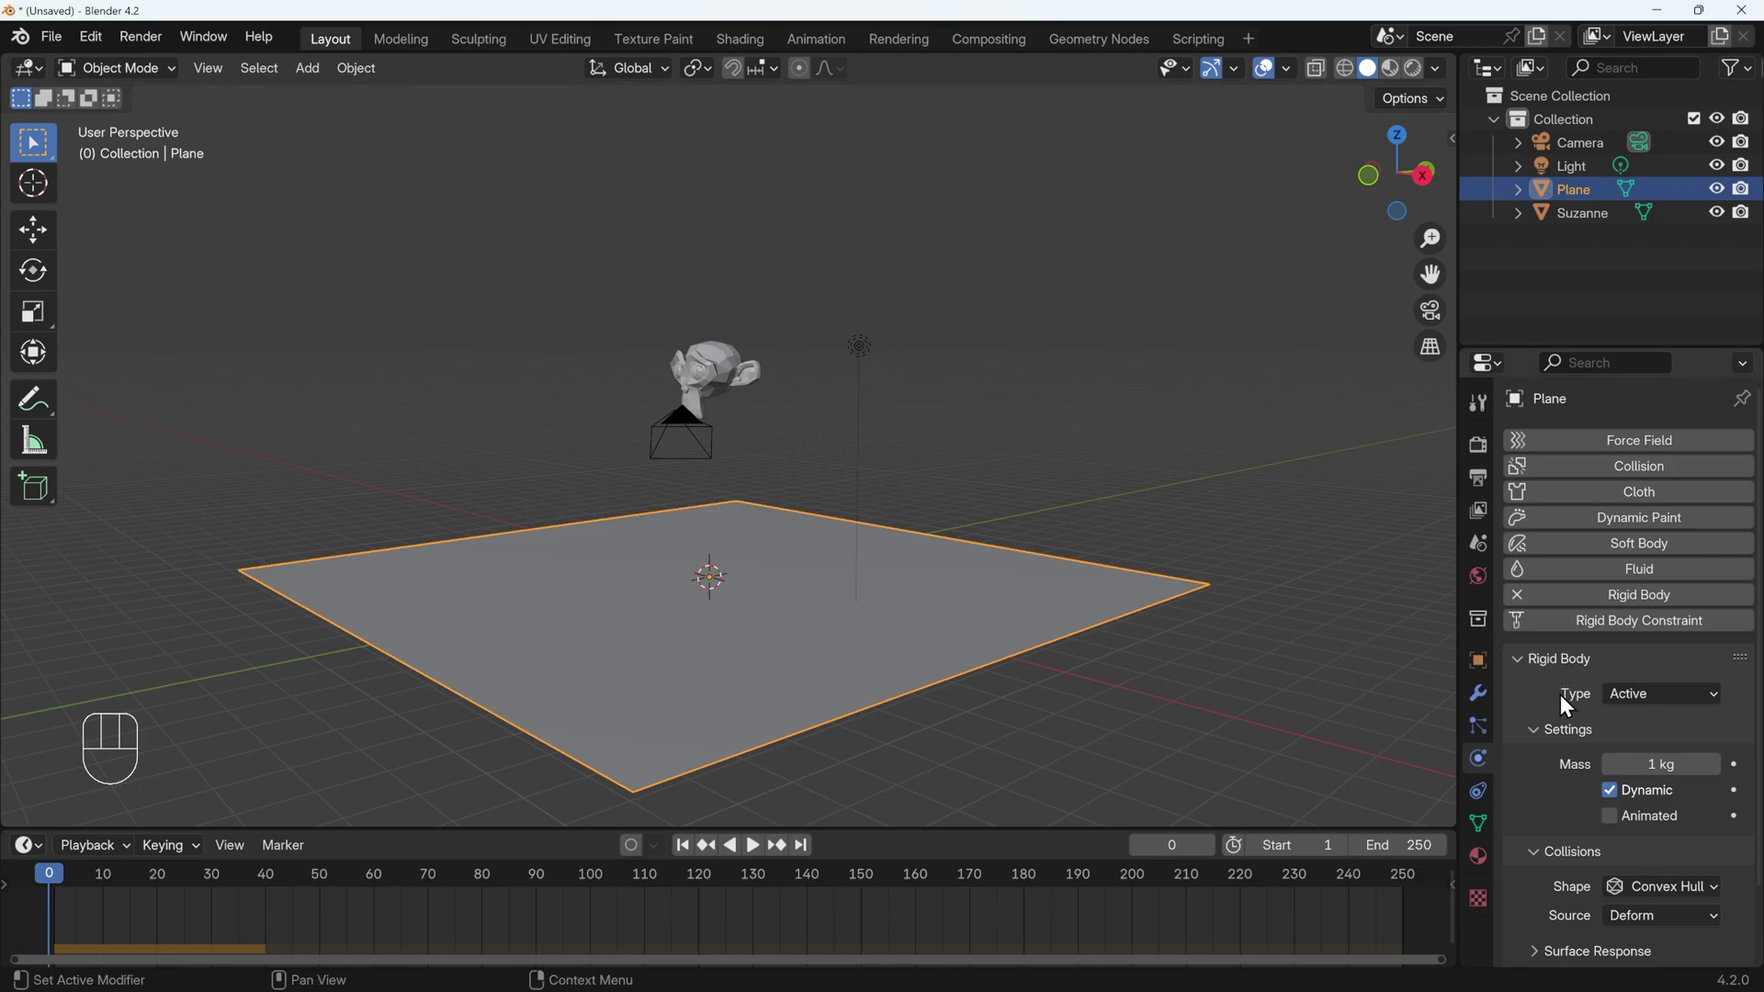
Set the plane's rigid body type to Passive and play the simulation from frame 0 up to frame 71
click(726, 381)
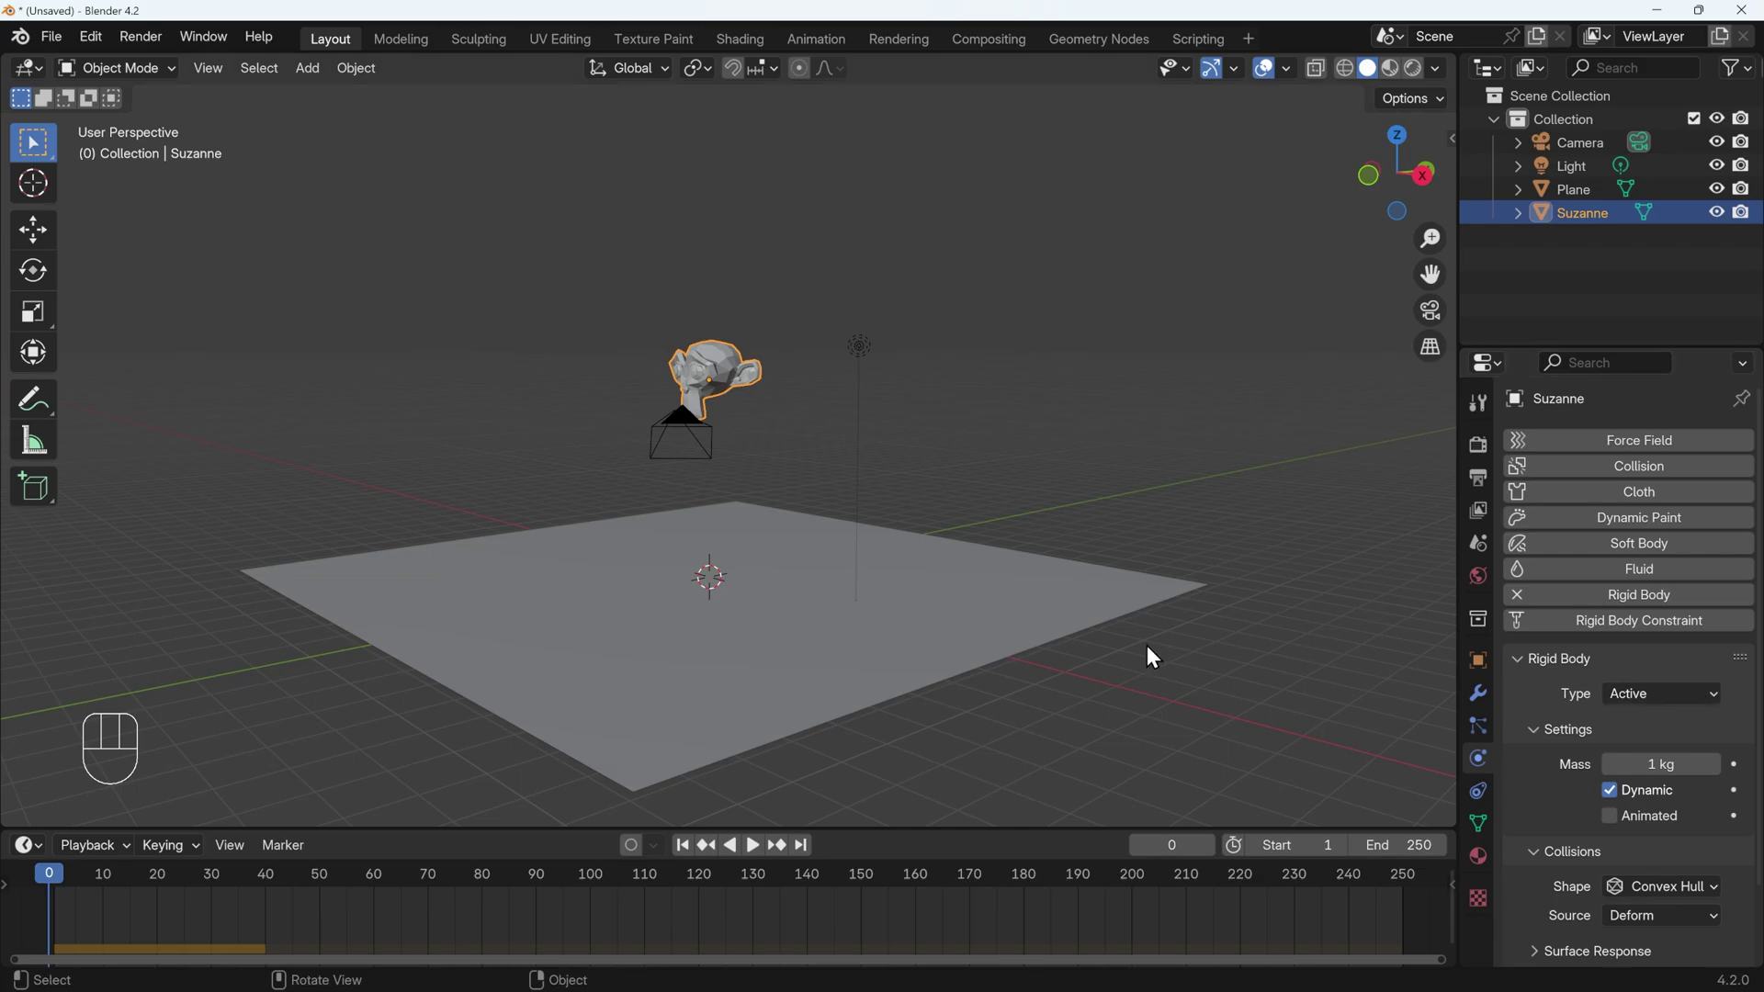
click(751, 601)
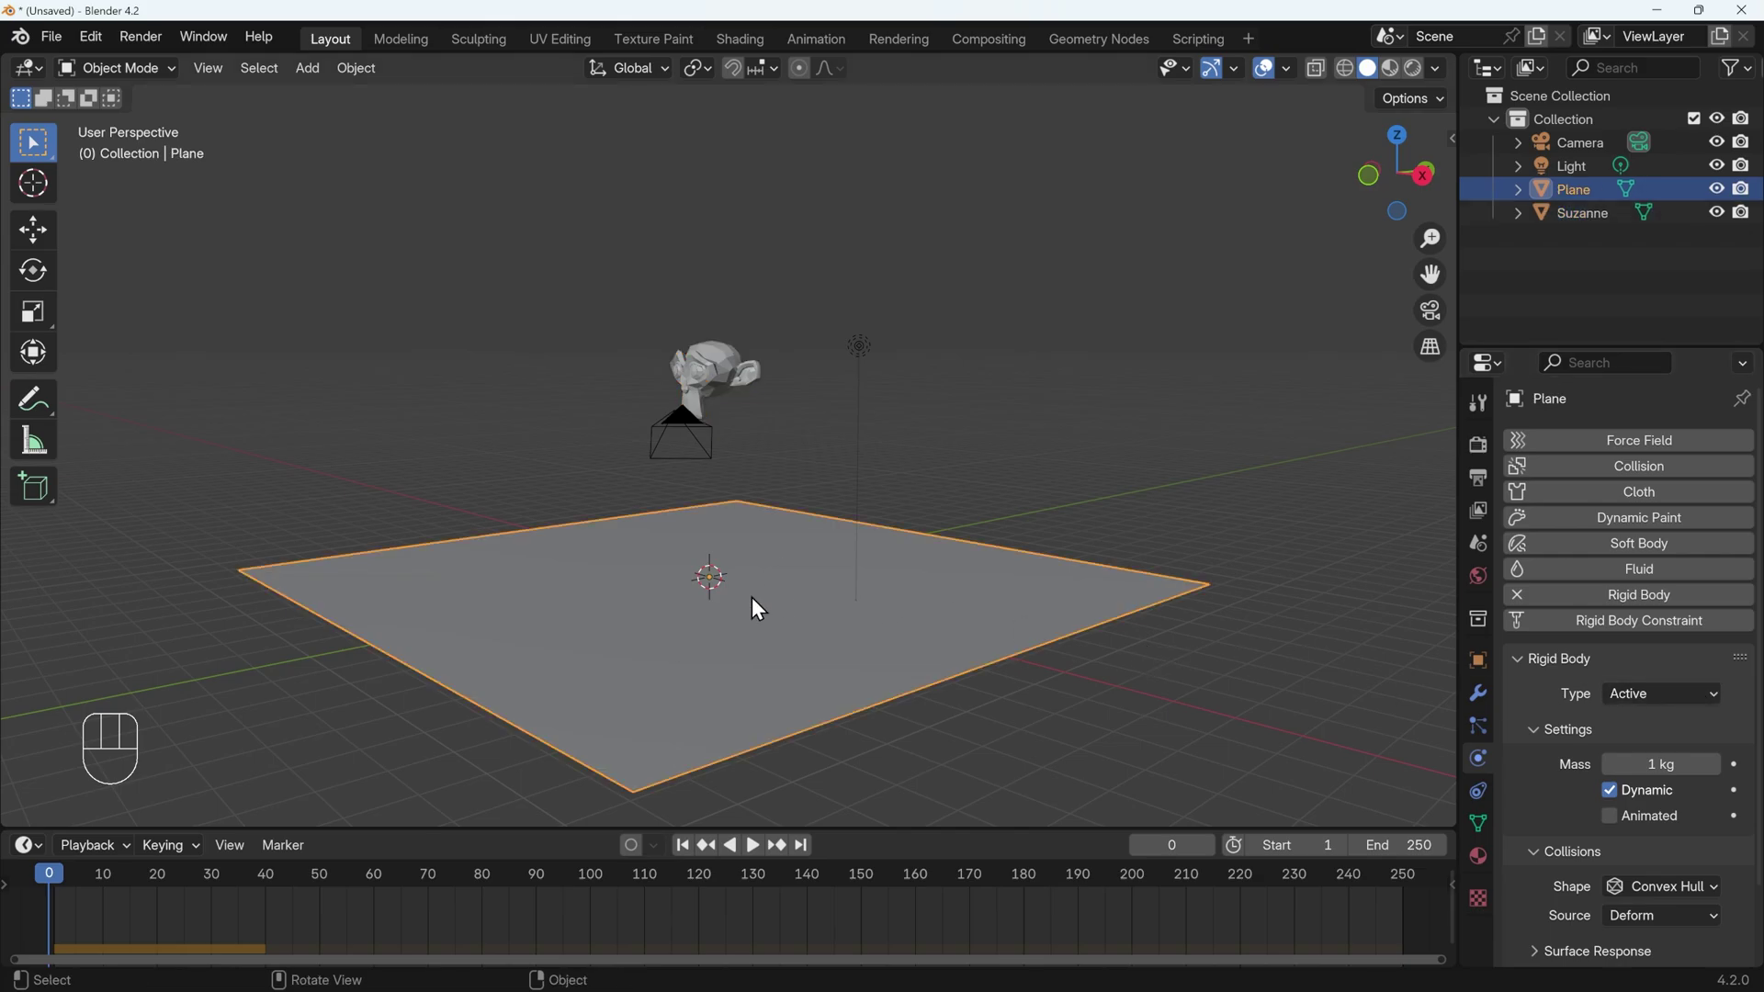
click(1668, 705)
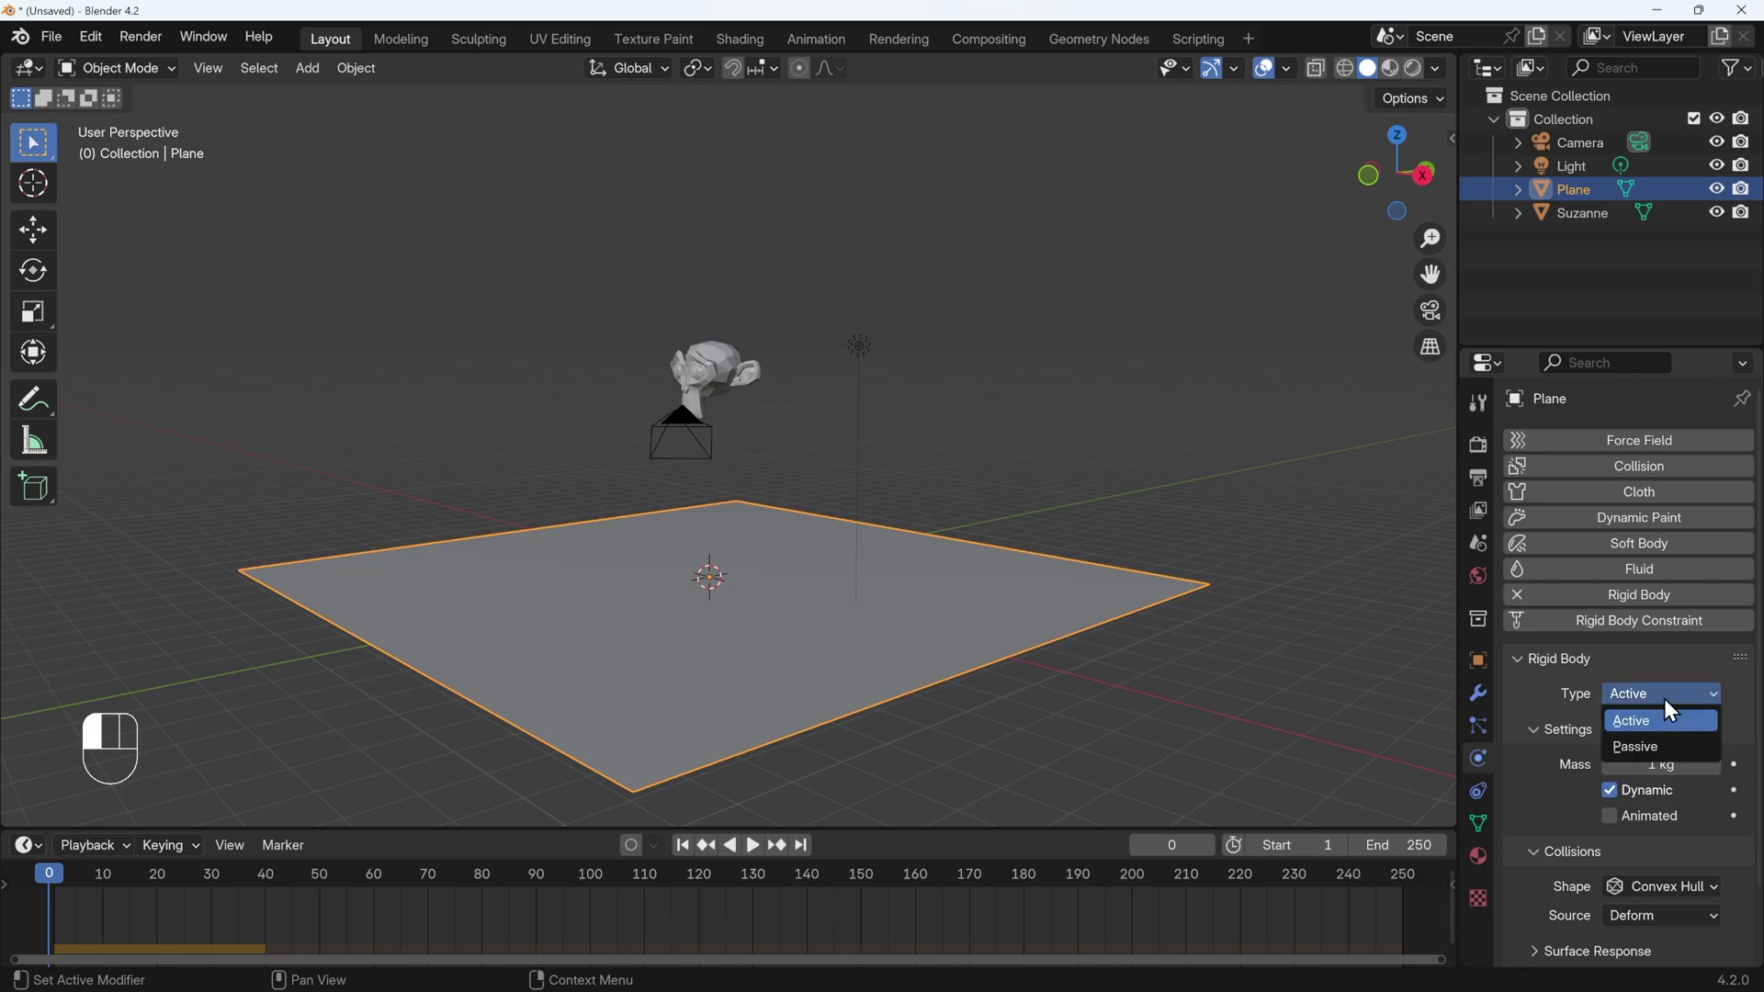
click(1638, 751)
key(space)
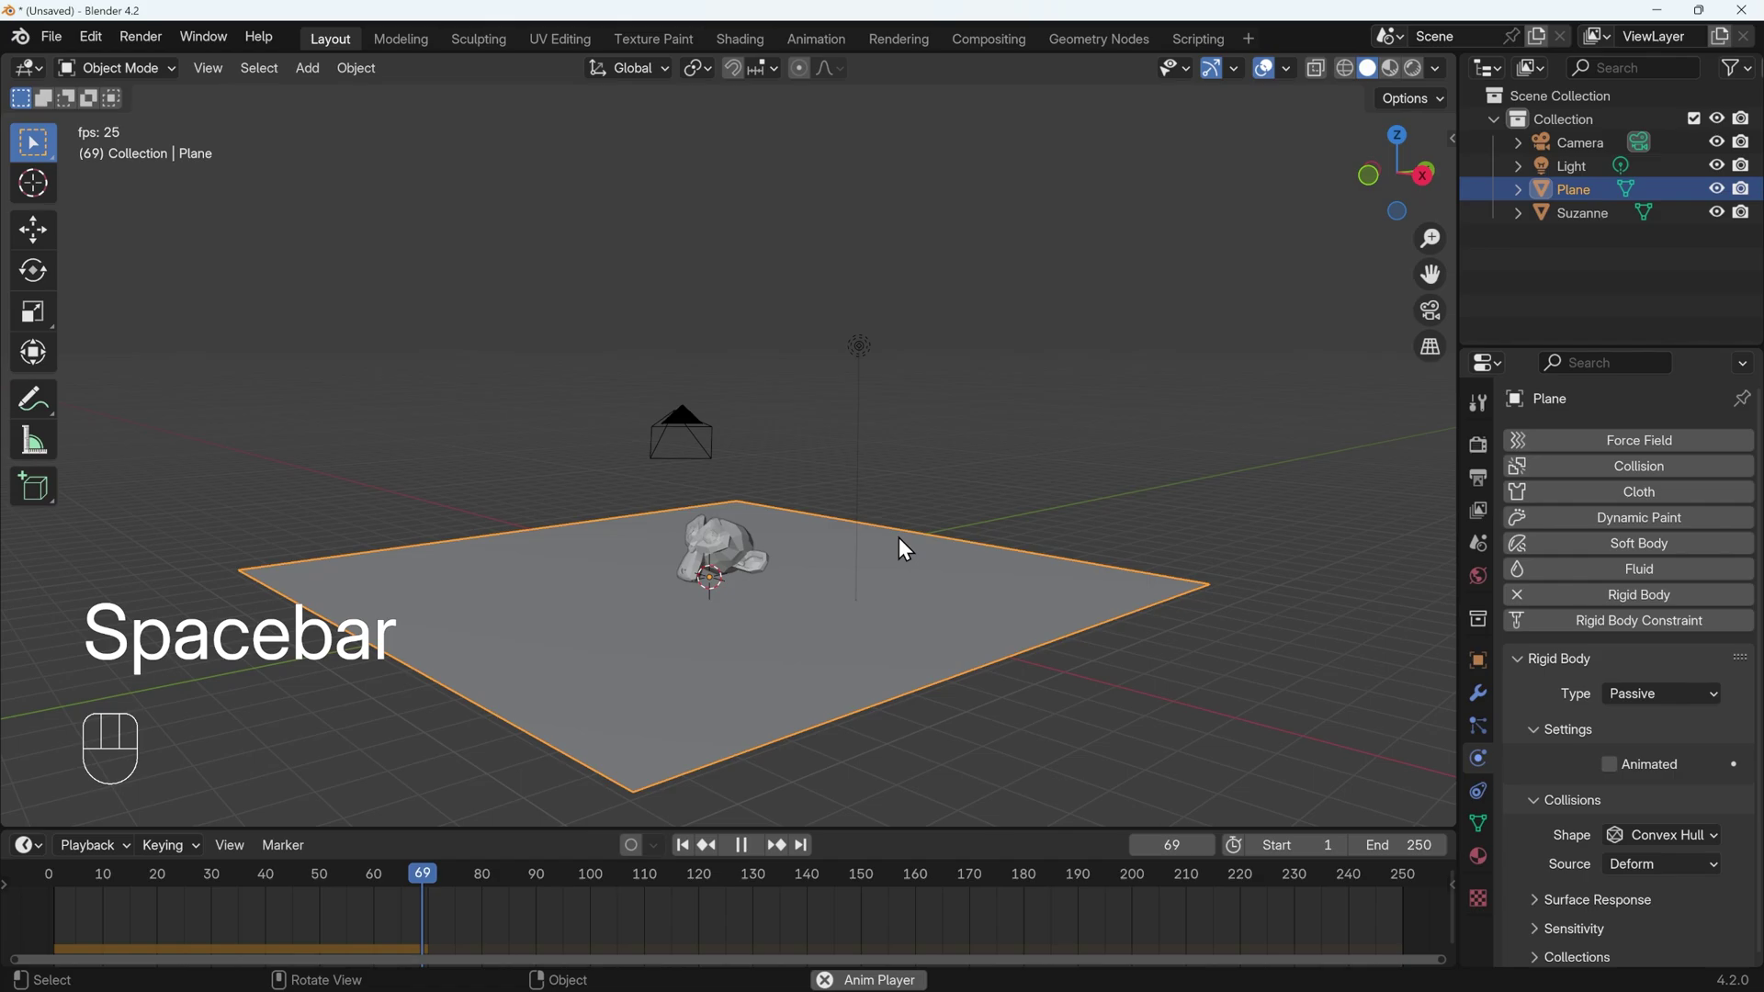
key(space)
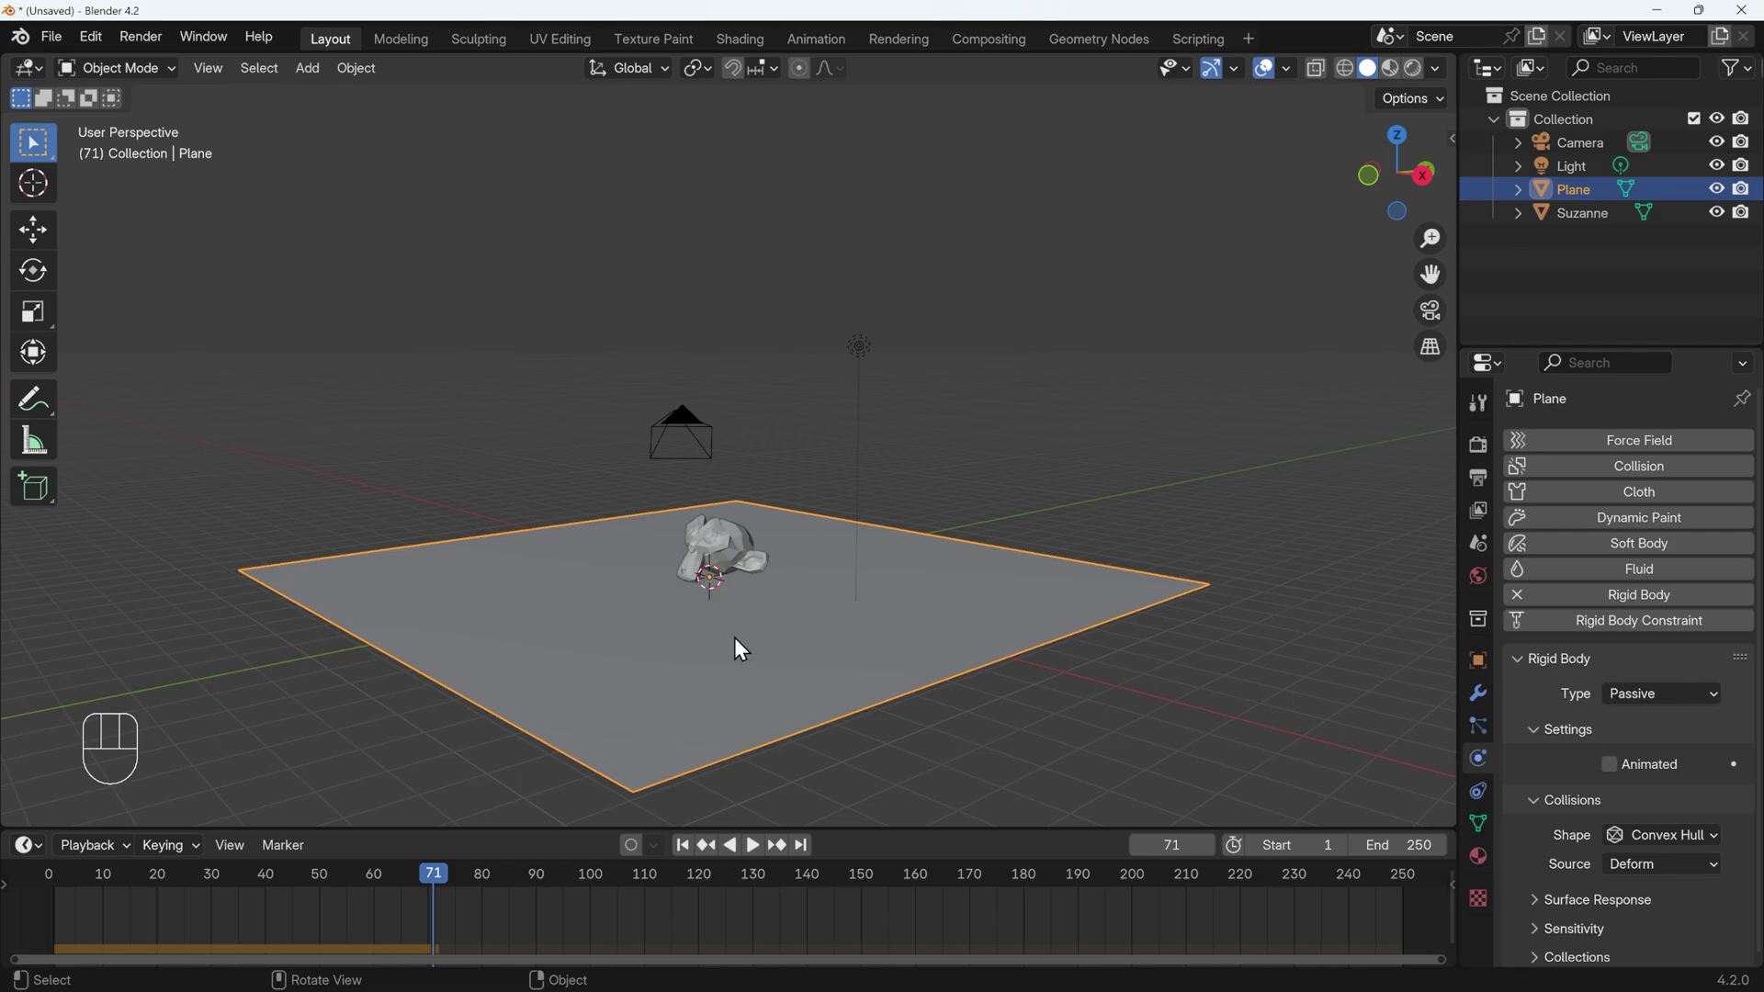
Lower the plane along the Z axis at frame 71 and continue playback to frame 100
key(g)
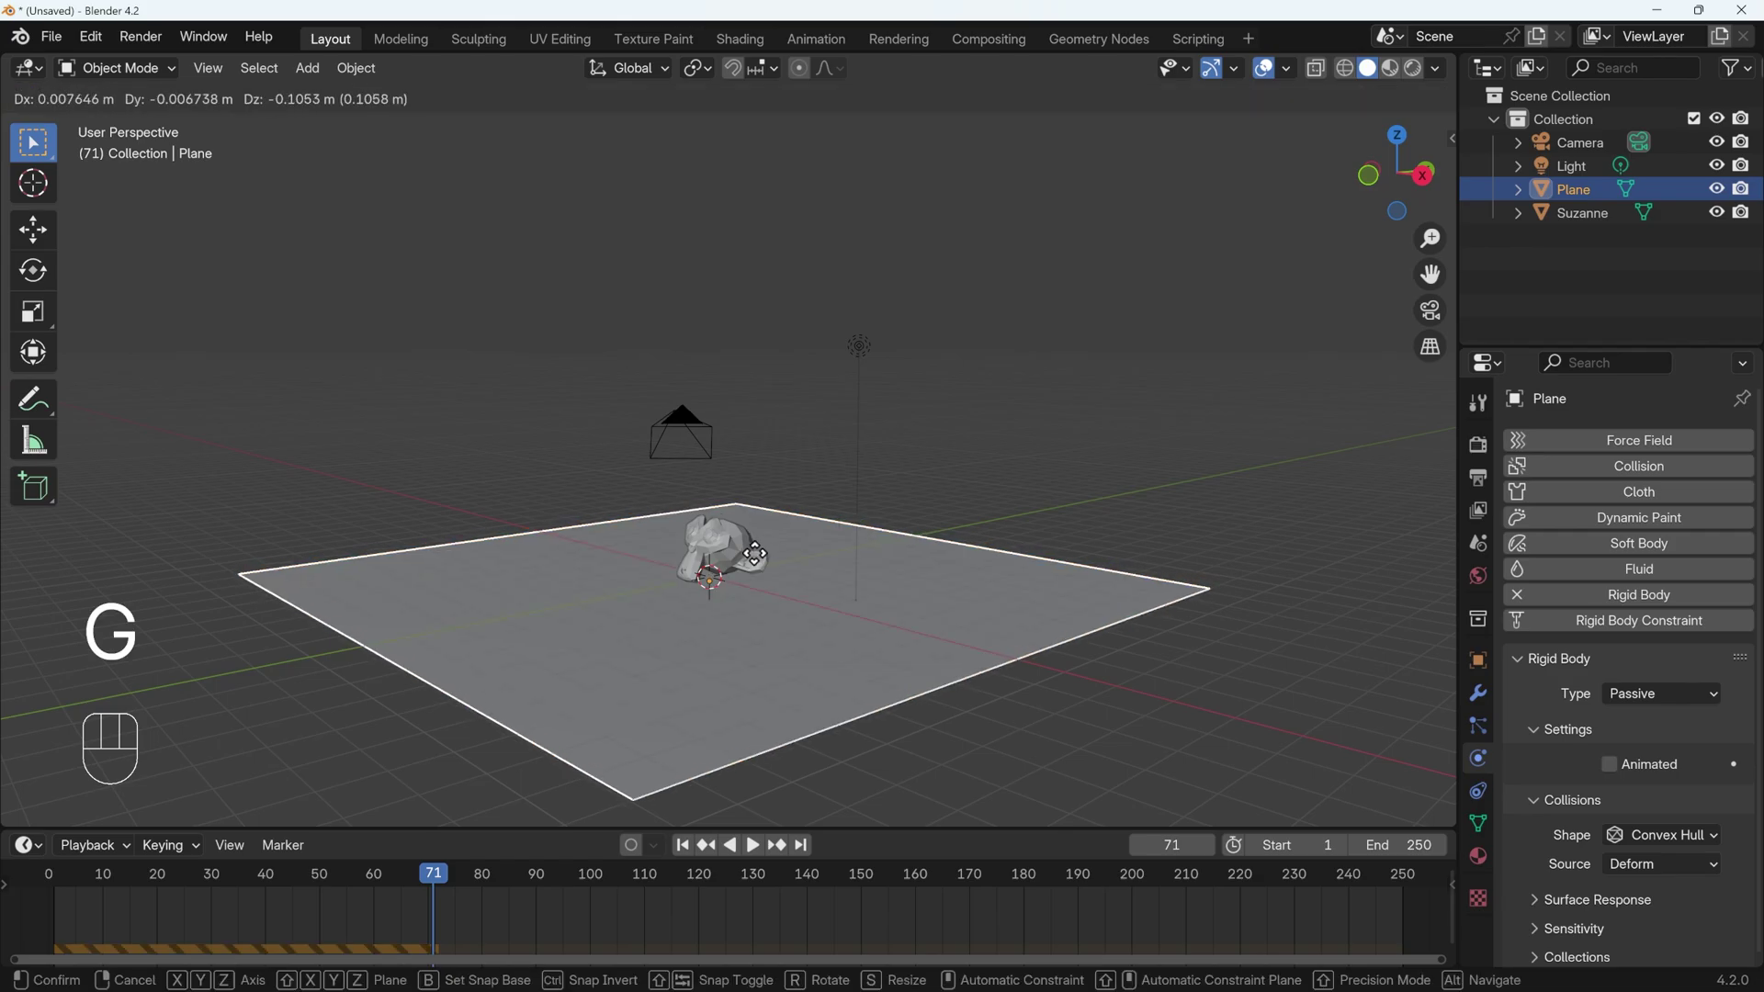
key(z)
click(754, 606)
key(space)
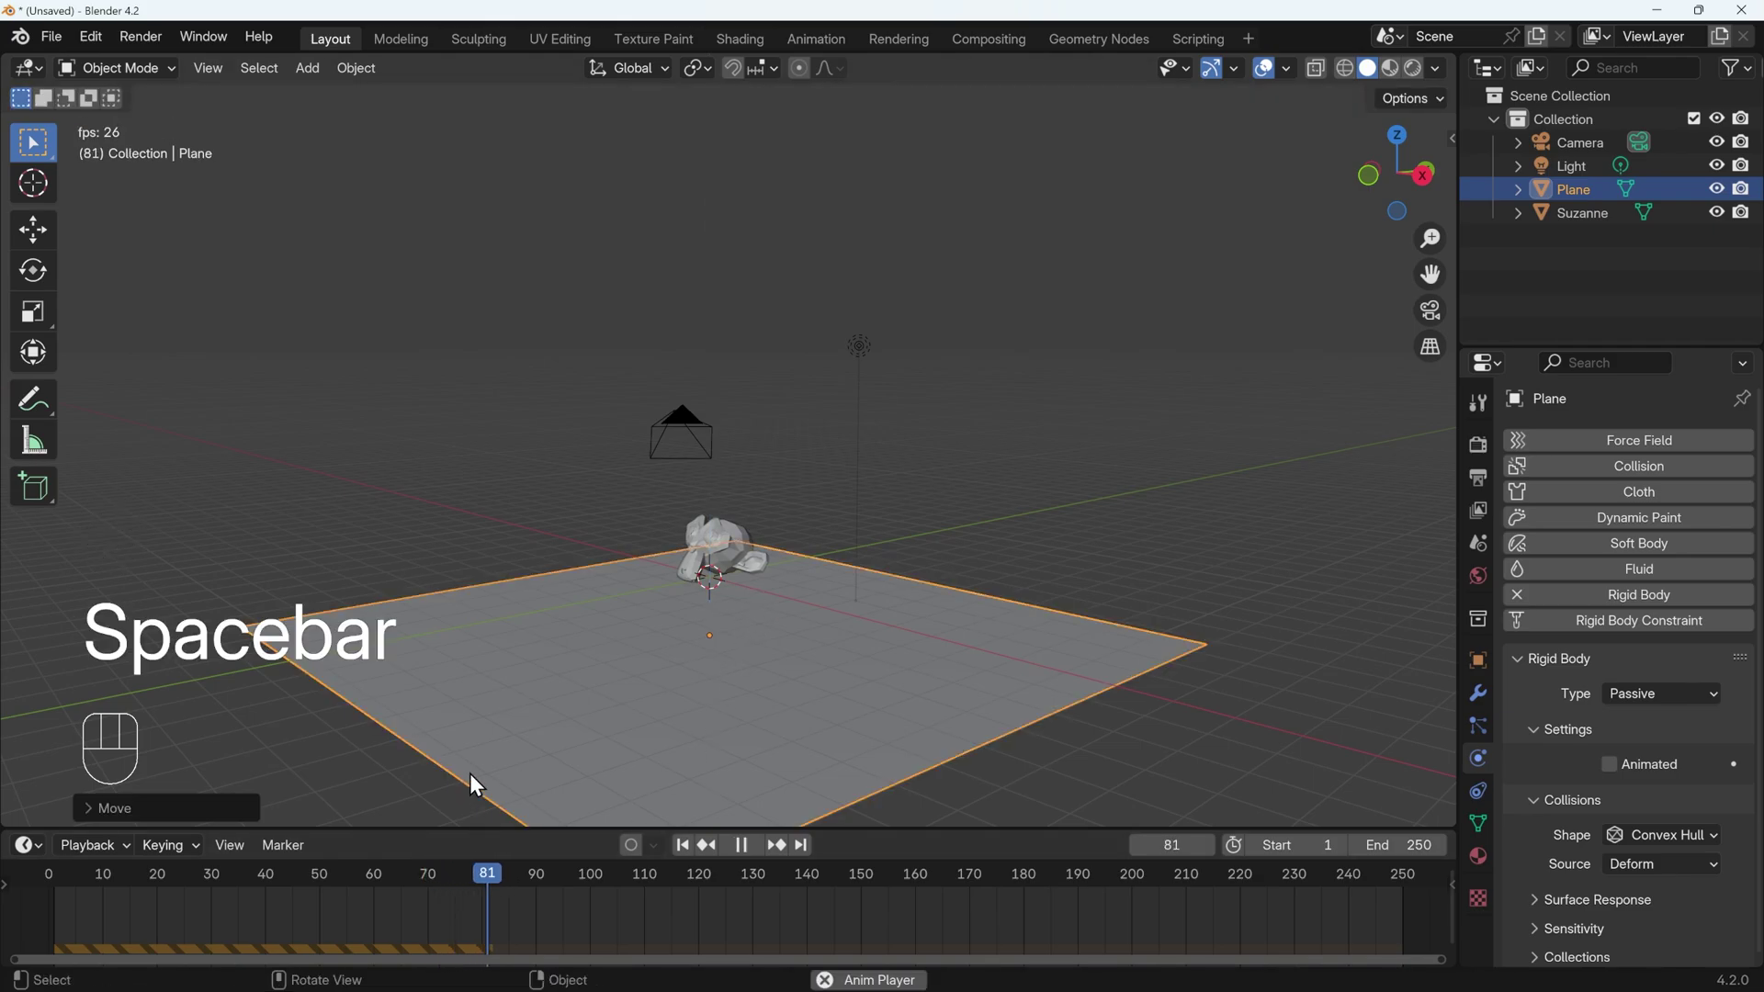
key(space)
middle_drag(749, 720, 700, 677)
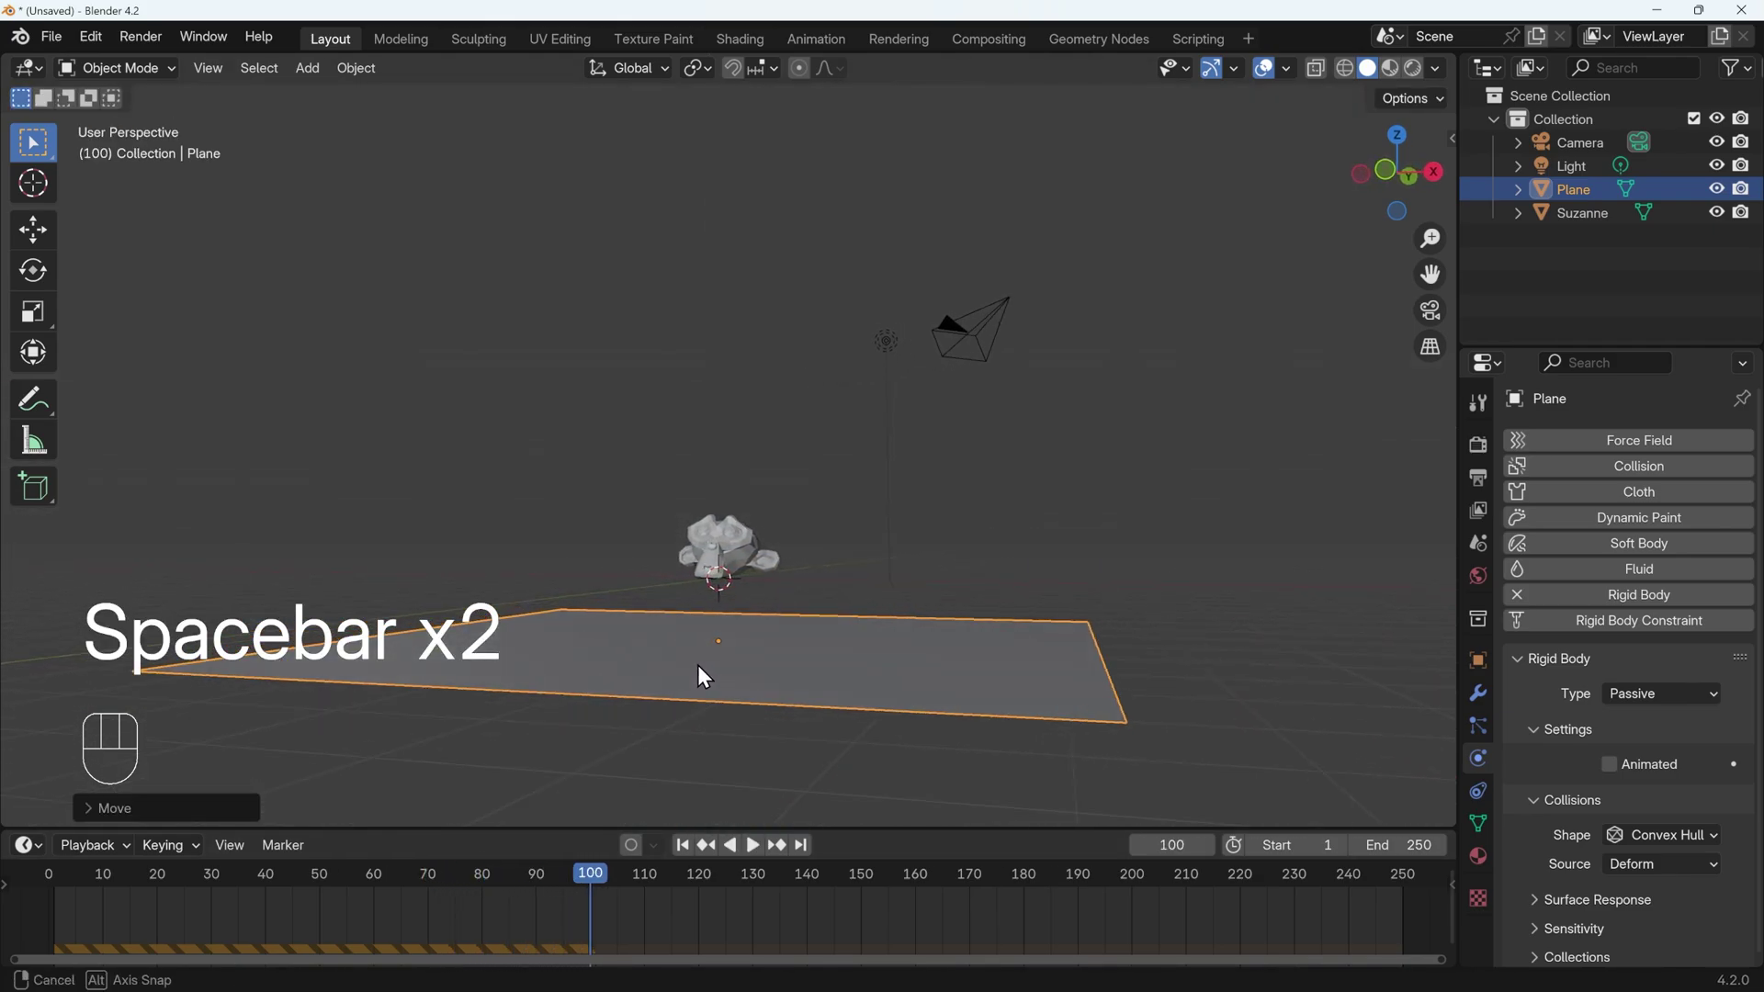
Replay the simulation from frame 0 to frame 102 to test the monkey's fall onto the lowered plane
drag(512, 878, 26, 868)
middle_drag(847, 650, 747, 677)
key(space)
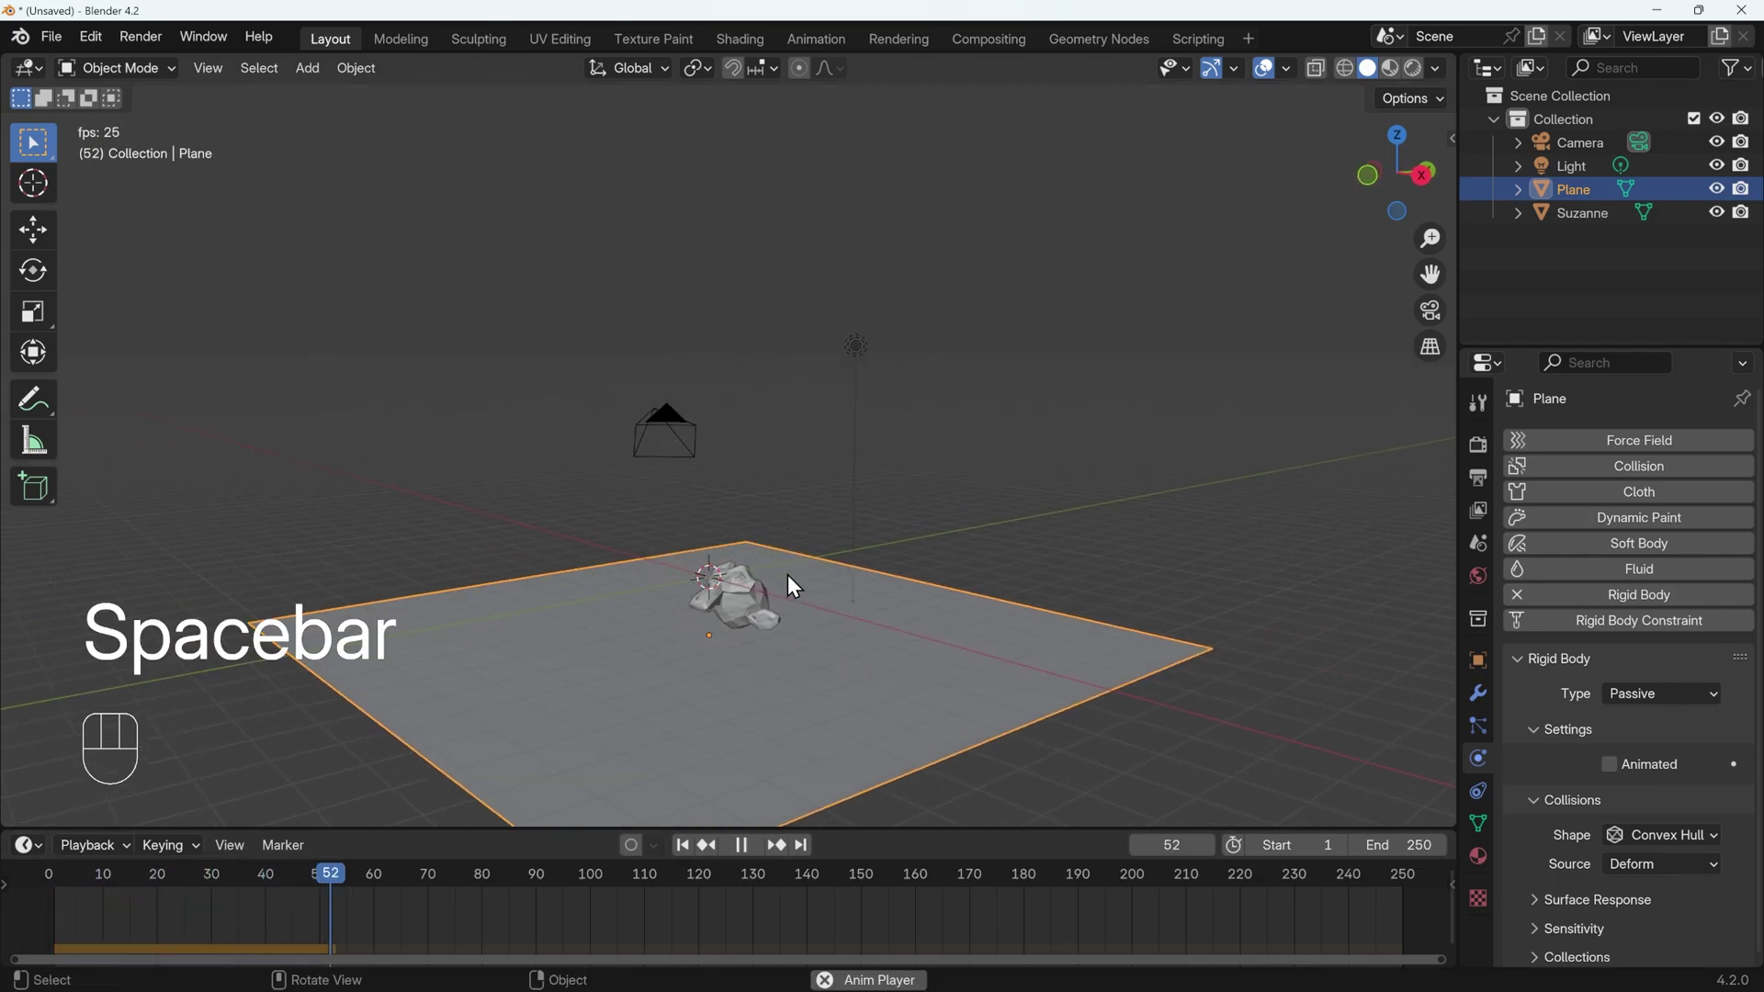
middle_drag(786, 575, 870, 611)
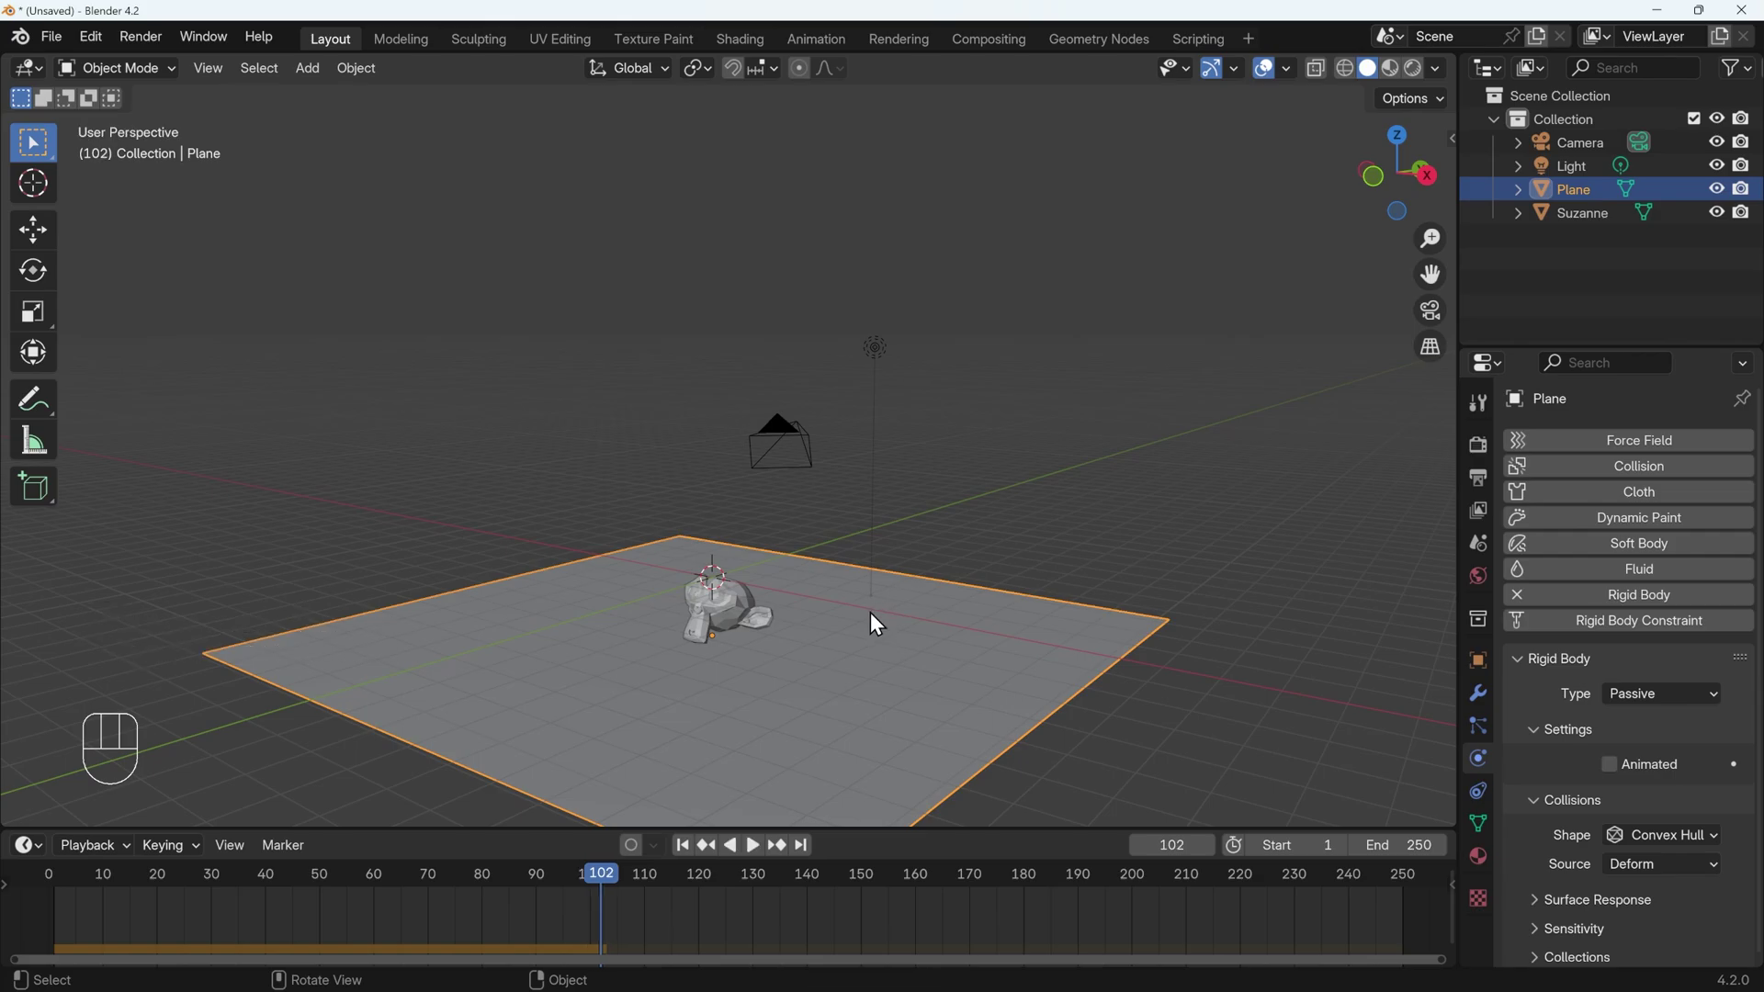
Set the monkey's collision shape to Box and play the simulation from frame 0 up to frame 44
click(740, 608)
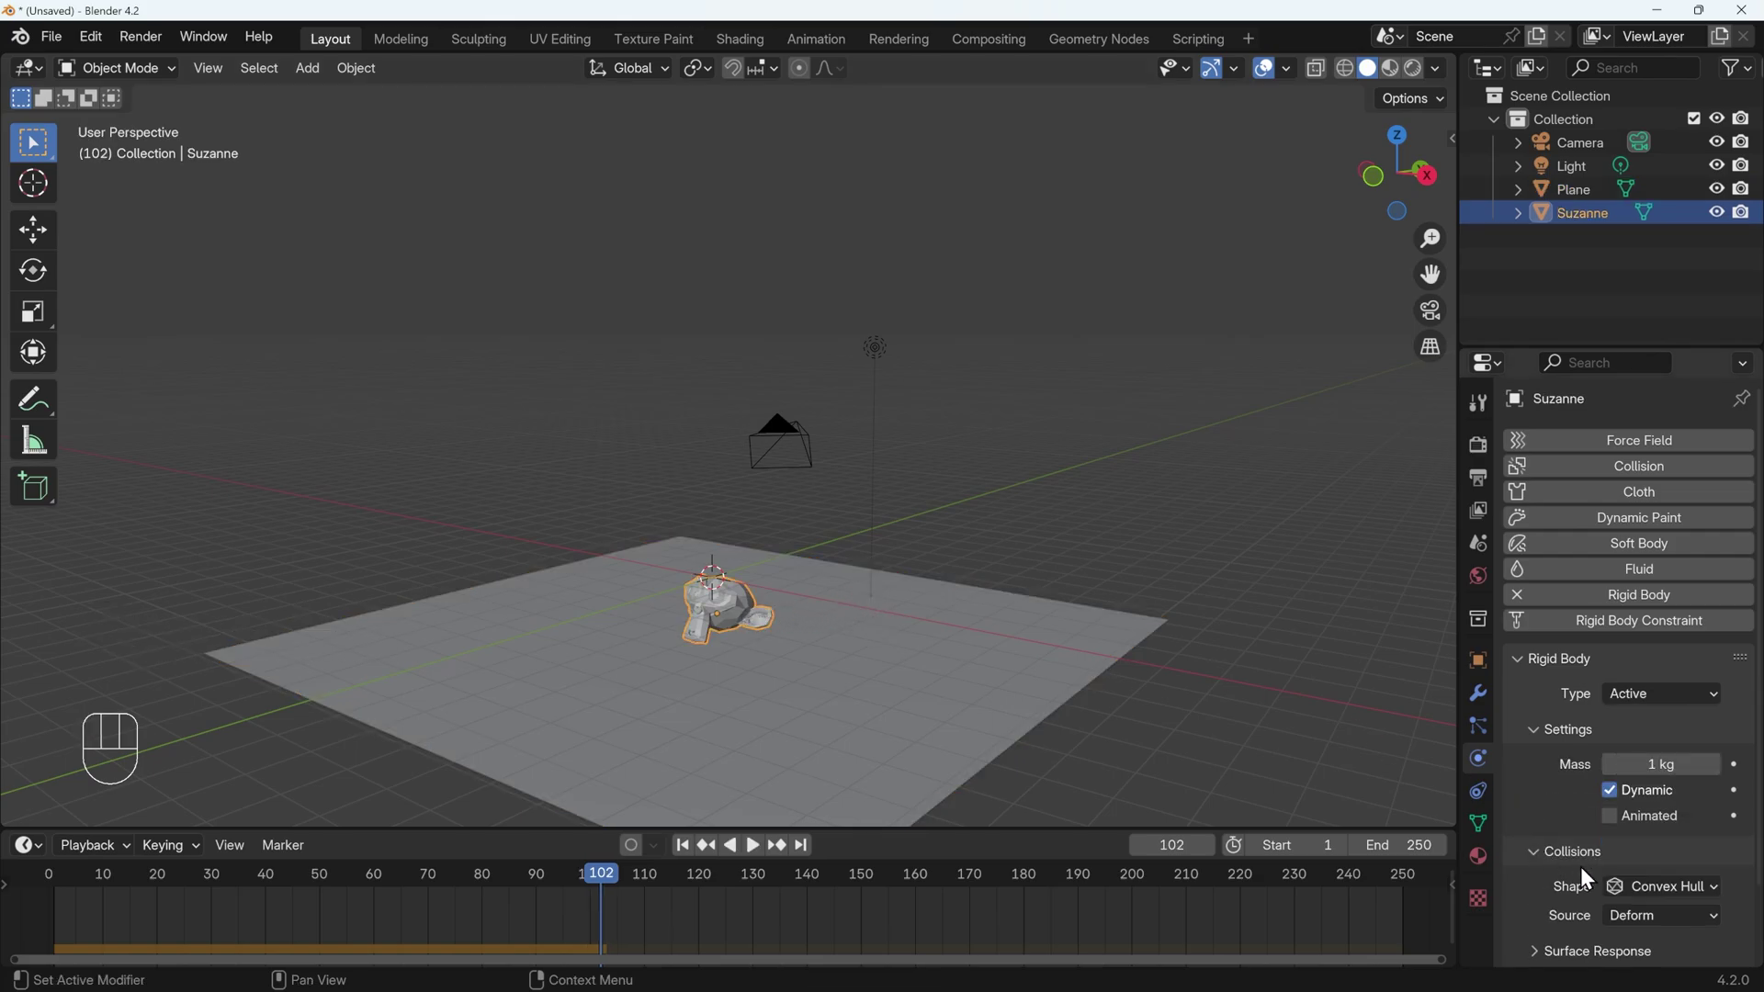
scroll(1723, 869, down, 3)
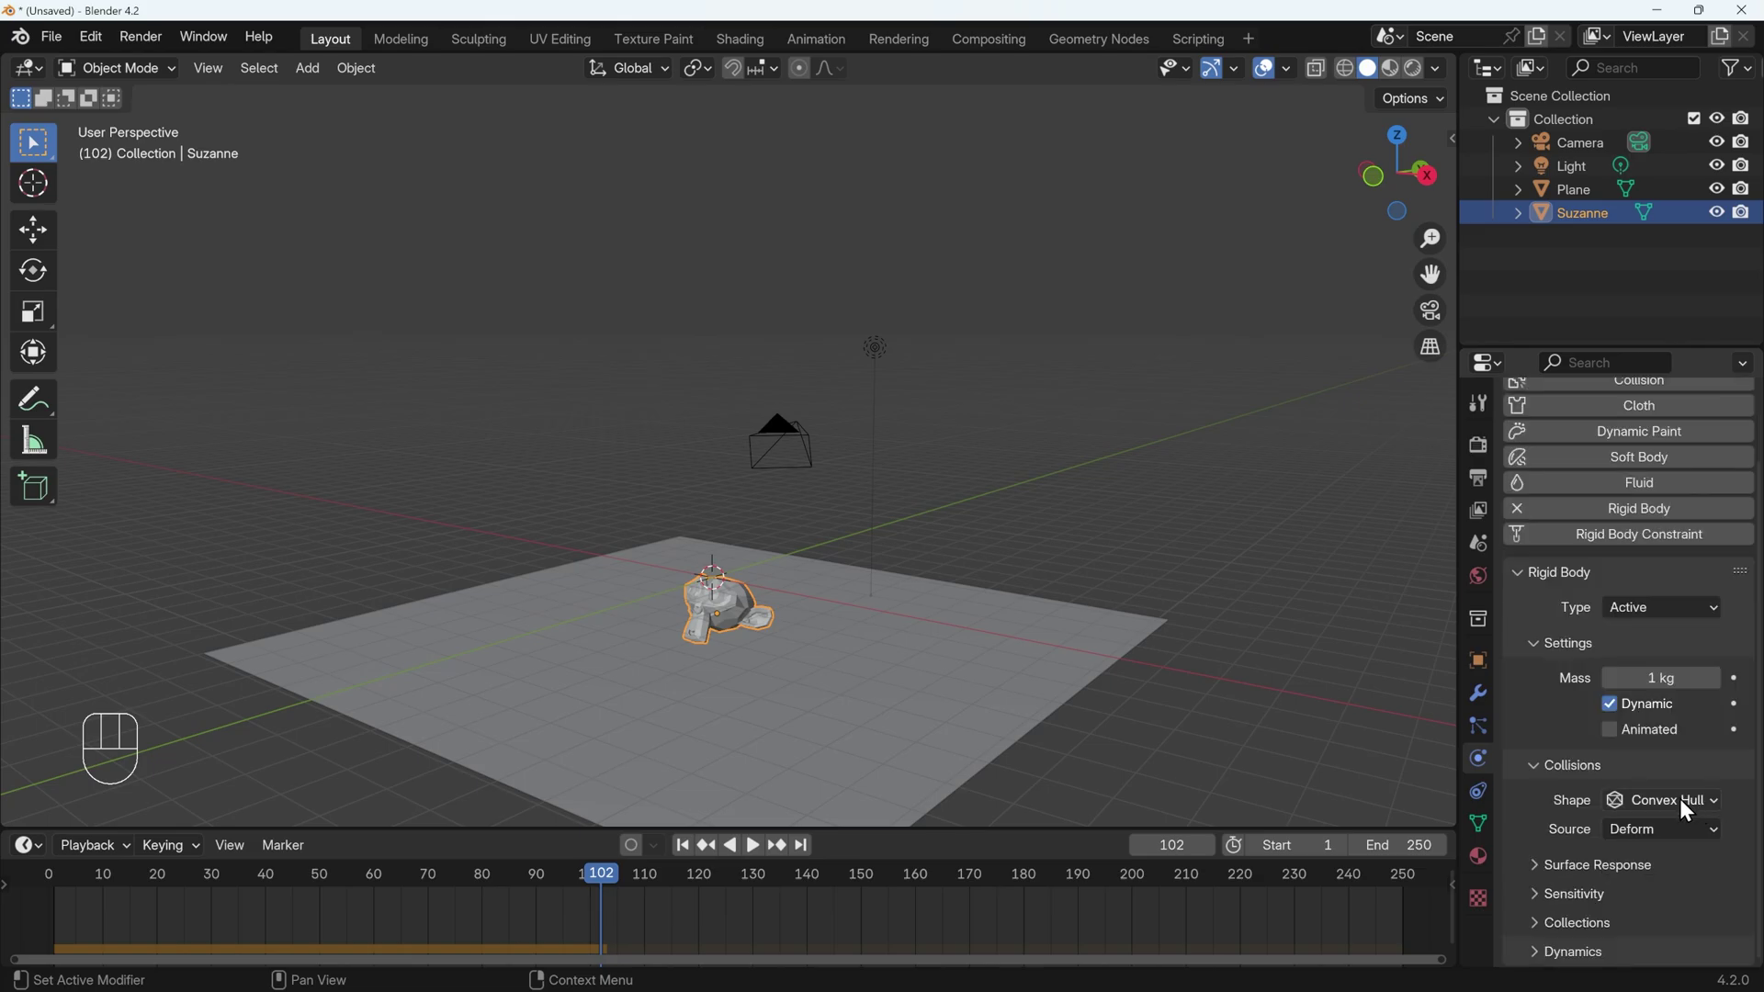
click(1678, 804)
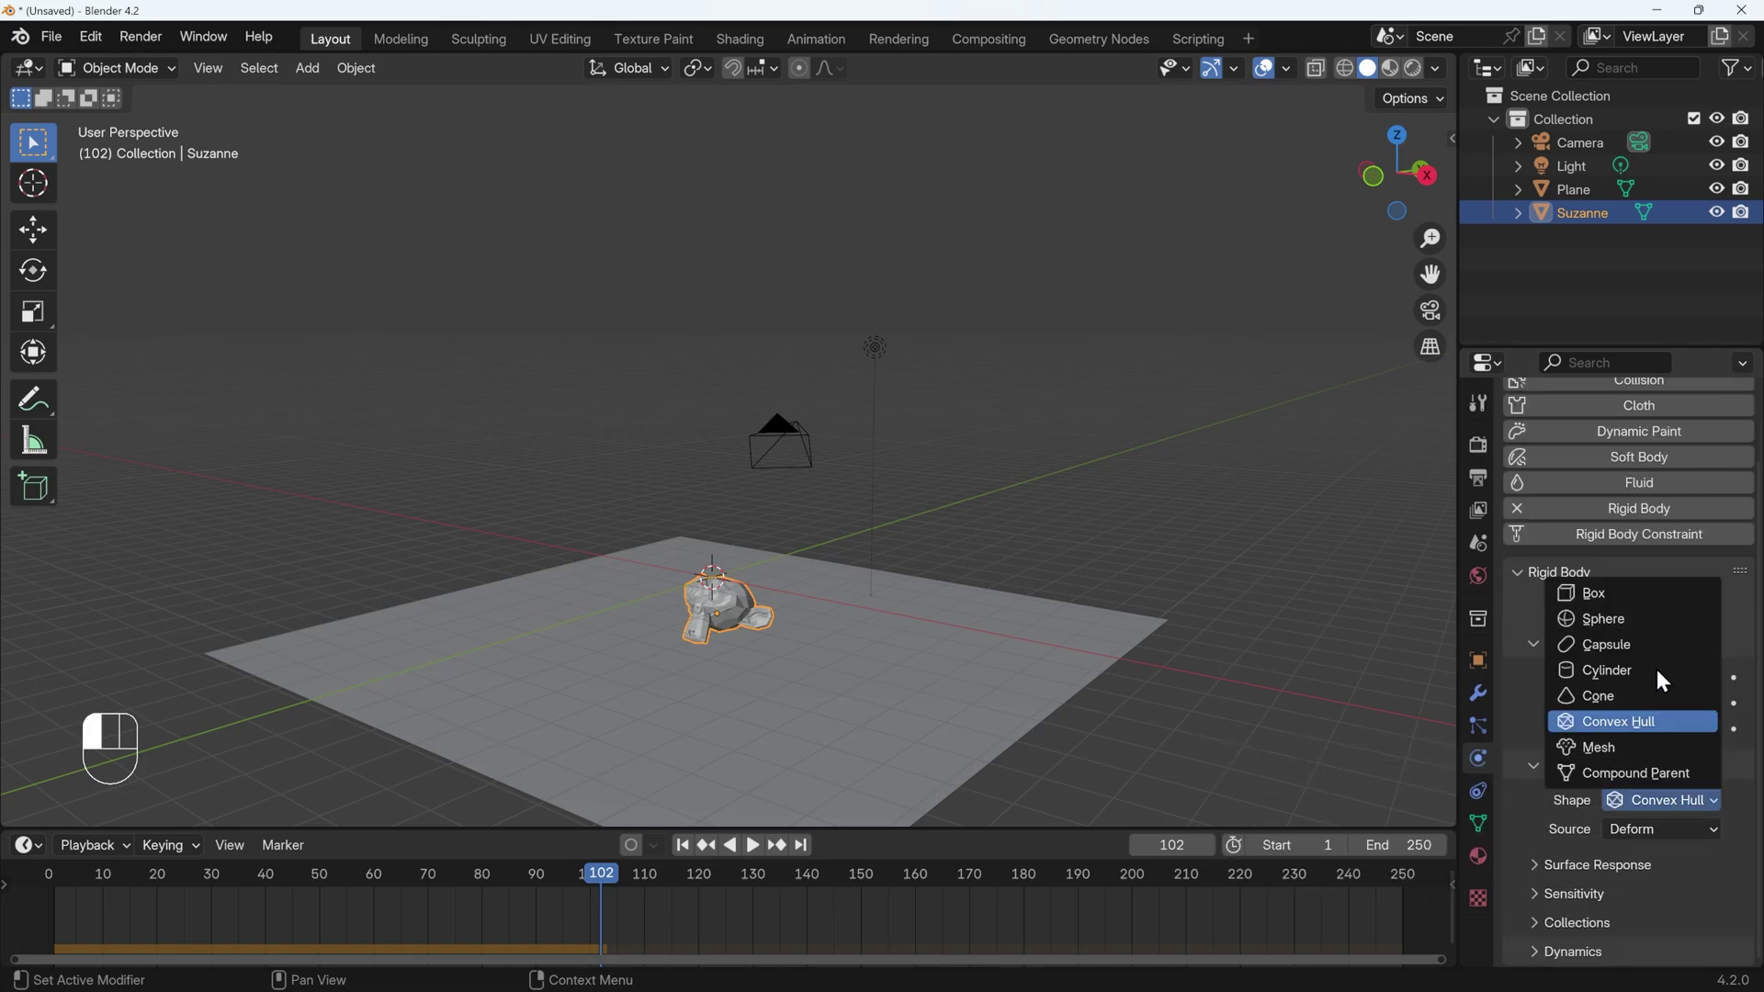
click(1602, 593)
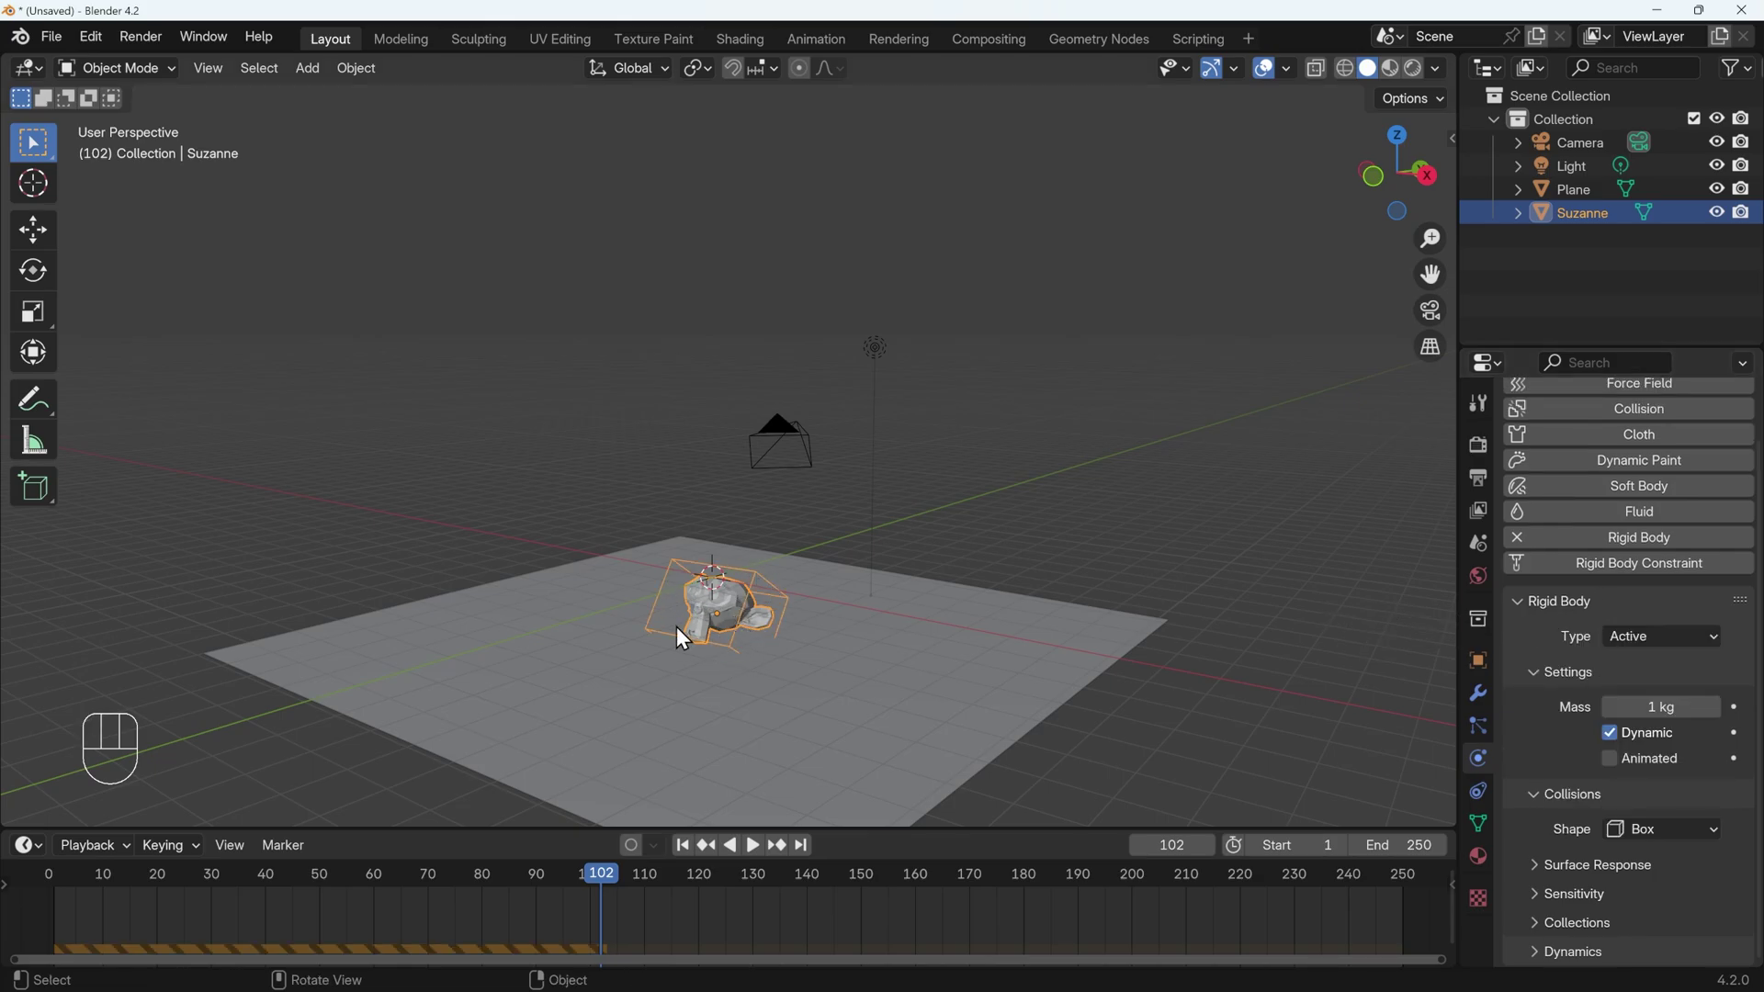
drag(57, 869, 41, 882)
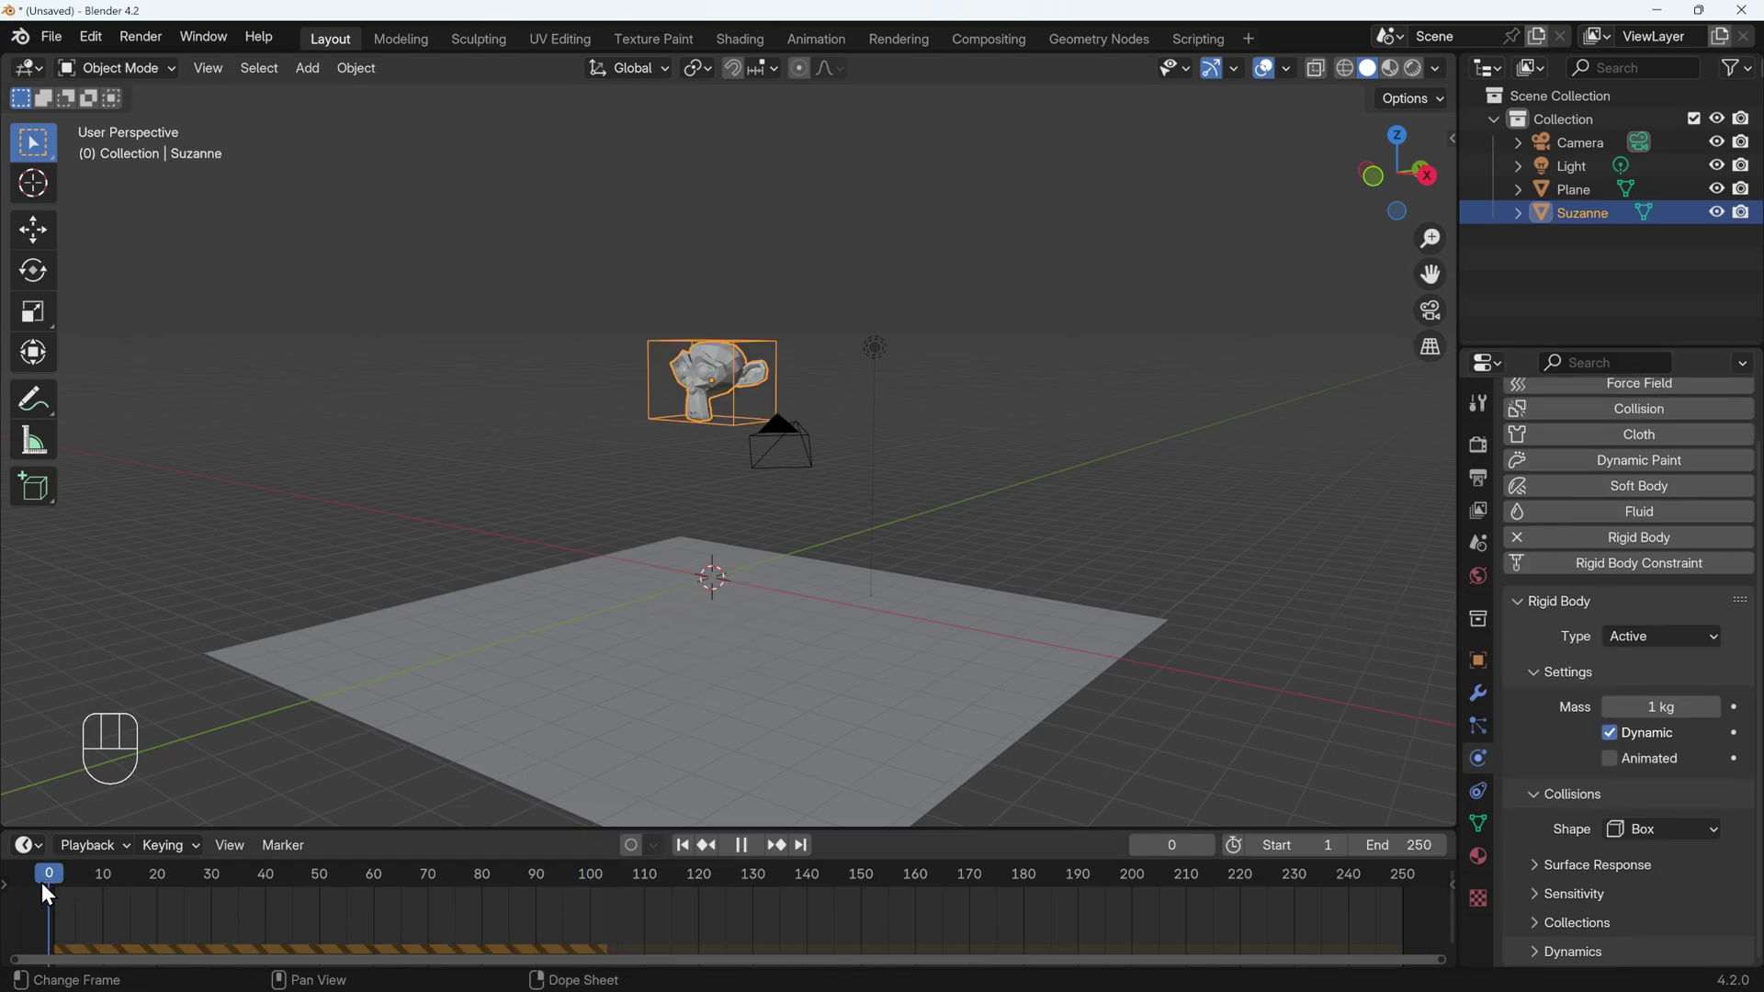
key(space)
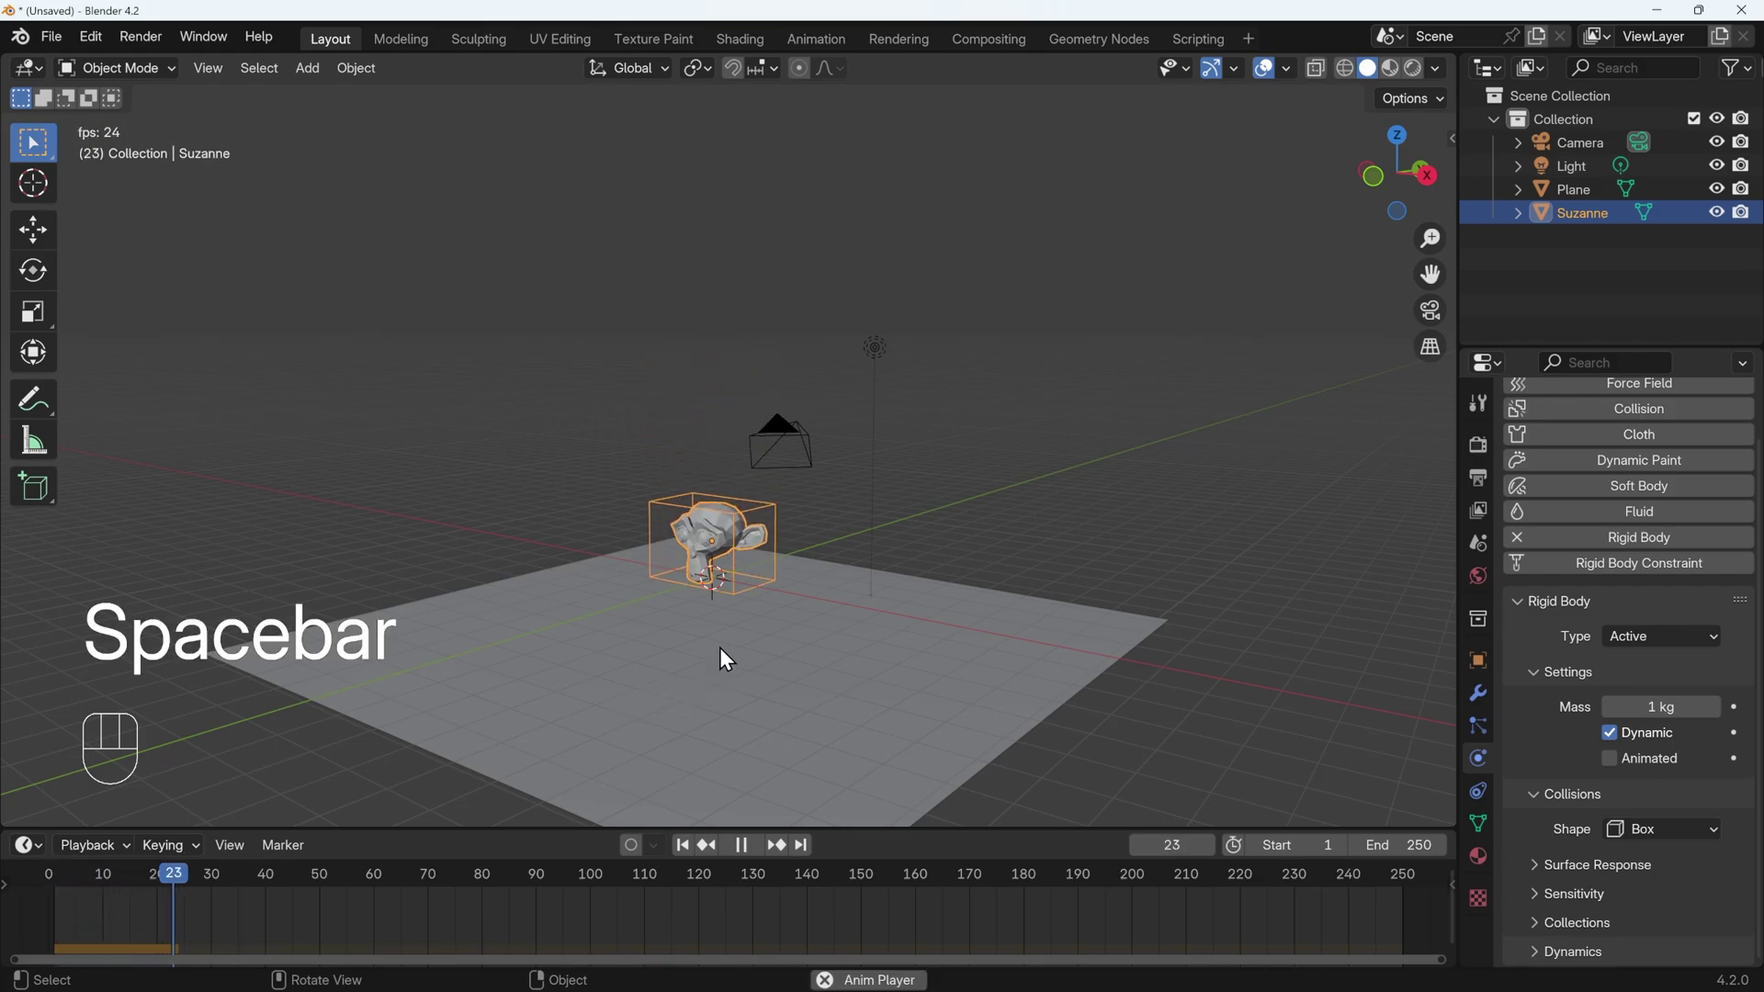
key(space)
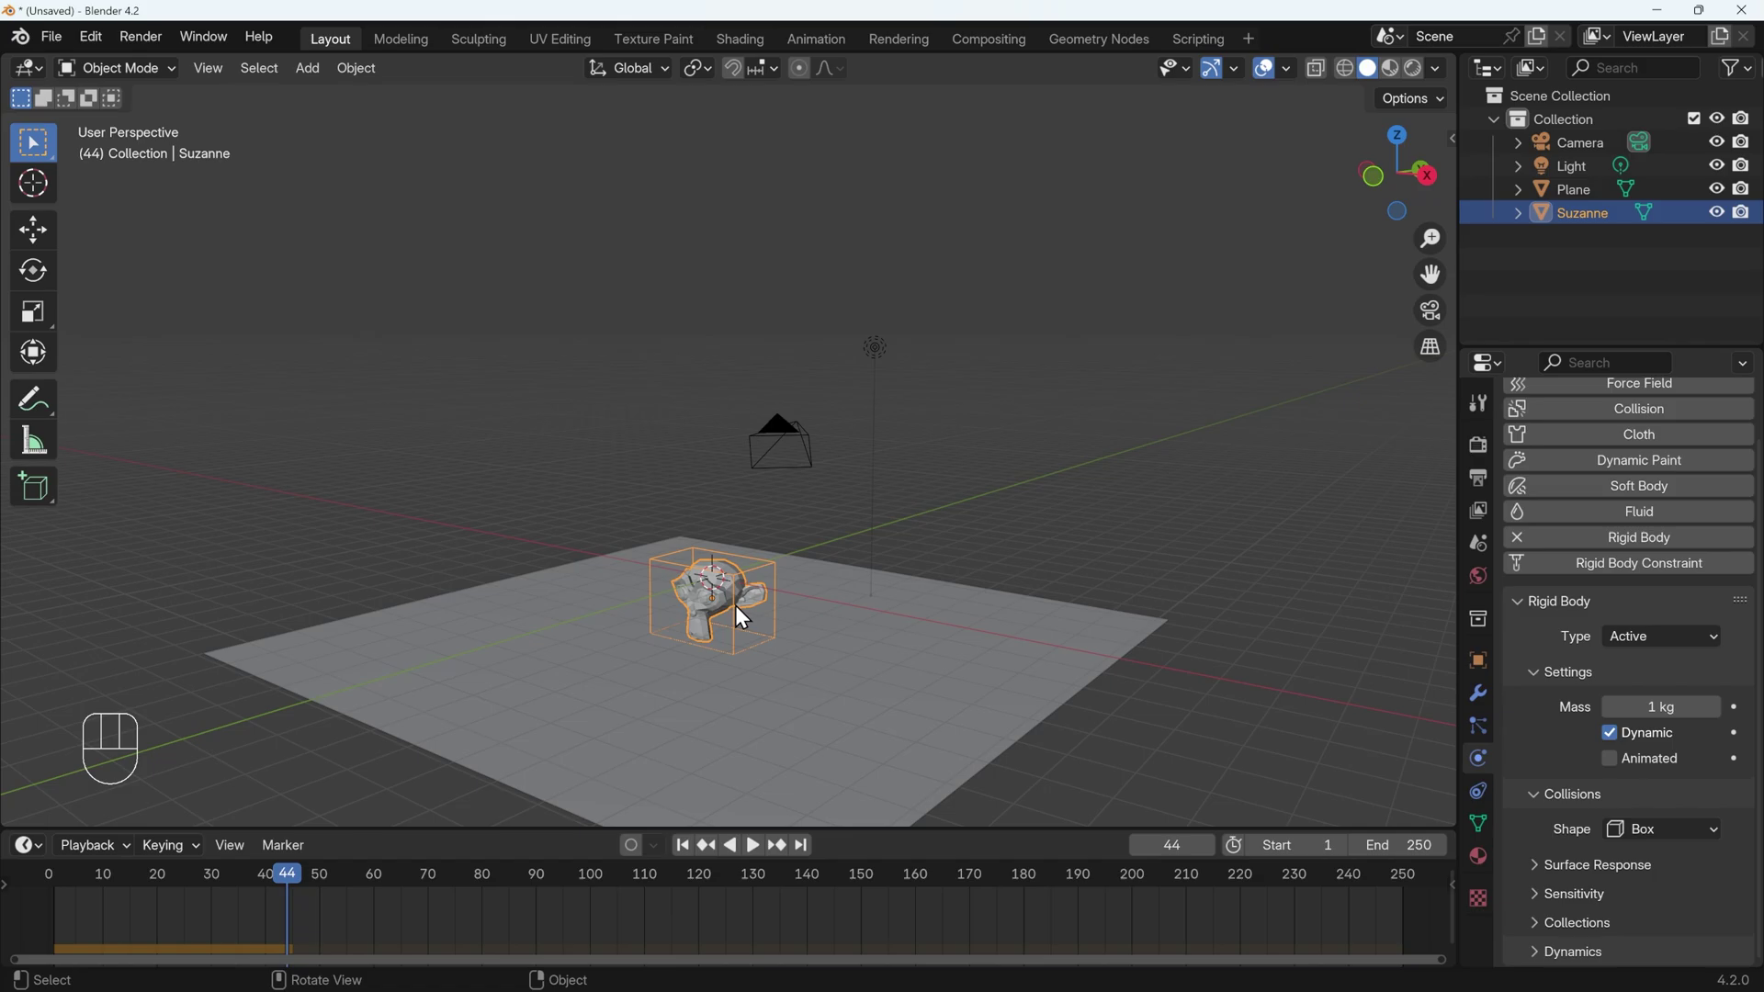
Set the monkey's collision shape to Cone, play the simulation from frame 0, and return to the start
click(1663, 826)
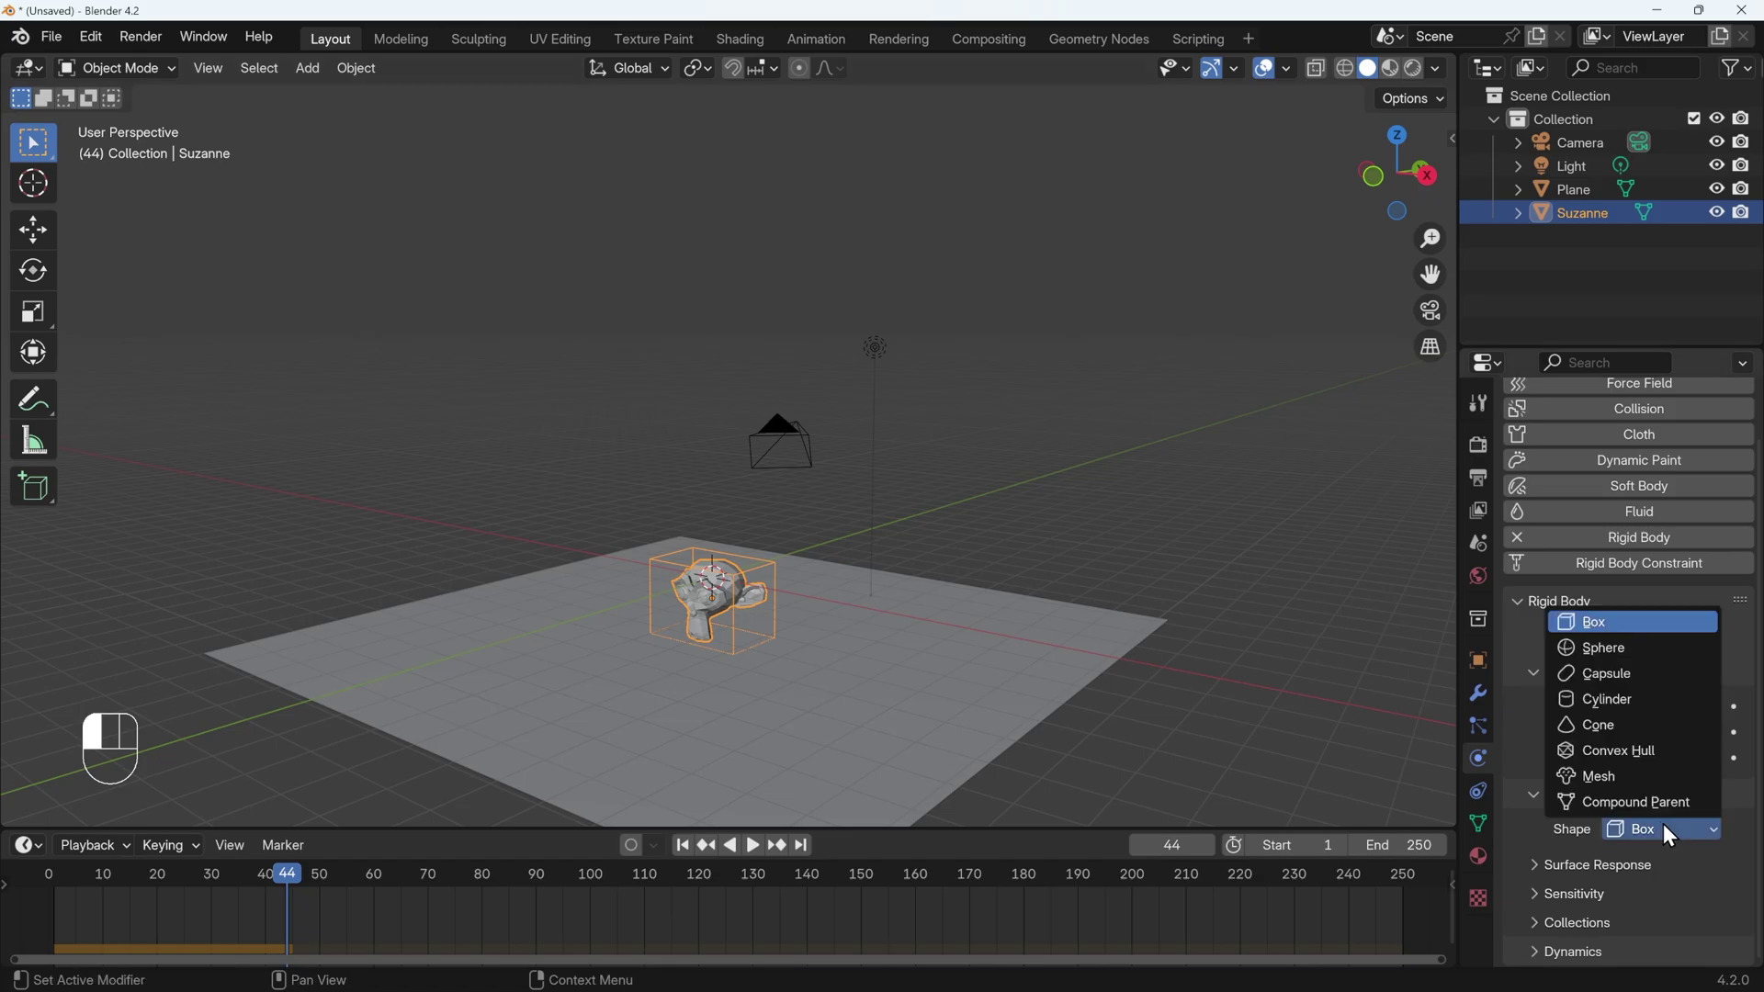
click(1636, 724)
click(37, 891)
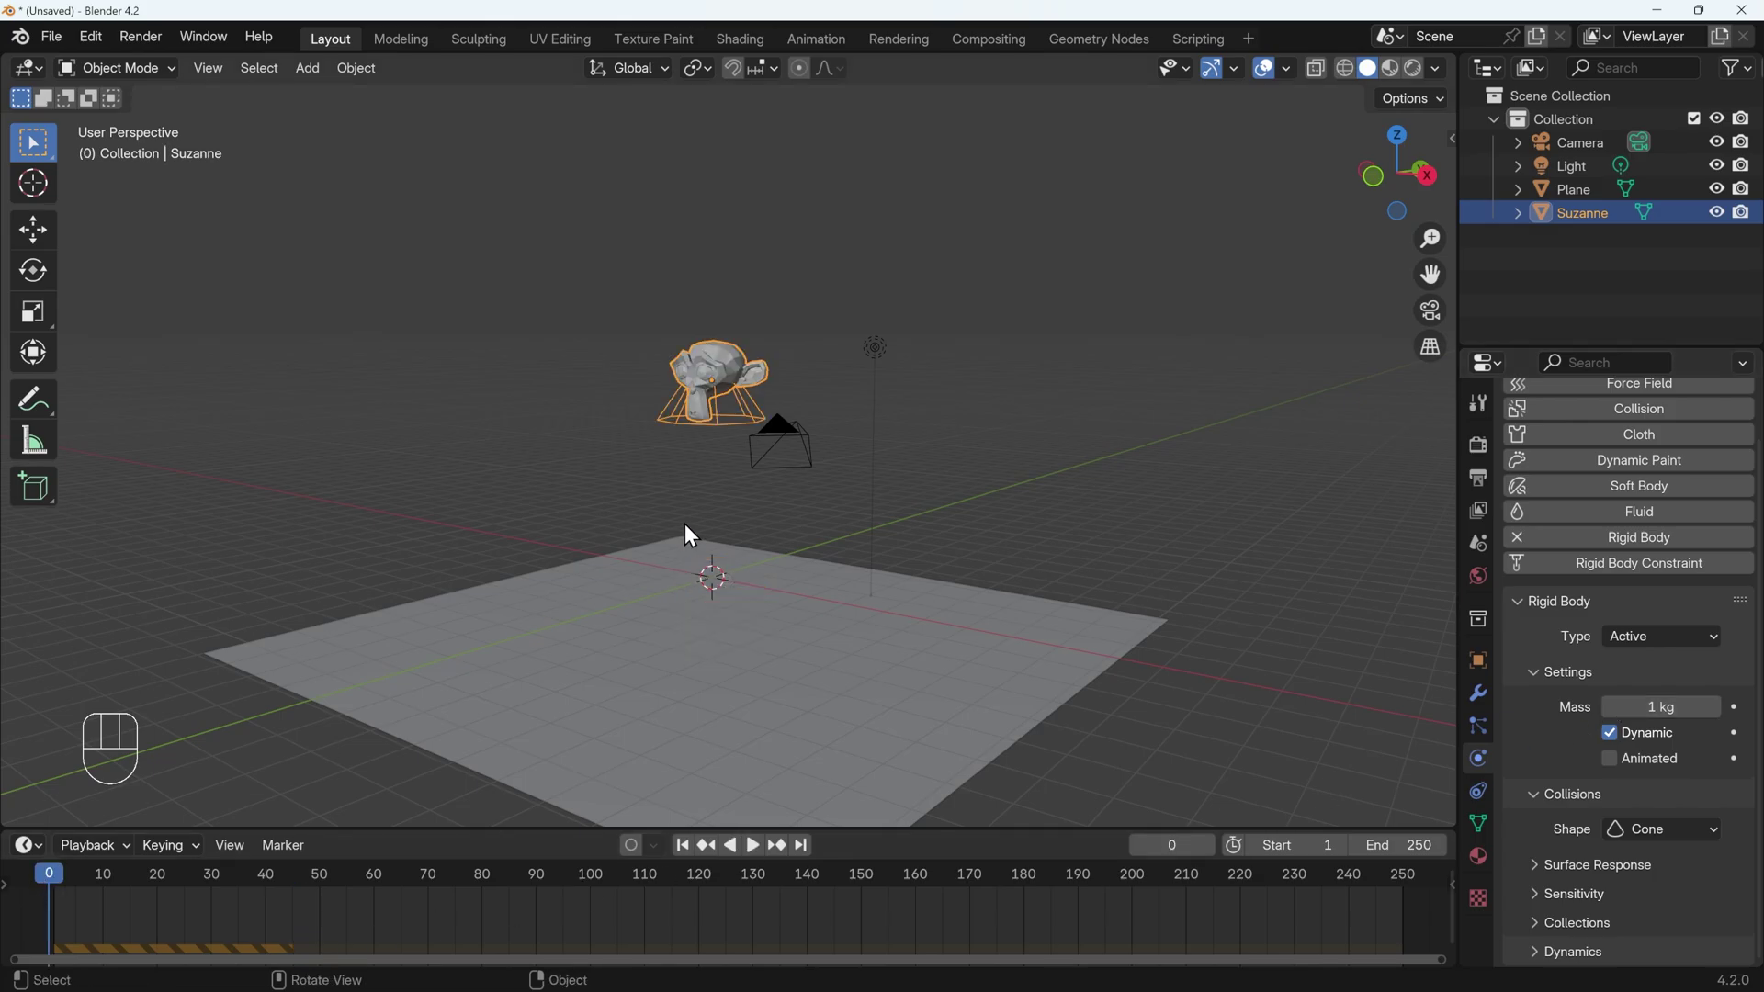
key(space)
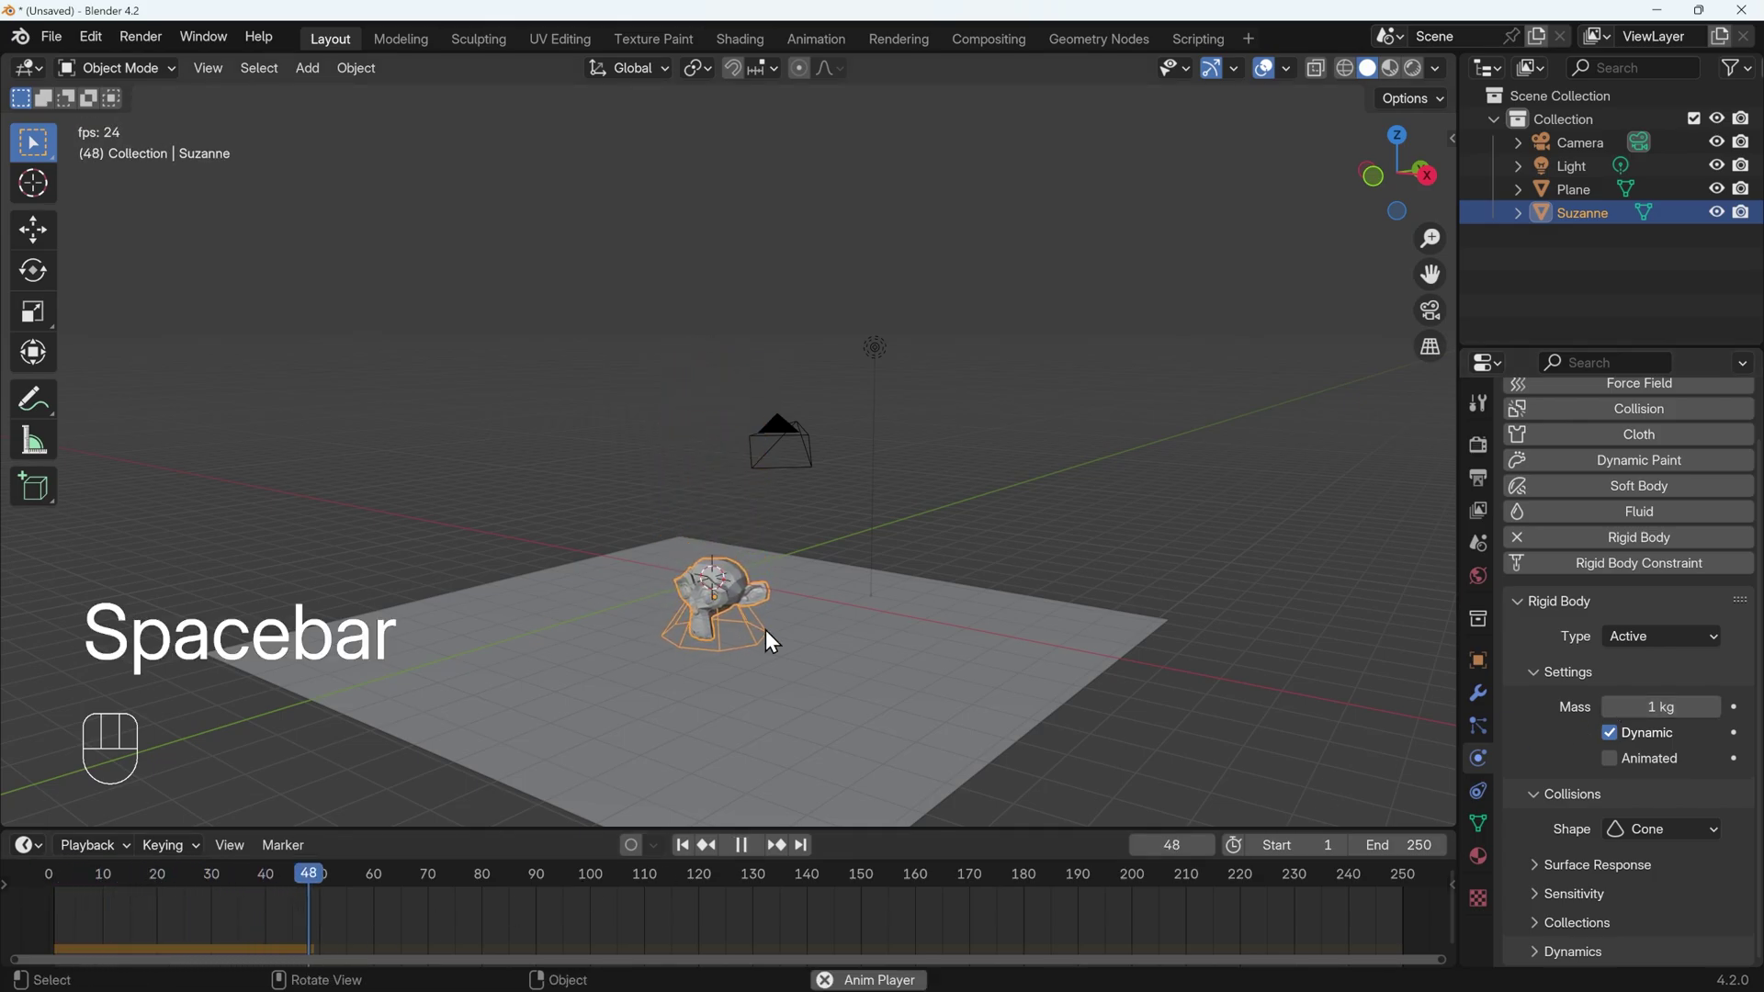
drag(229, 880, 165, 882)
key(Escape)
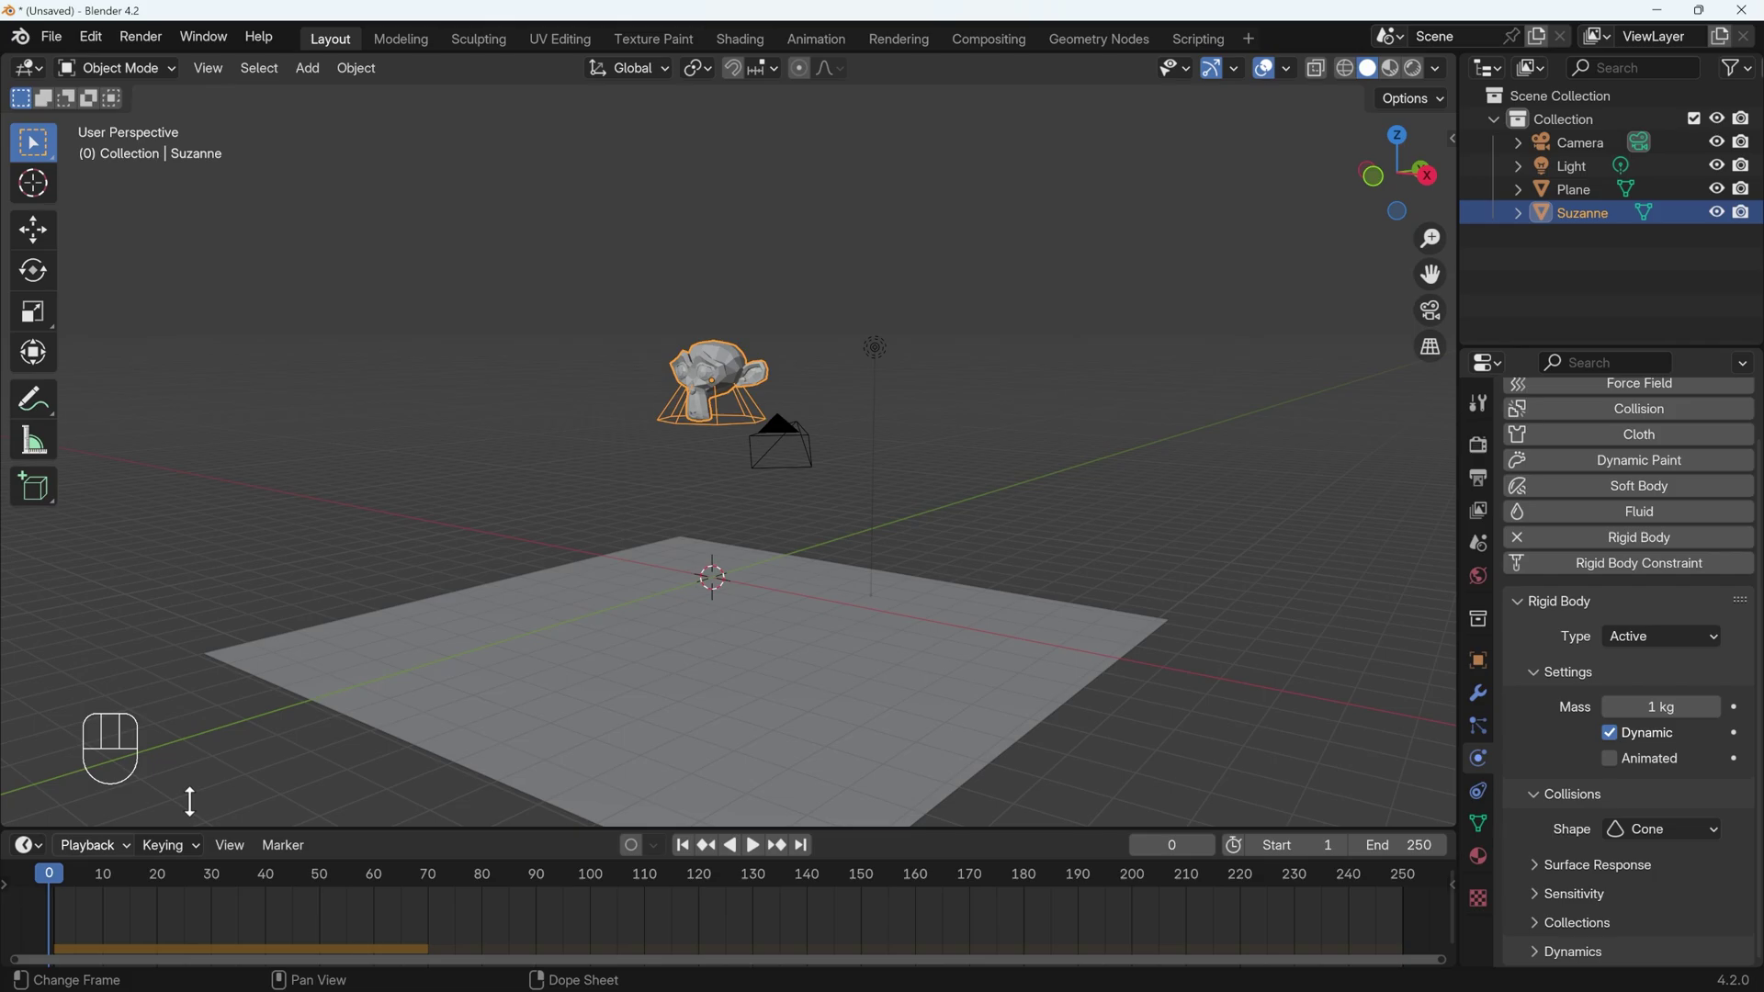
Rotate the monkey about 19° in a side-angled view and play the simulation with the tilted monkey
middle_drag(713, 578, 752, 559)
key(r)
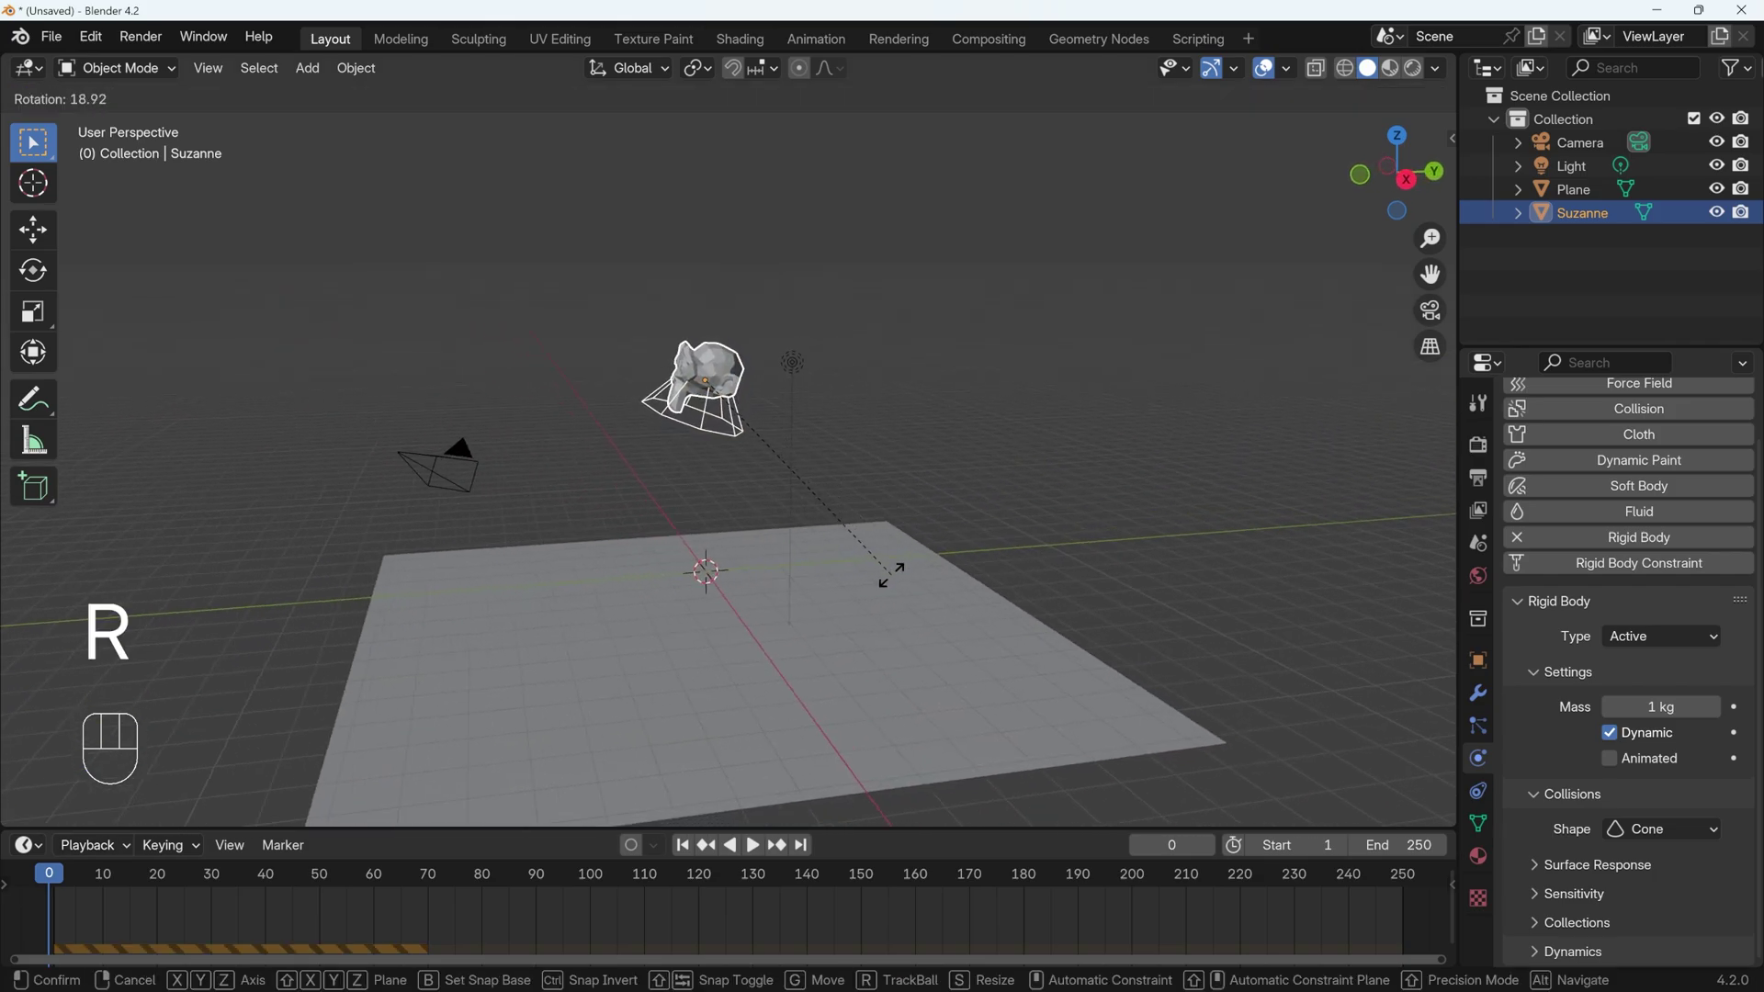
click(885, 571)
key(space)
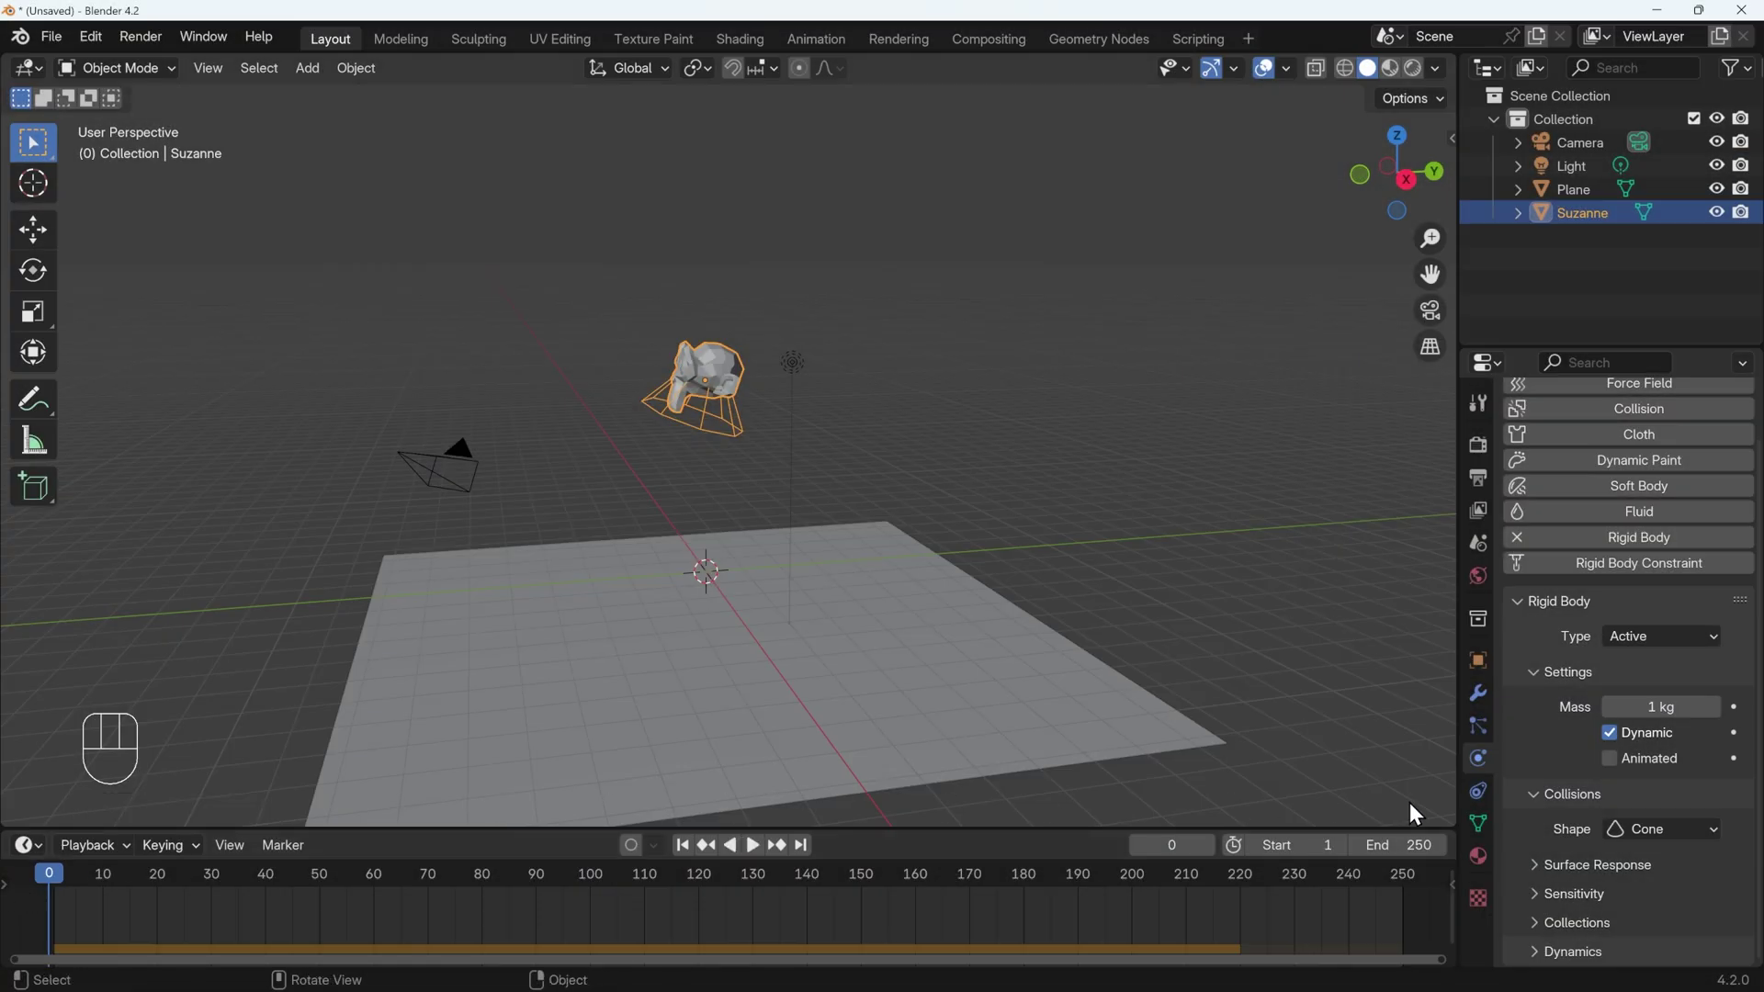
Set the monkey's collision shape to Convex Hull and look over the Mesh option among the shapes
click(1649, 838)
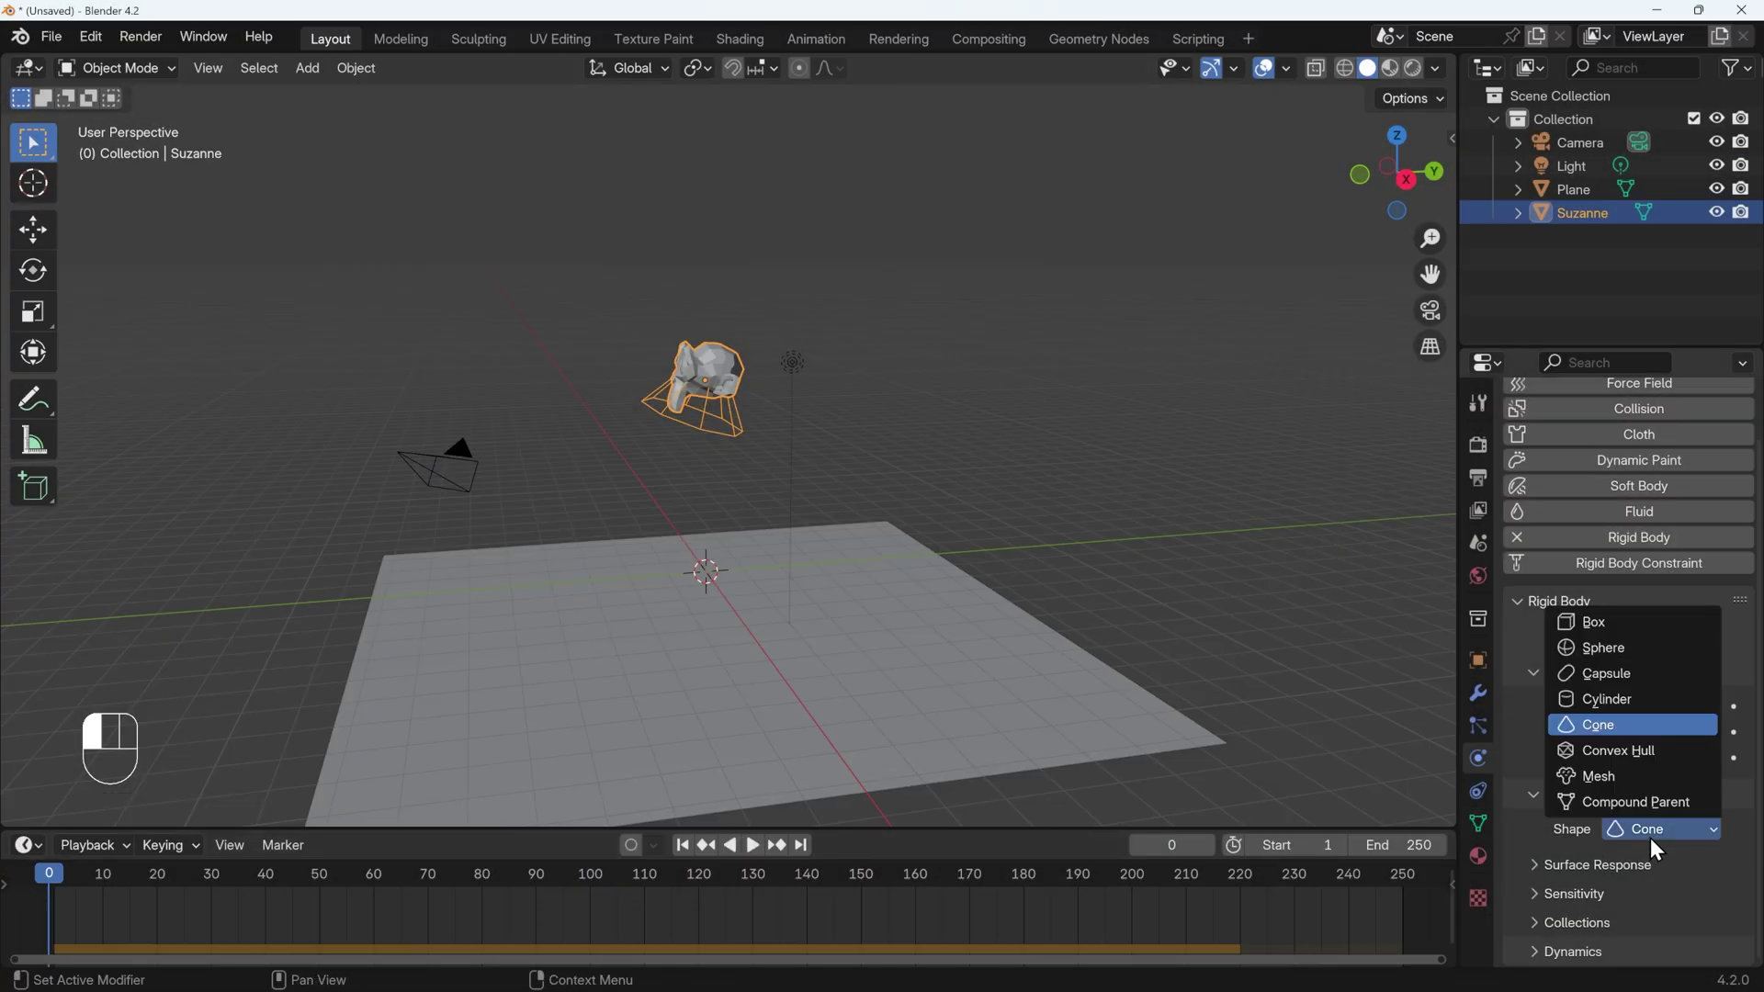
click(1652, 752)
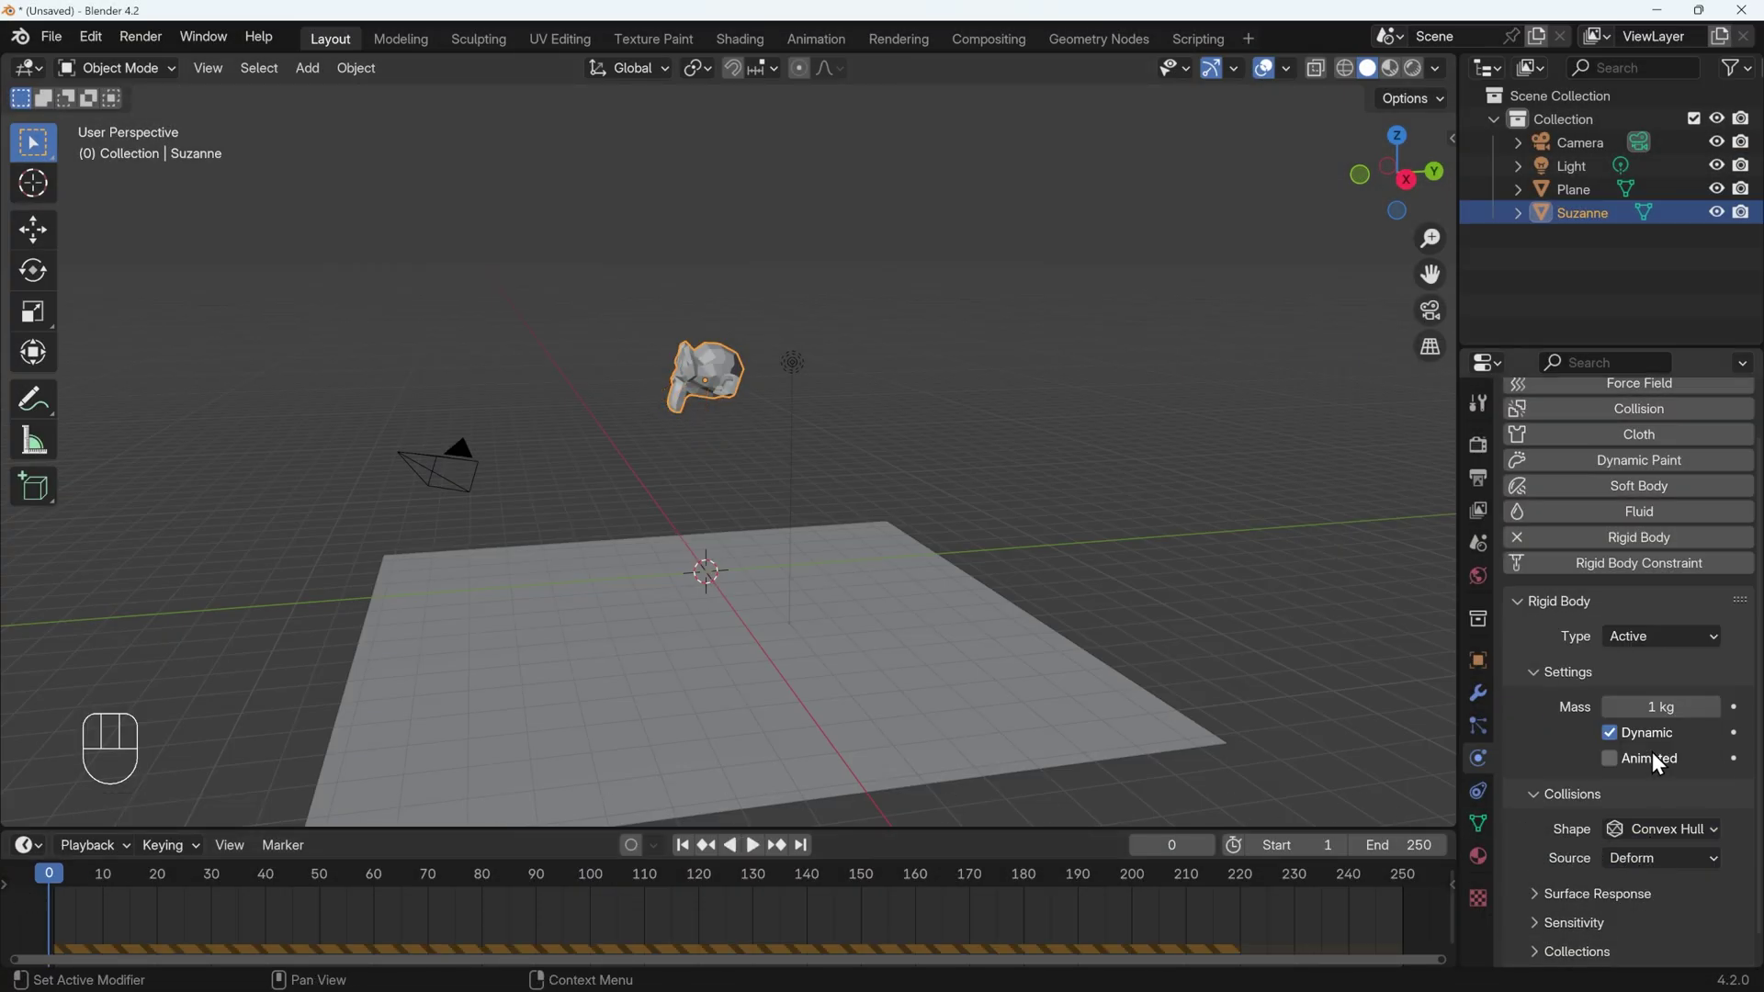
click(1676, 830)
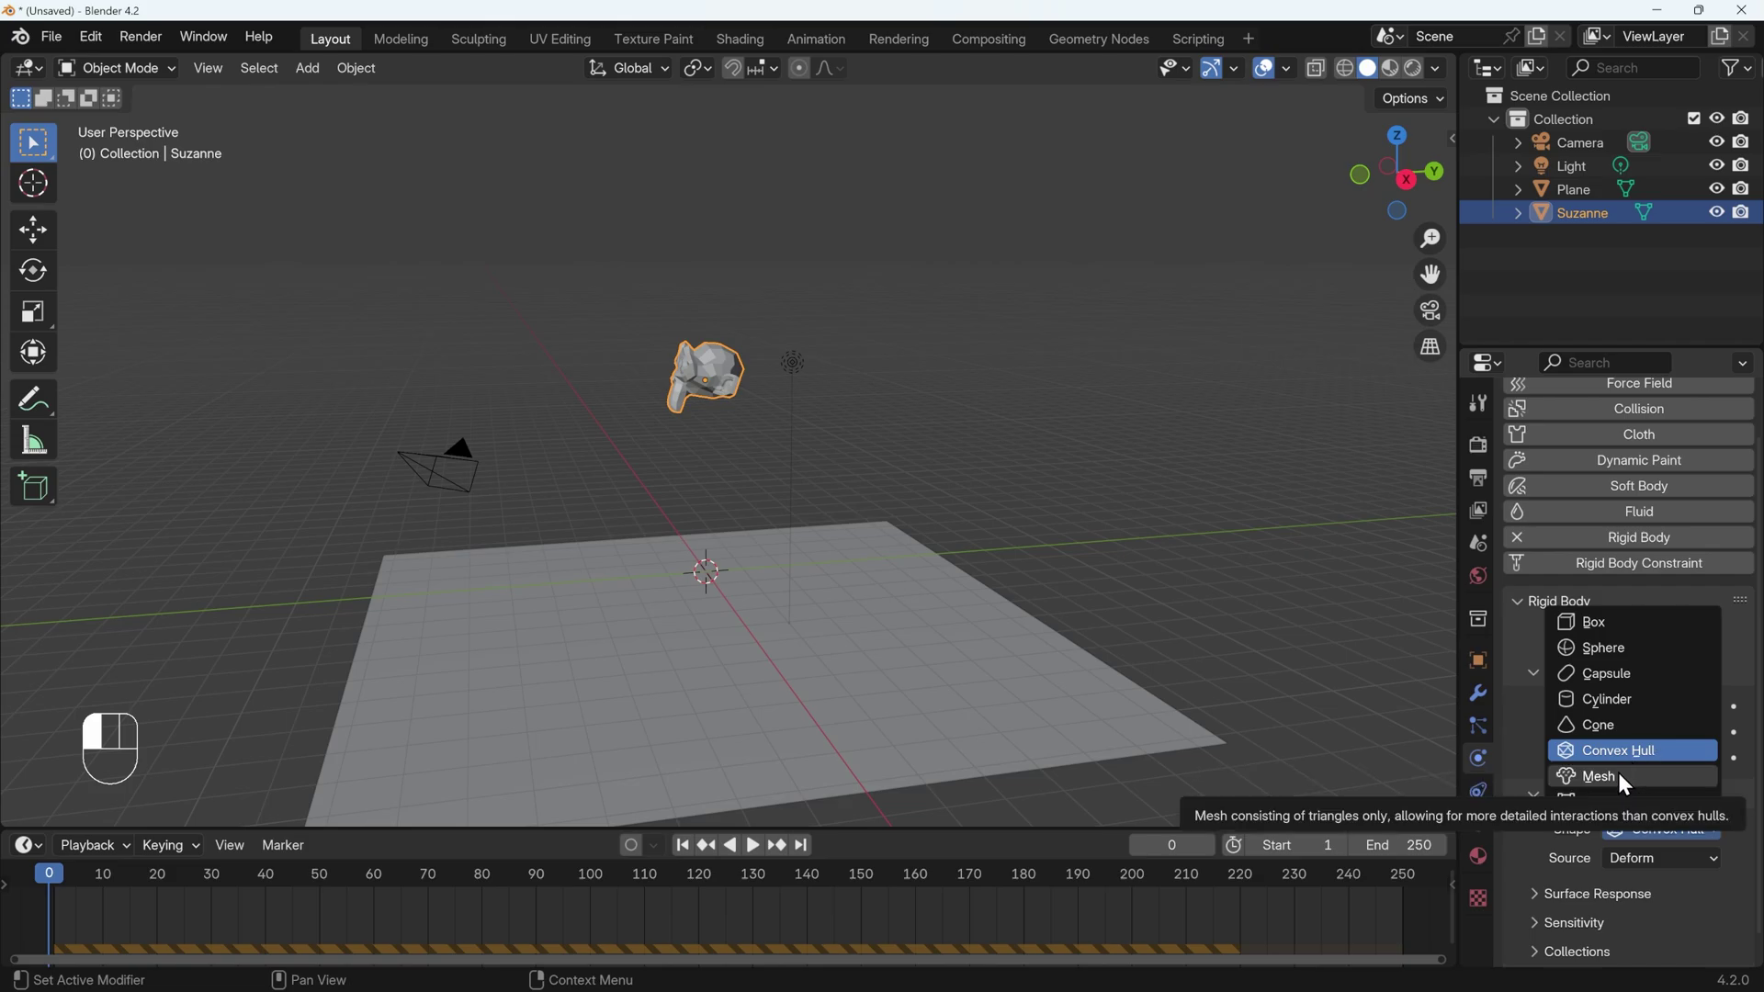
Duplicate the monkey twice, placing one copy on each side of the original above the plane
middle_drag(687, 437, 780, 410)
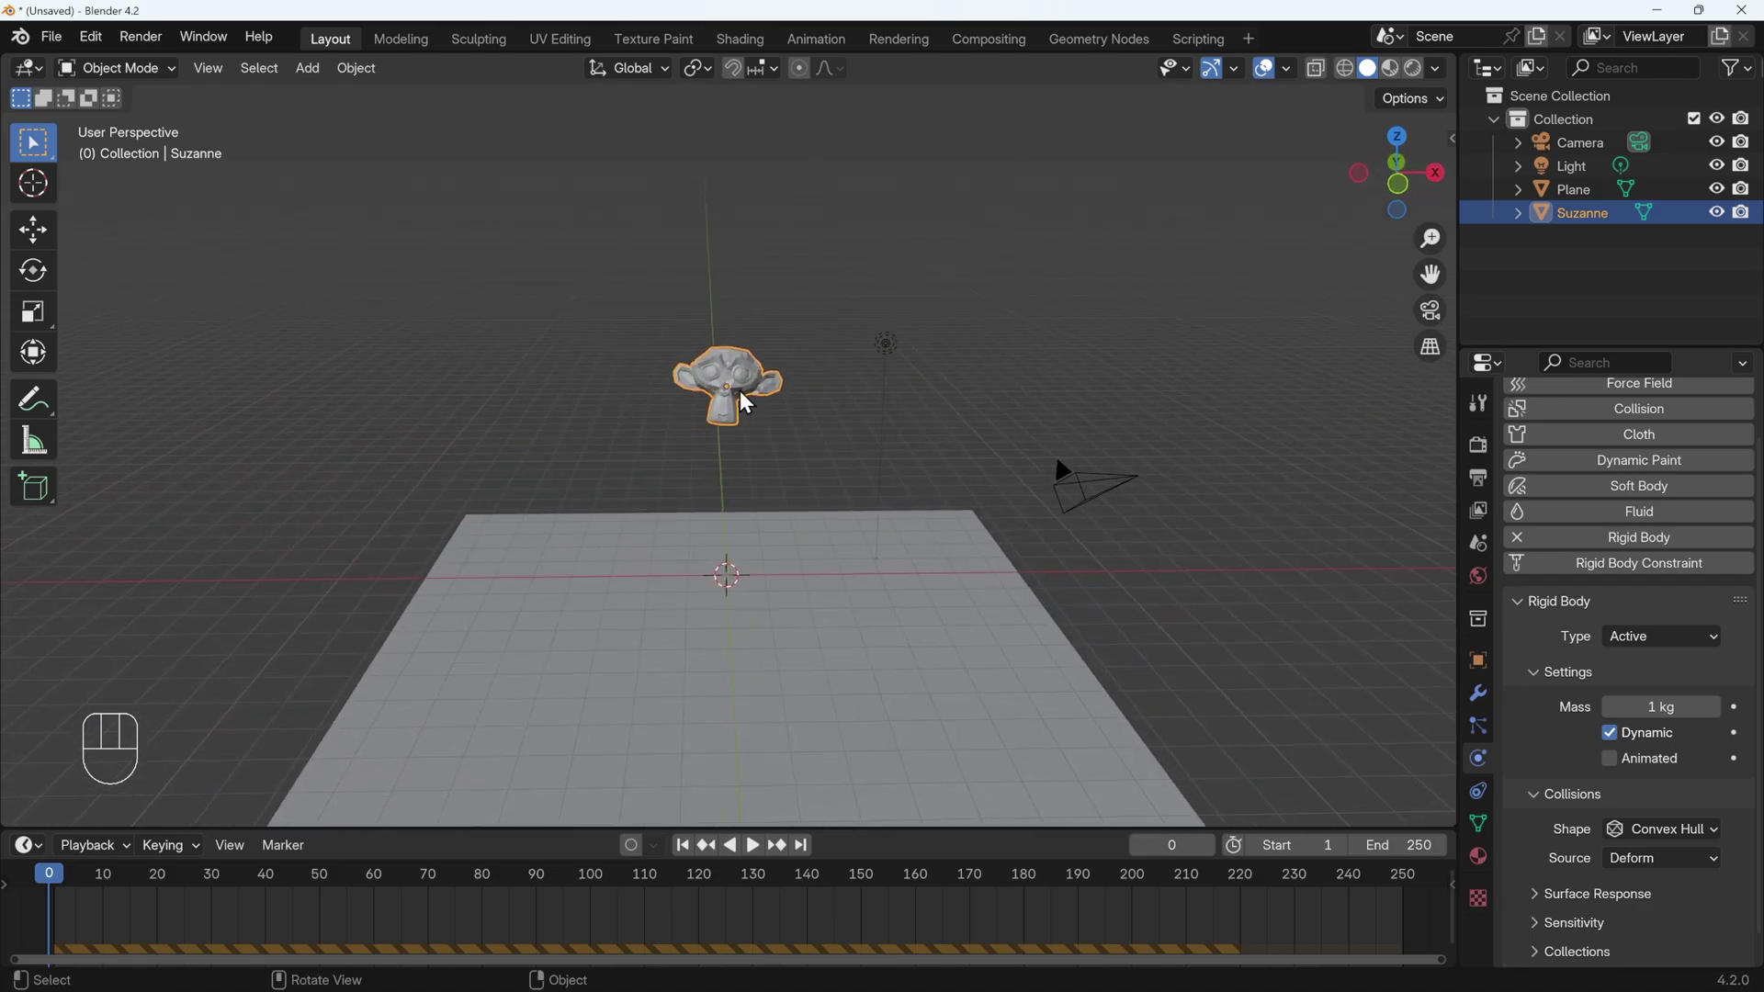
key(shift+d)
click(620, 395)
key(shift+d)
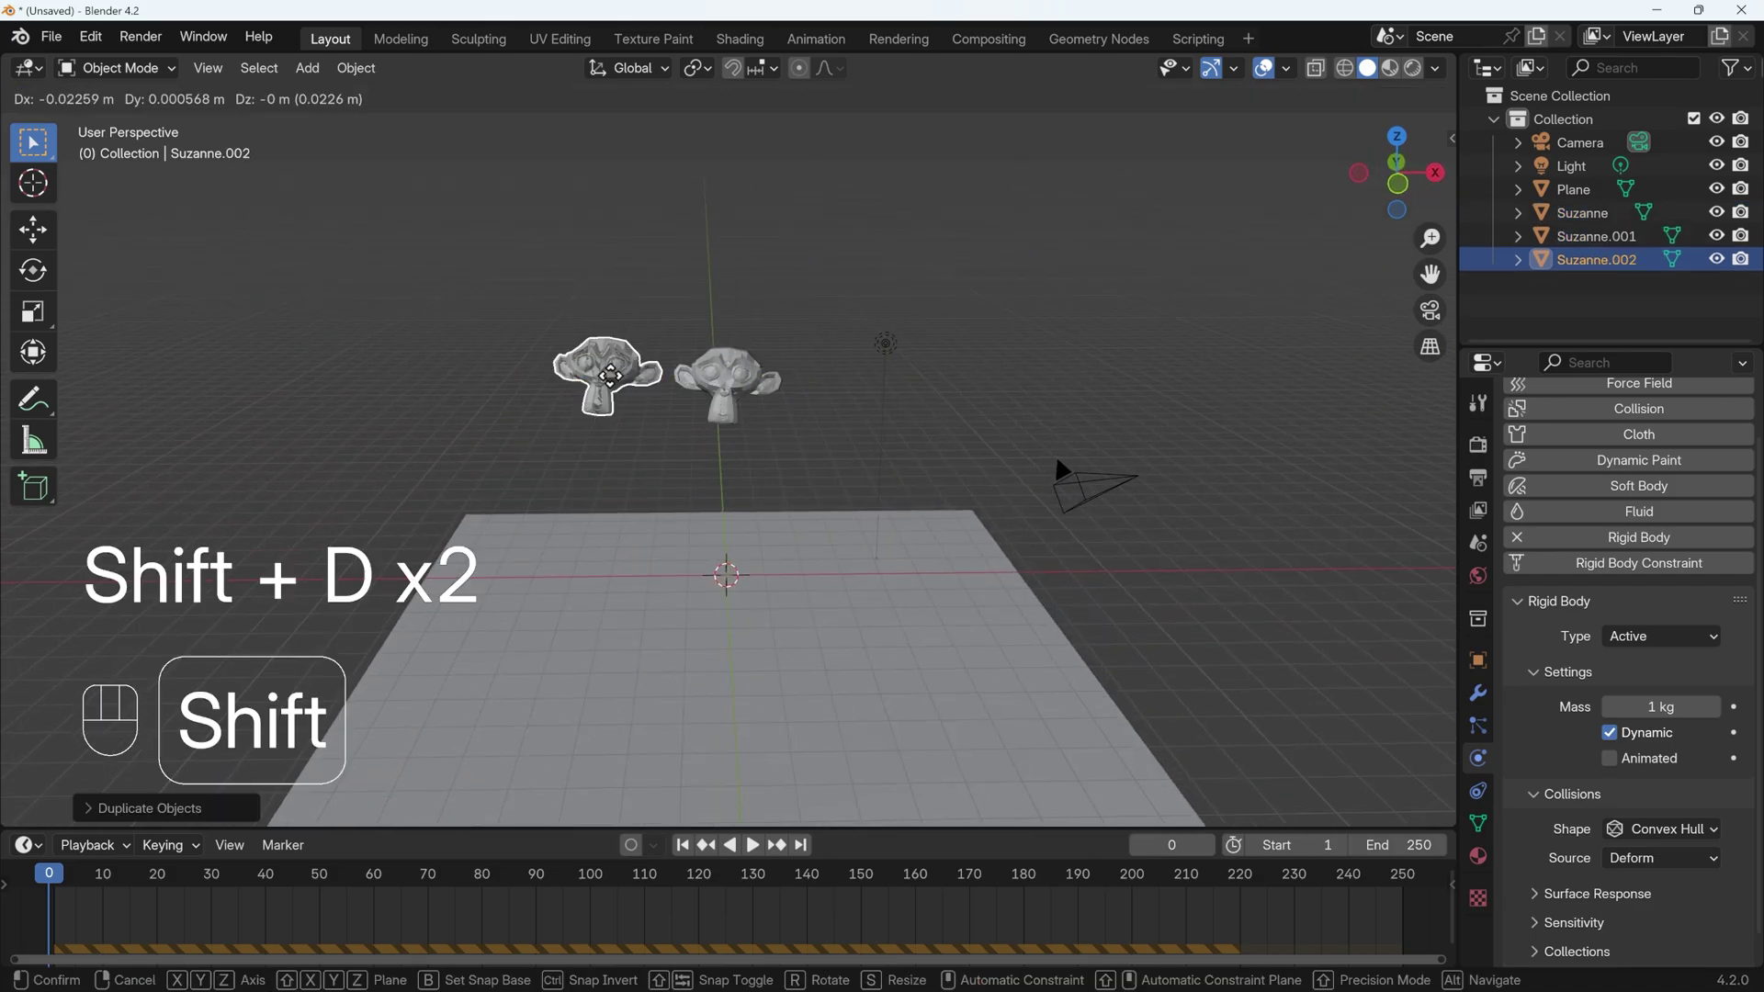
click(824, 348)
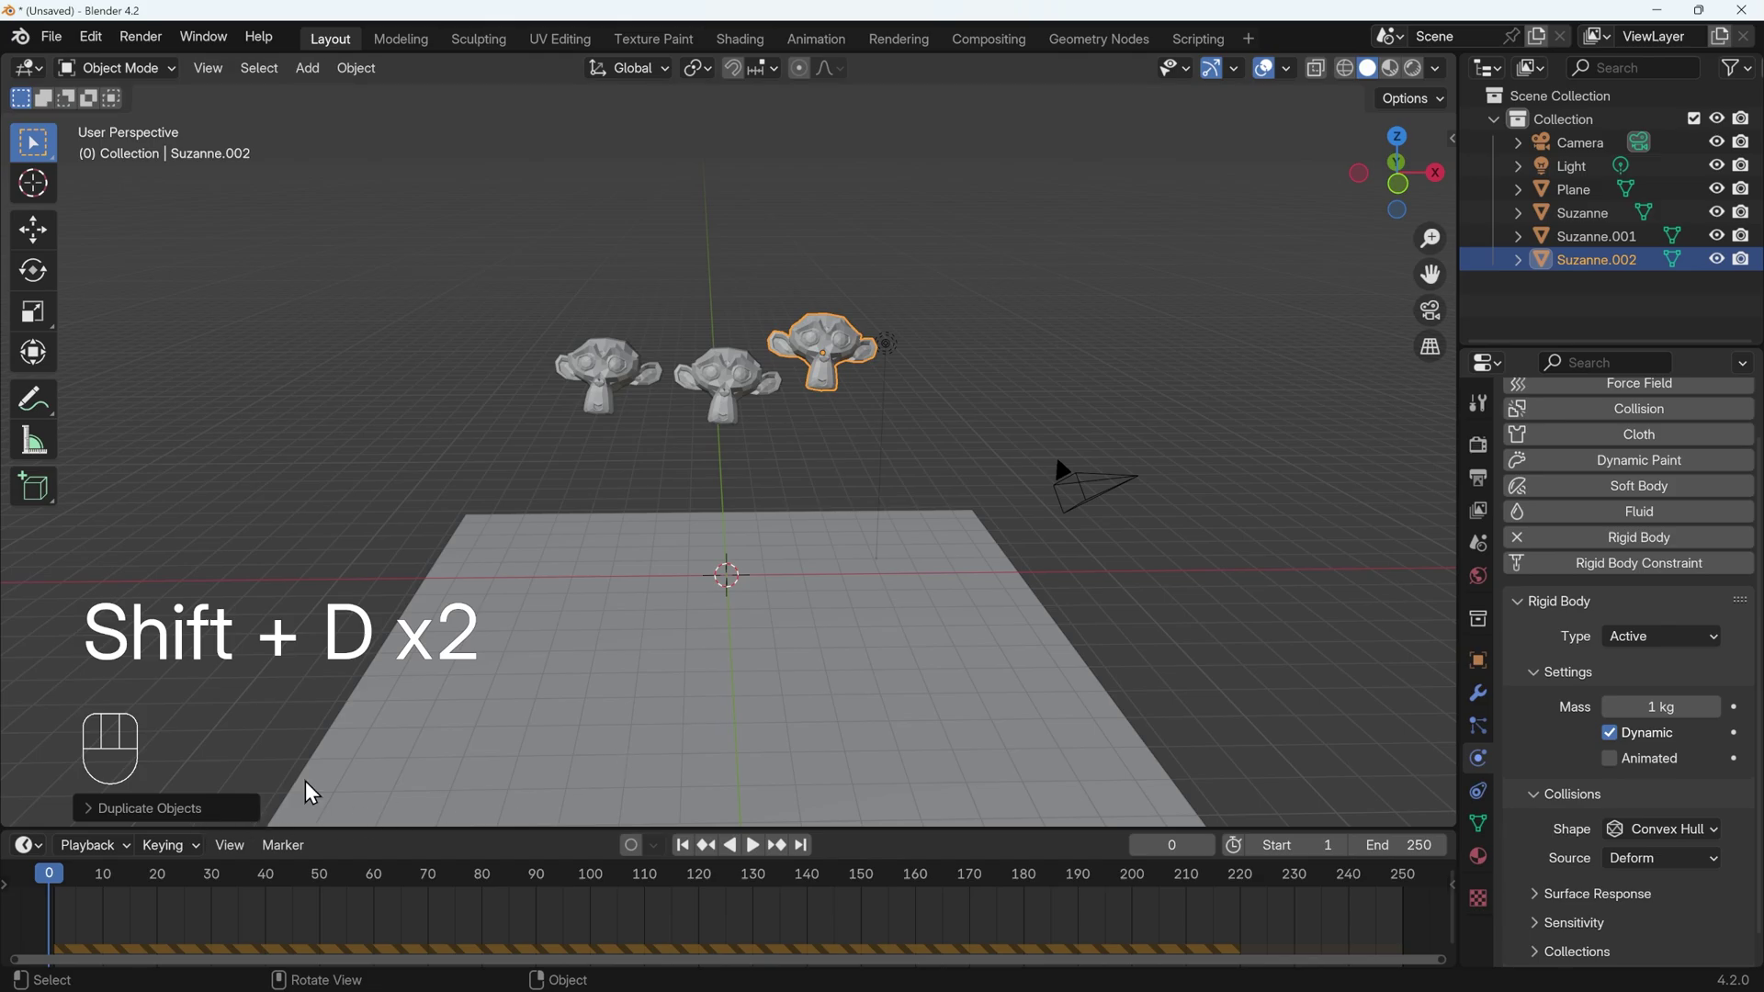
Play the simulation with the three monkeys and return the timeline to frame 0
key(space)
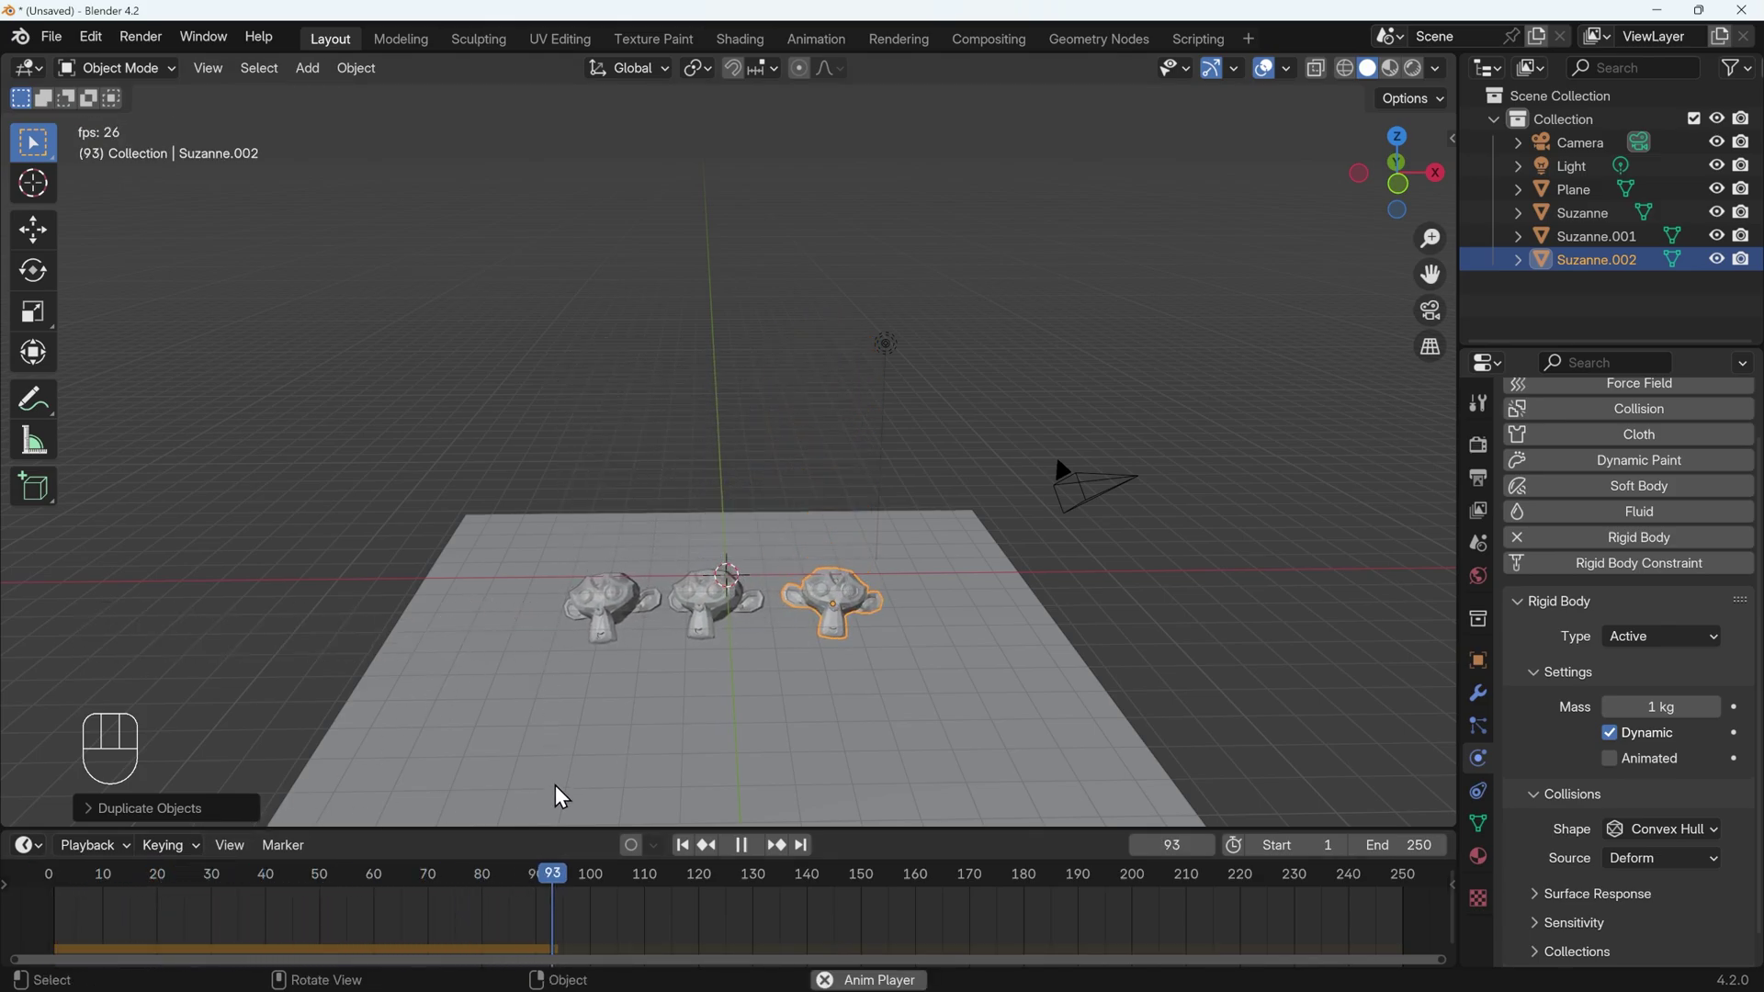
key(space)
drag(84, 885, 42, 898)
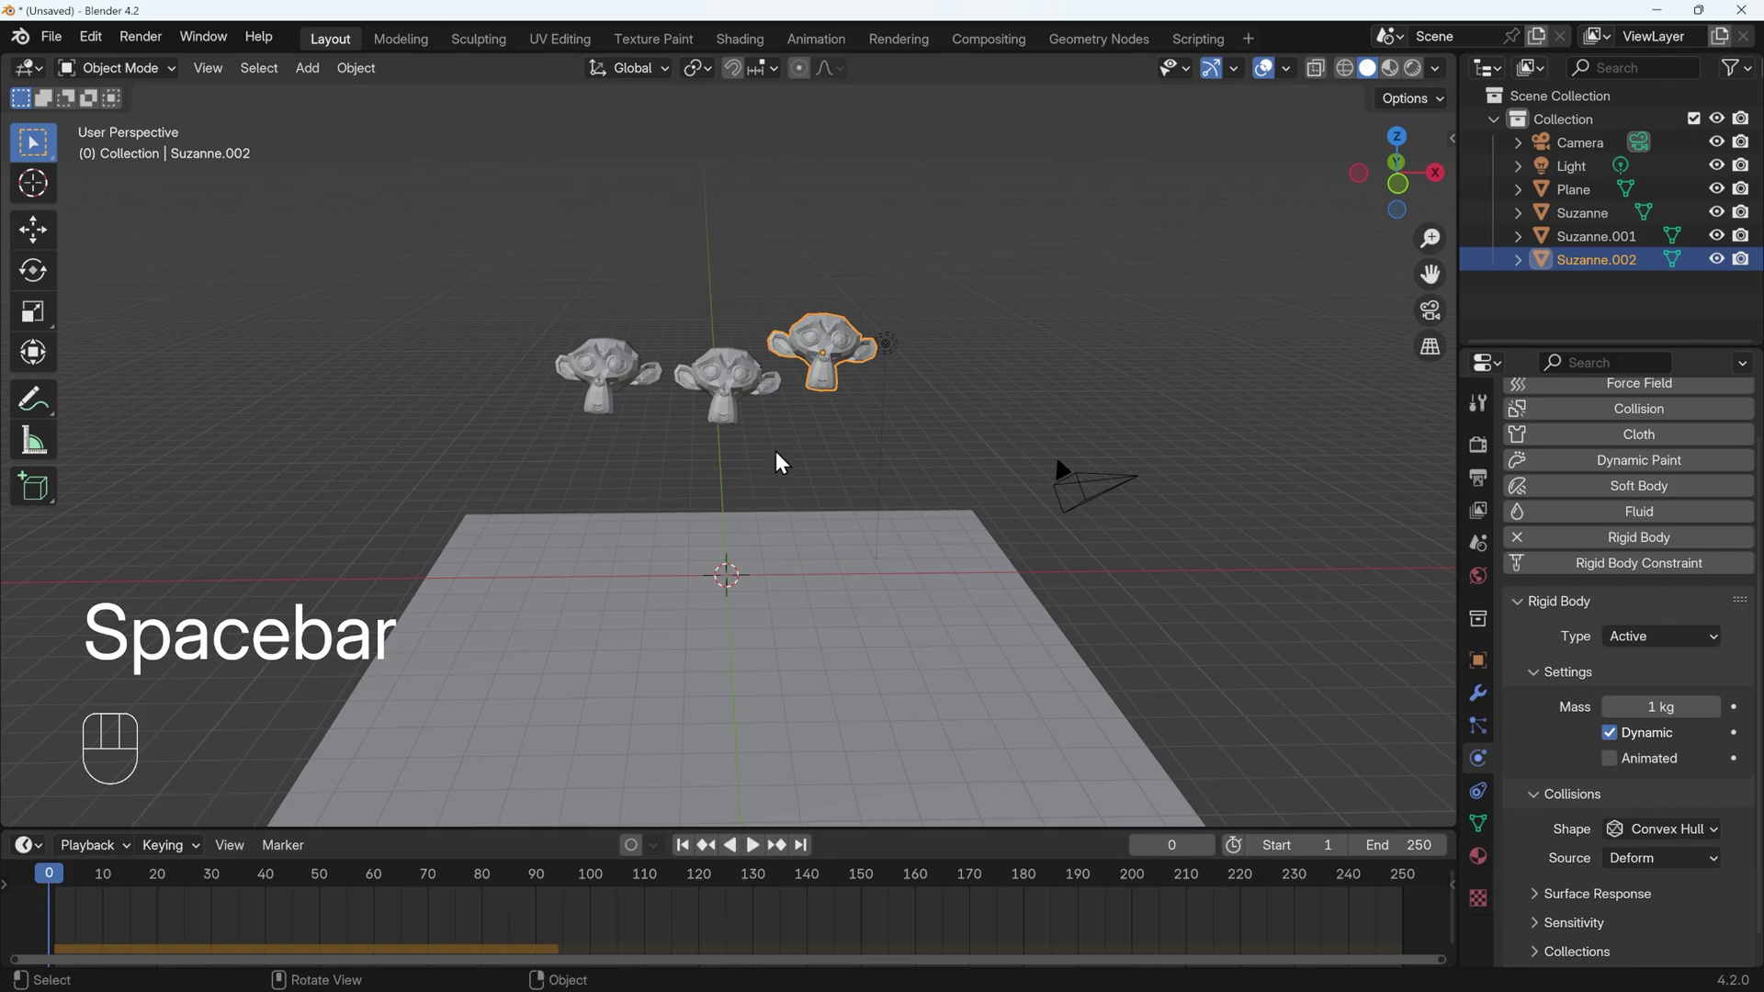
Duplicate the middle monkey and its successive copies three times, stacking the new monkeys at staggered heights above the first row
click(720, 394)
key(shift+d)
click(665, 293)
key(shift+d)
click(784, 242)
key(shift+d)
click(719, 229)
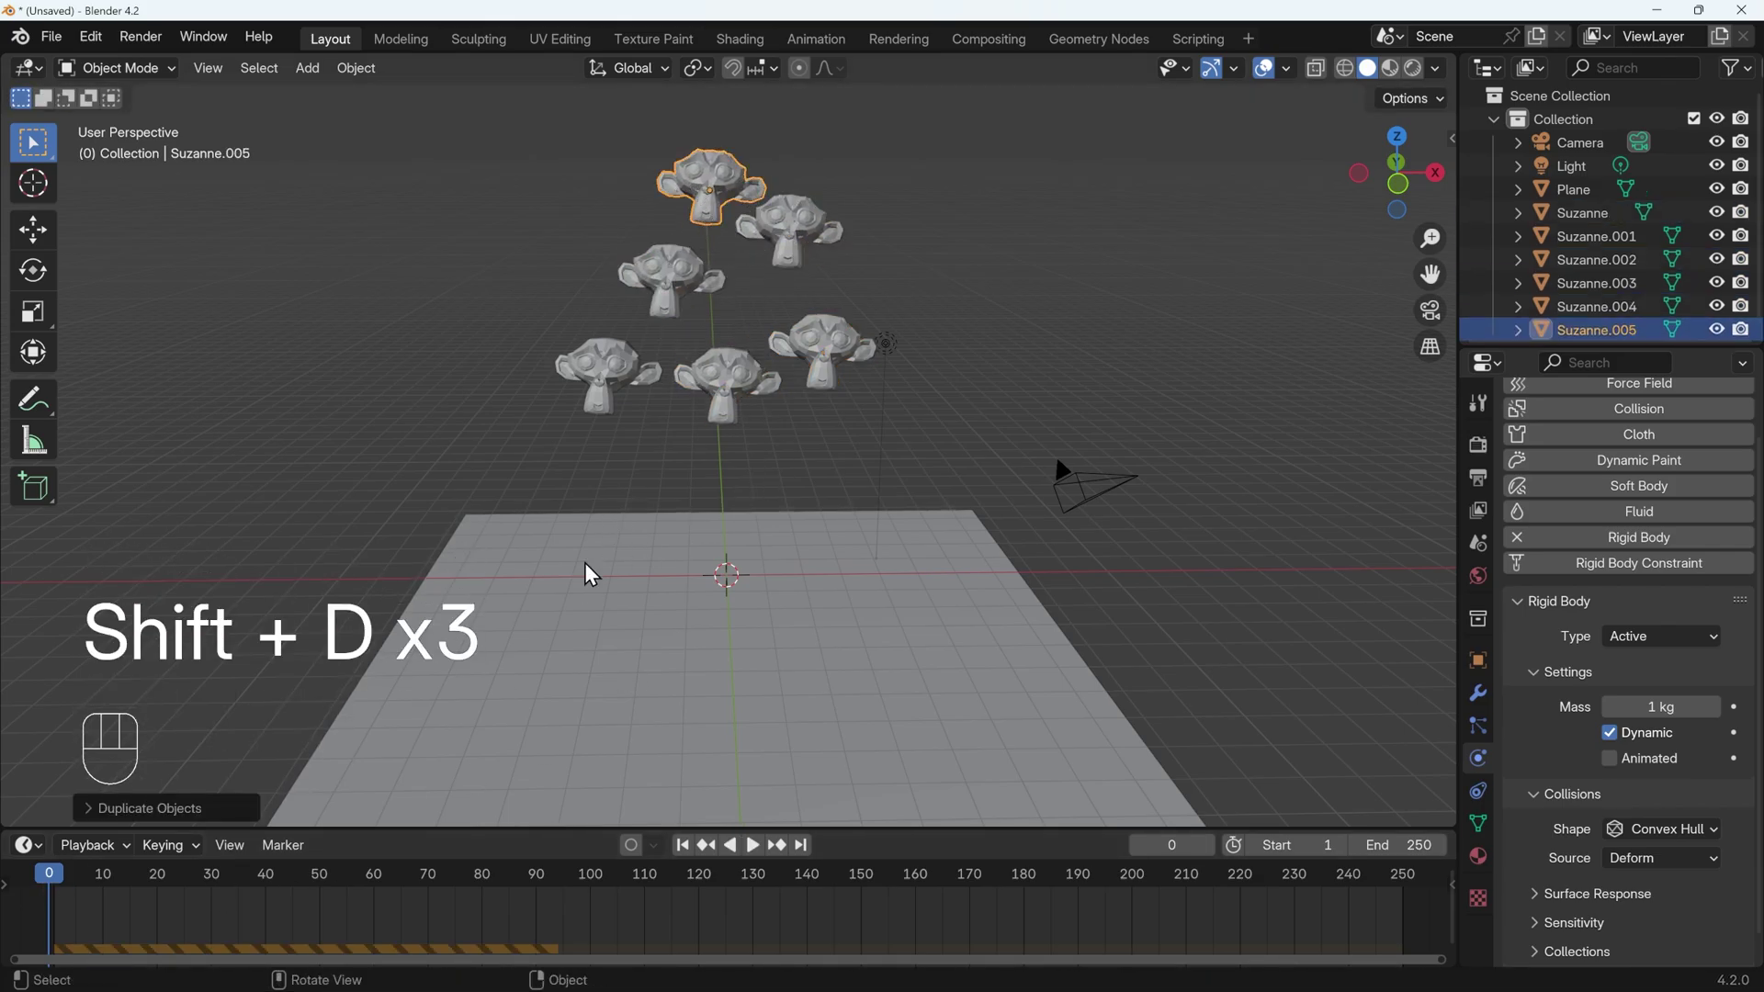
Play the simulation with all six monkeys falling onto the plane and return to frame 0
key(space)
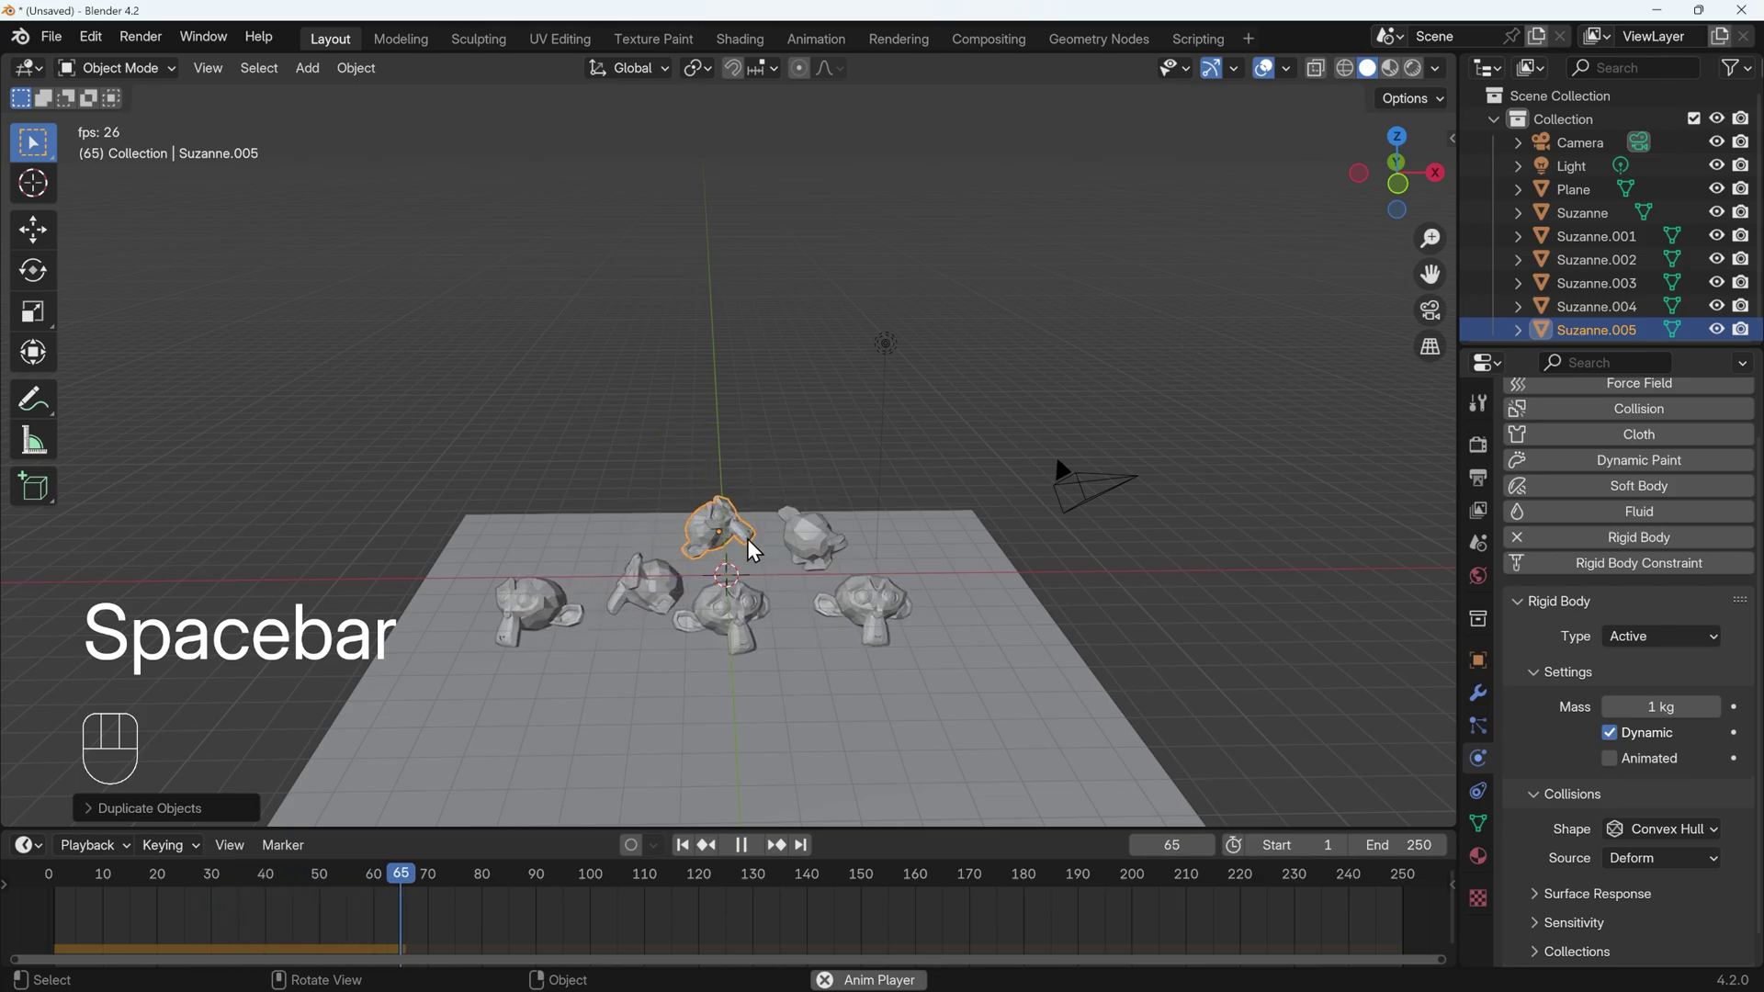
key(space)
click(48, 905)
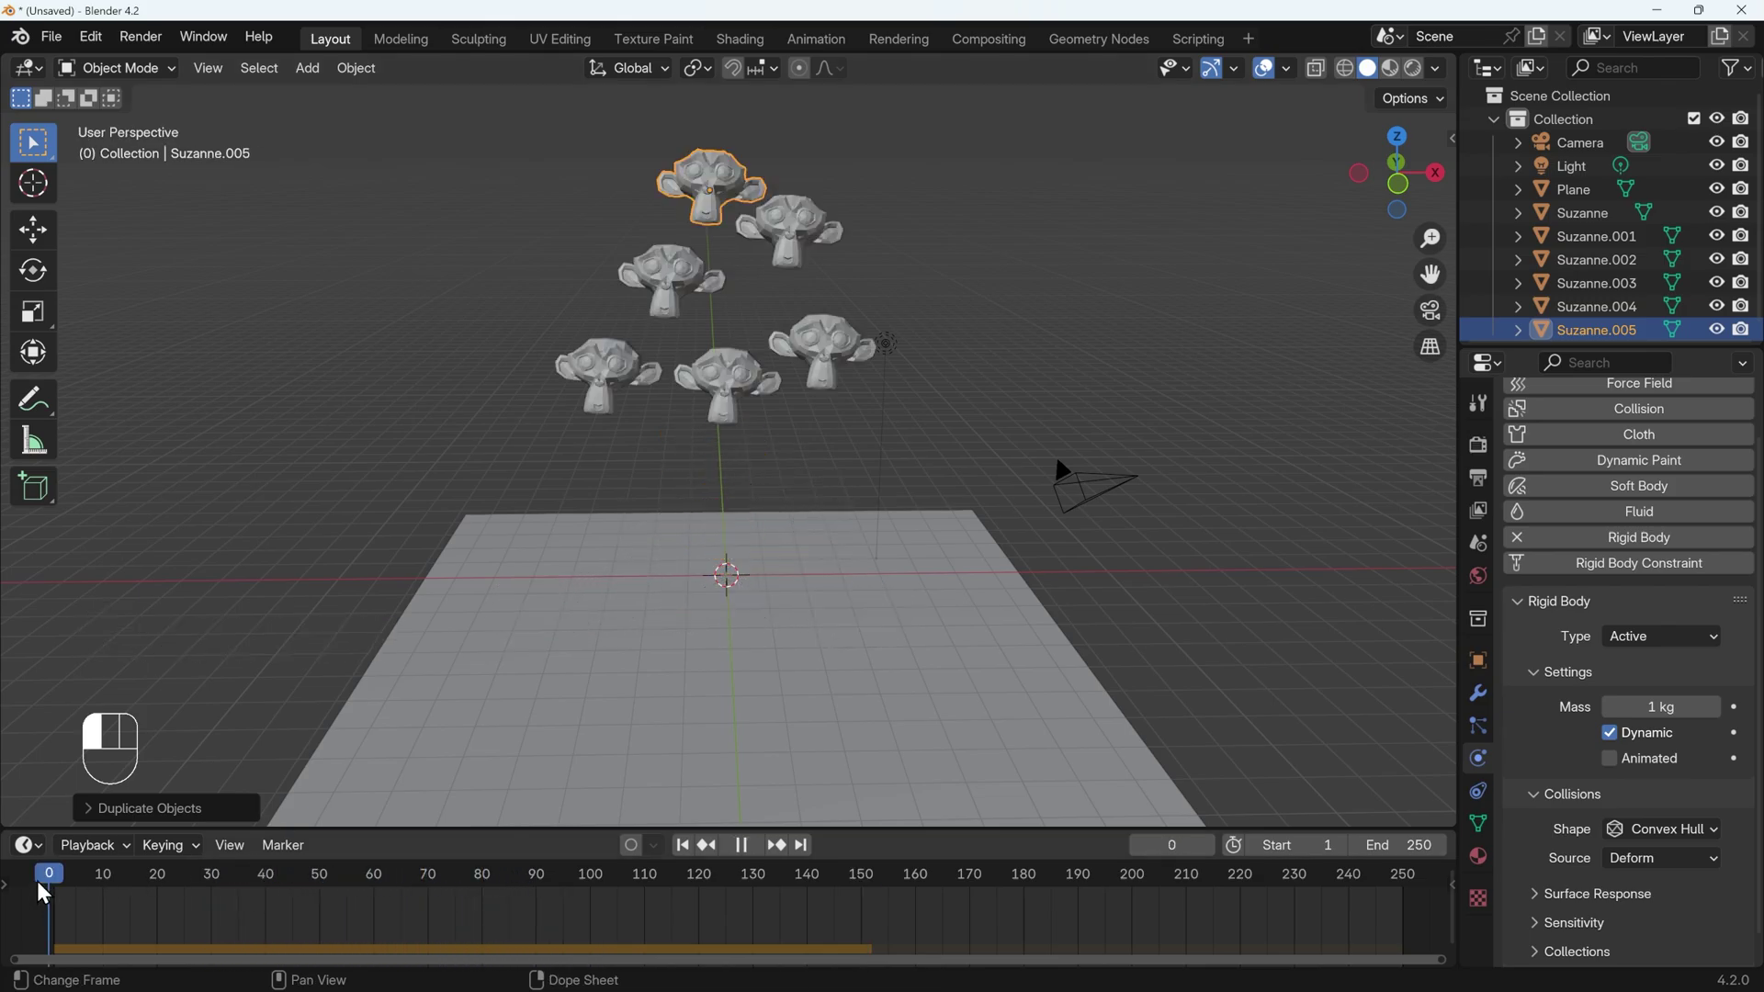
Duplicate the original monkey and place the copy overlapping it, offset by about 0.52 m
click(755, 385)
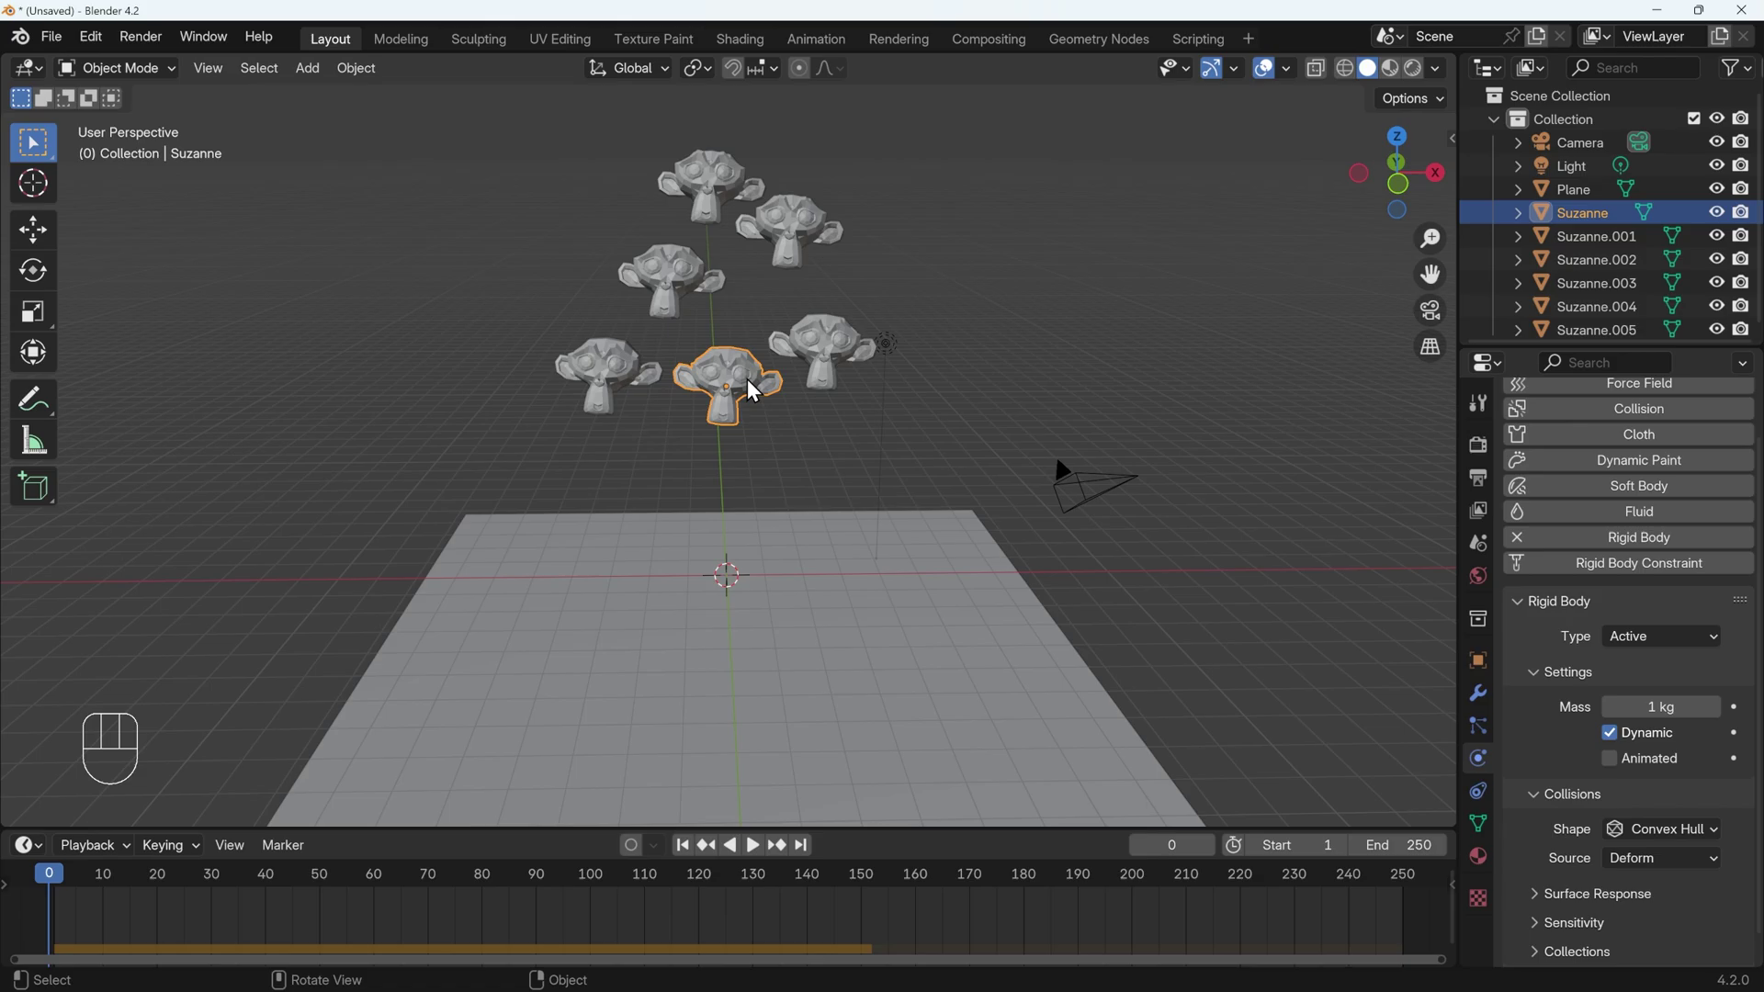
key(shift+d)
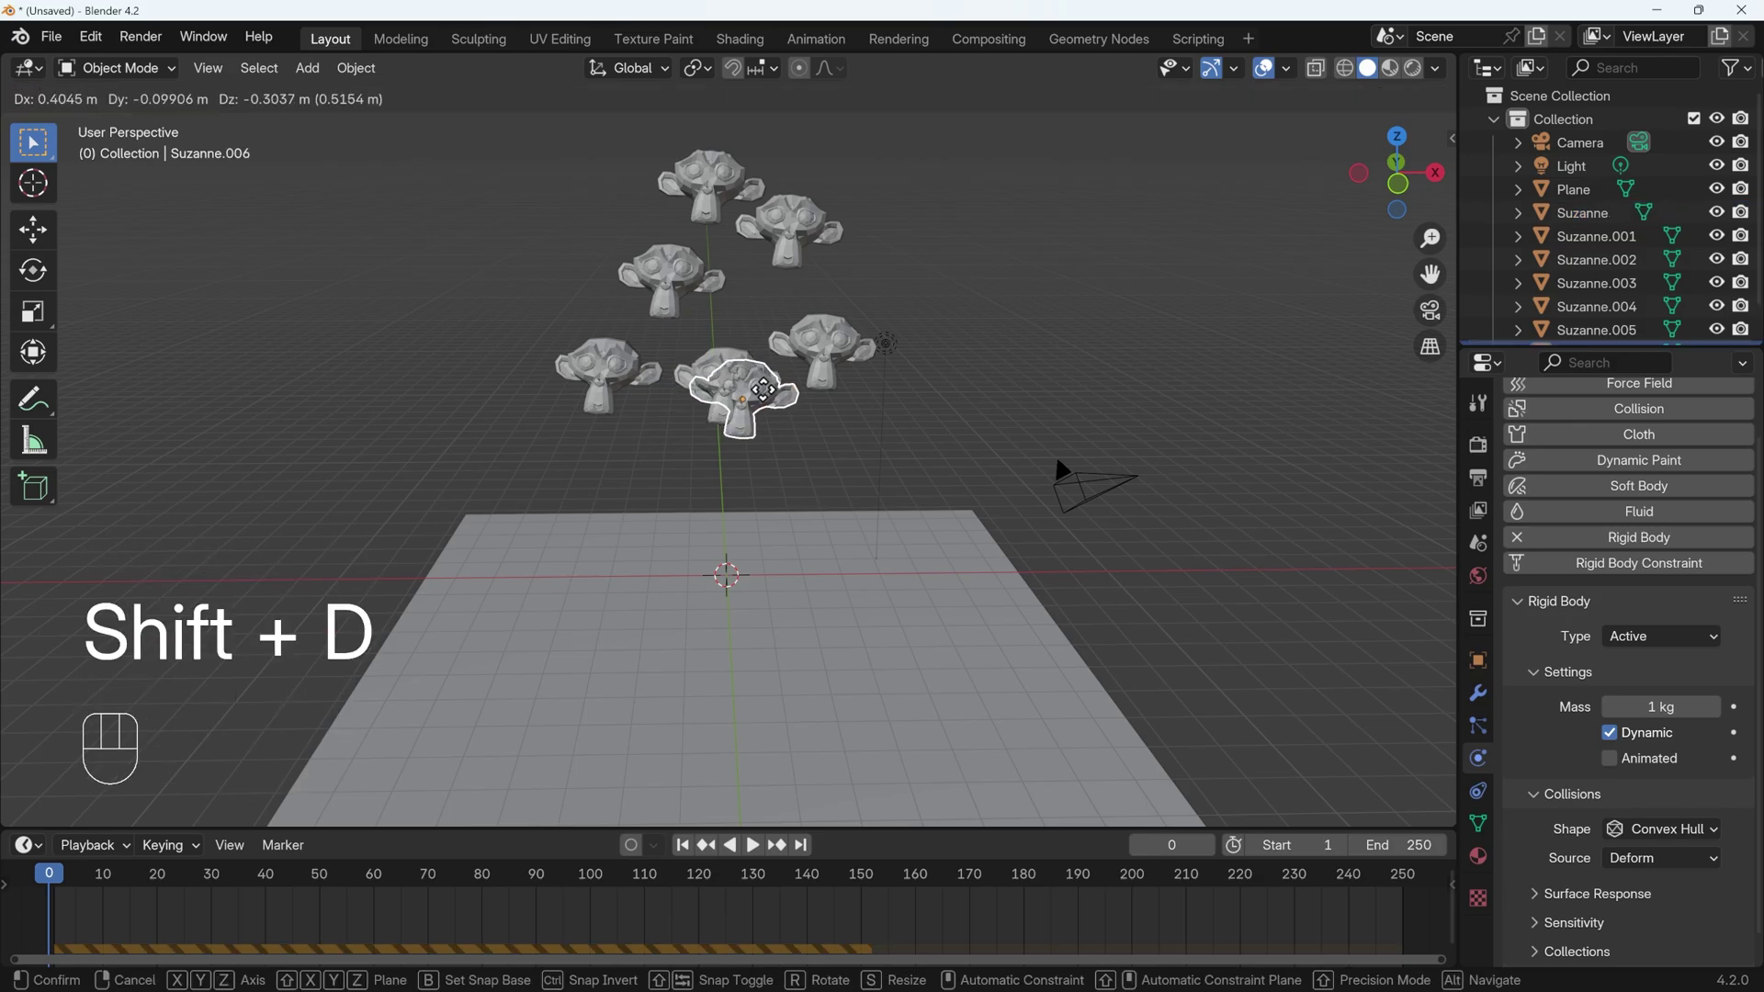
click(761, 391)
middle_drag(761, 390, 776, 461)
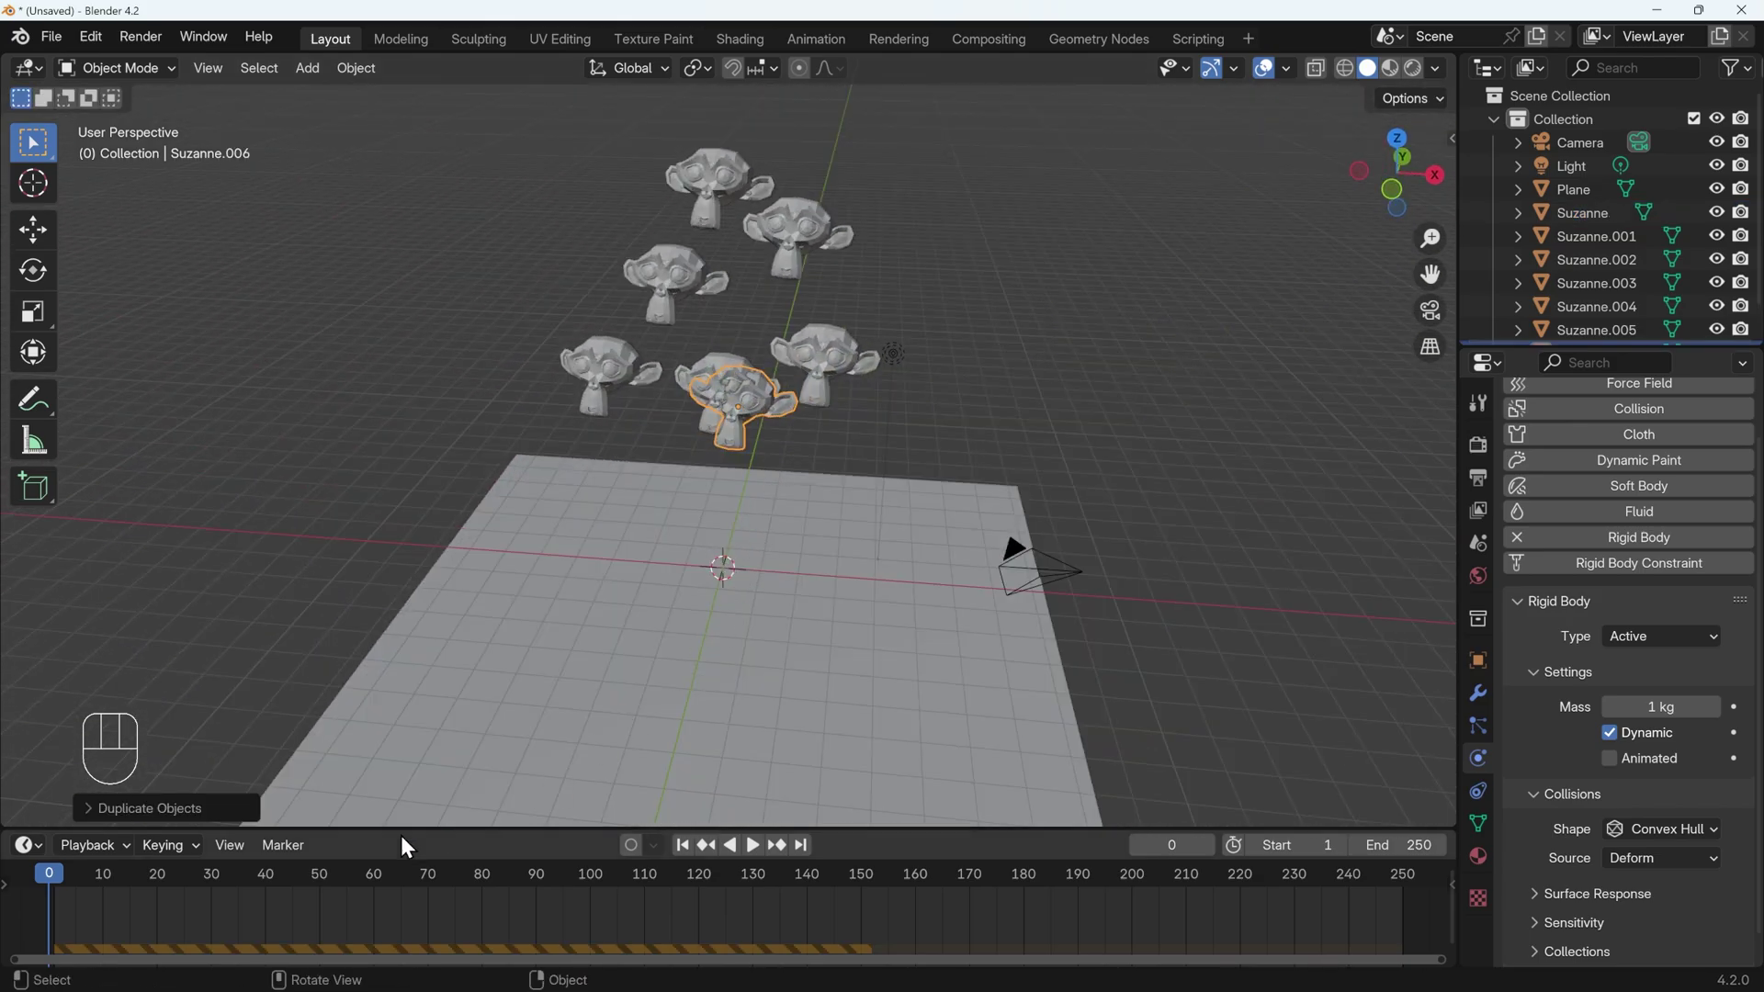
Play the simulation to examine how the two overlapping monkeys react, and return to frame 0
key(space)
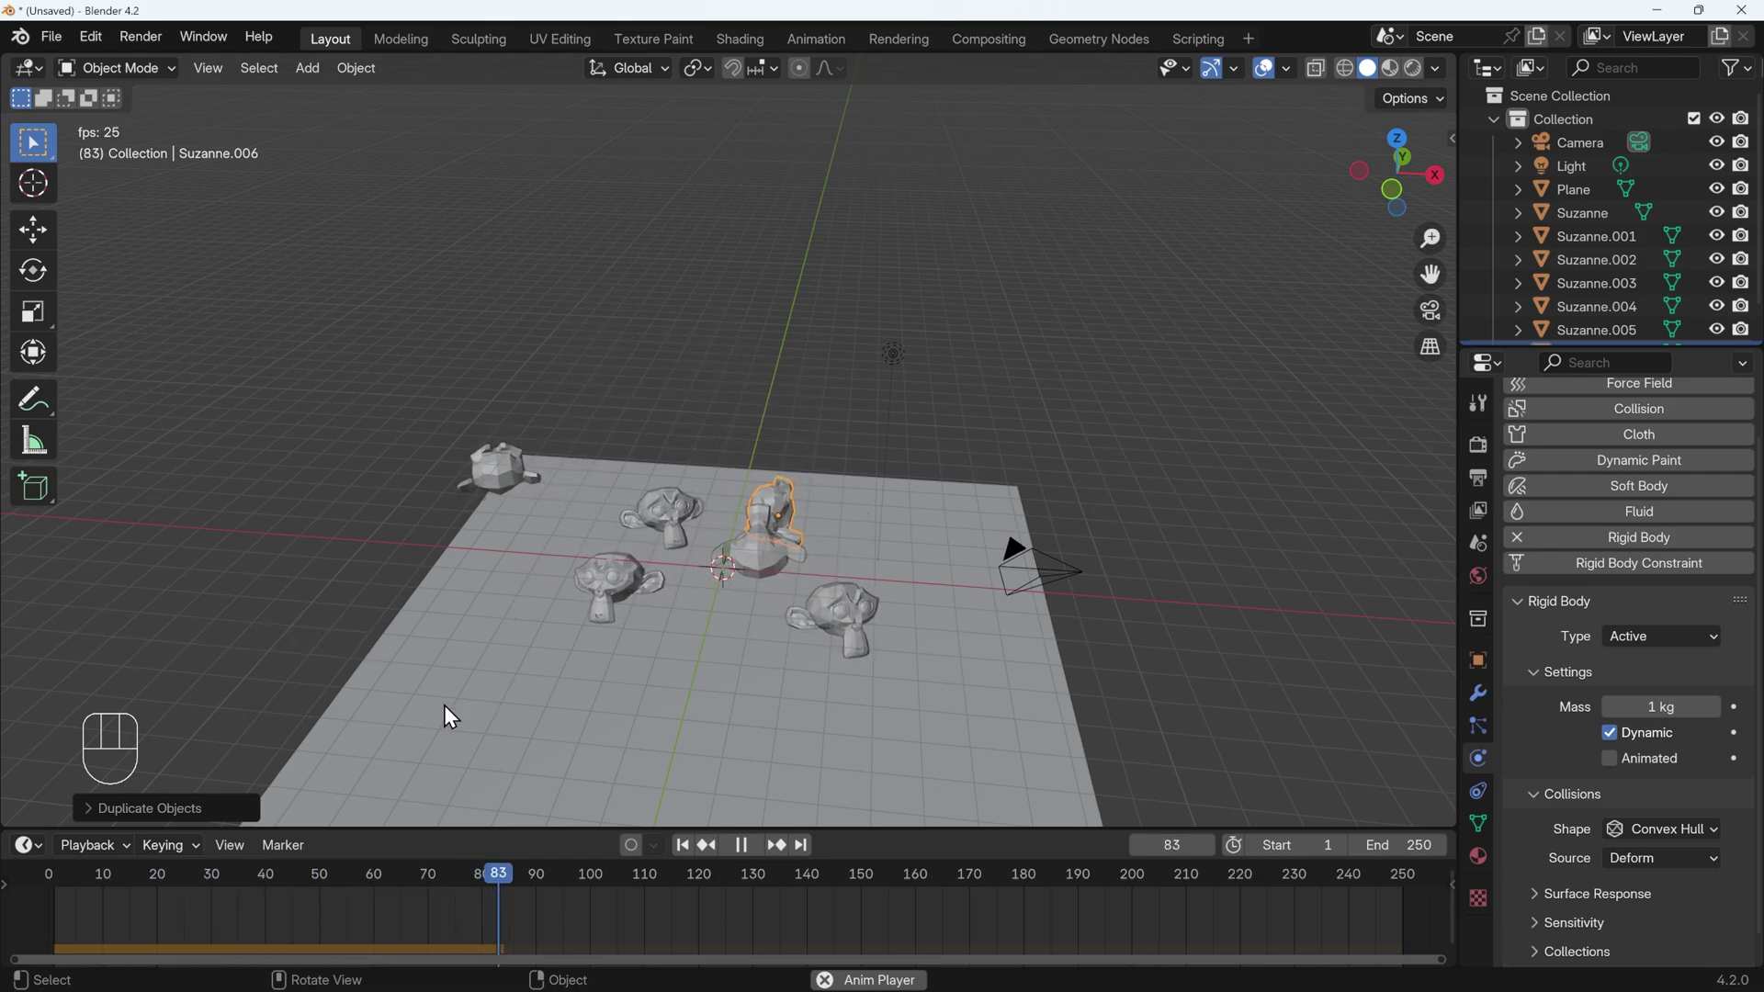
key(space)
click(48, 896)
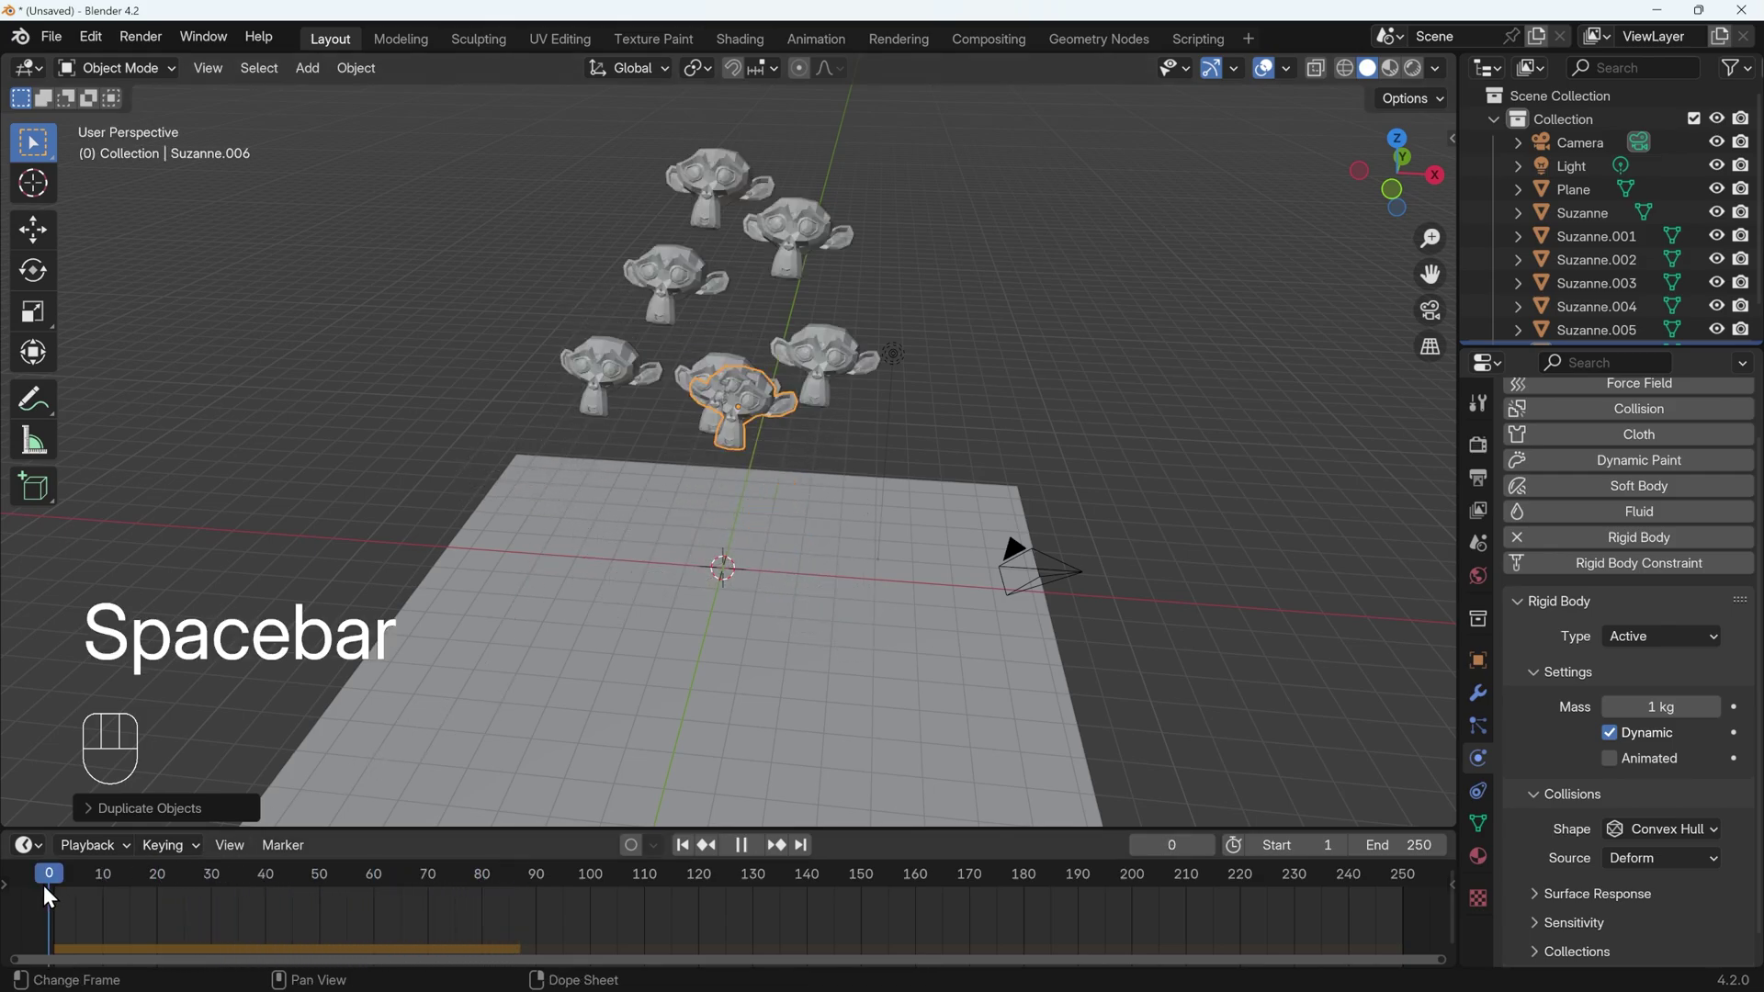
click(57, 895)
drag(63, 895, 49, 888)
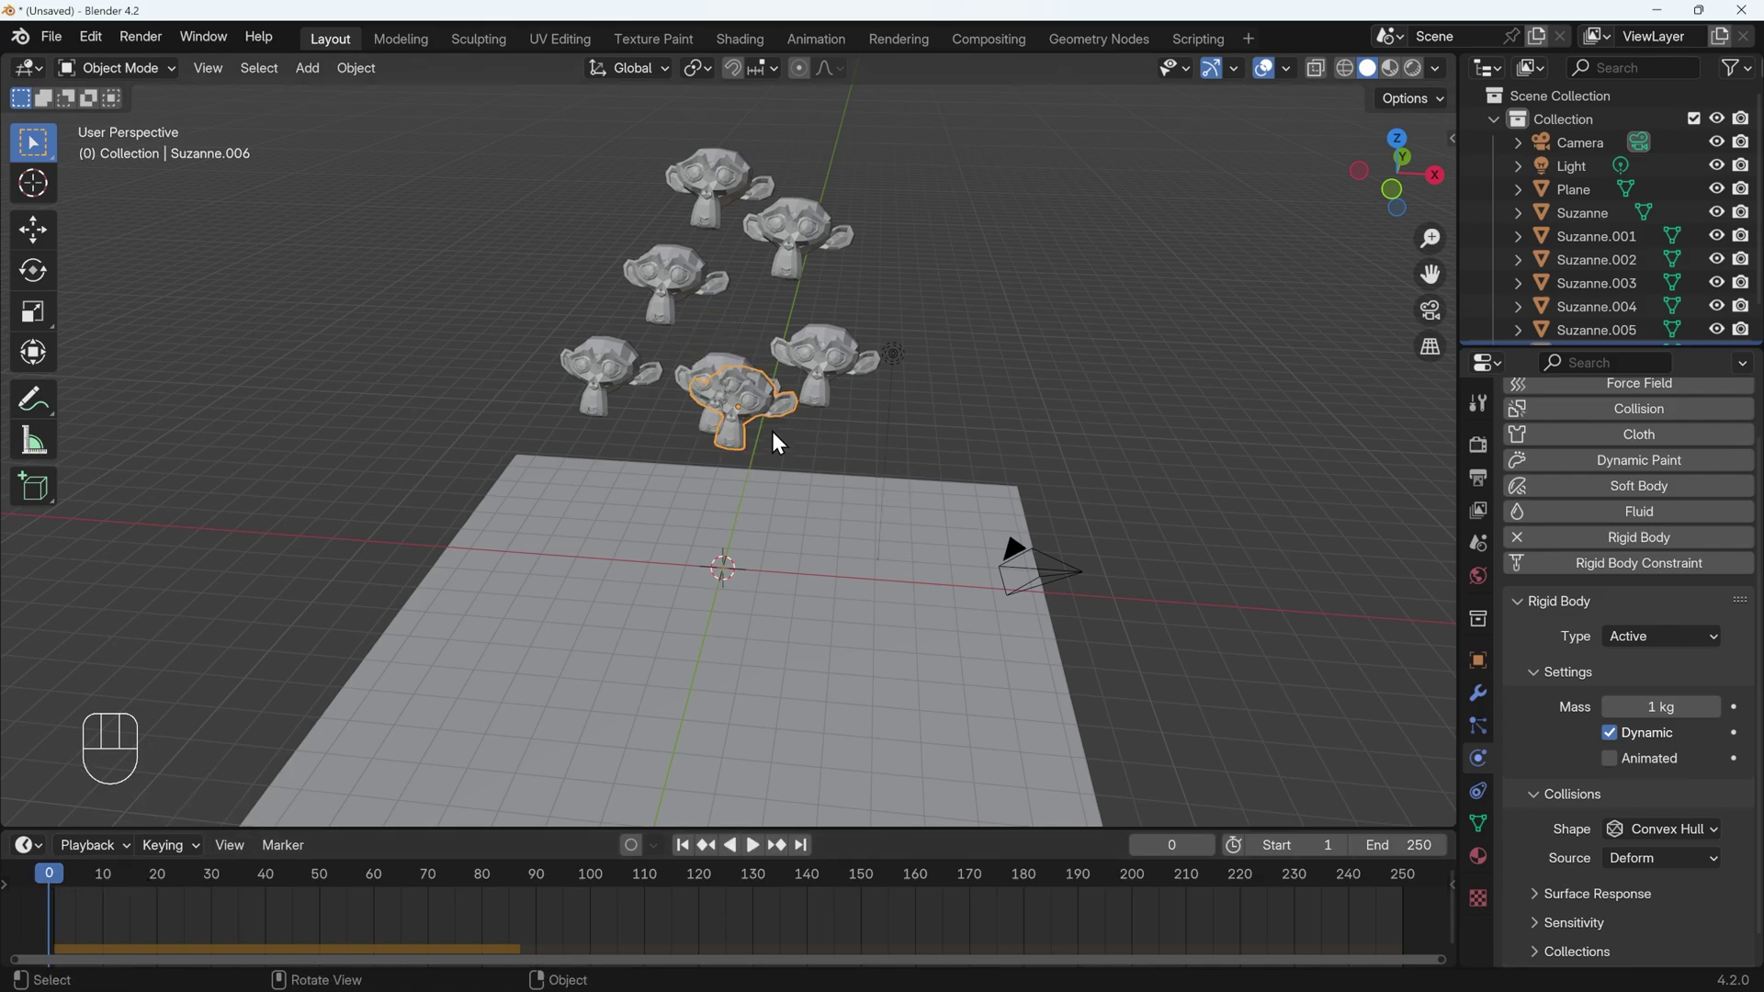
Move the overlapping copy behind the original monkey, clear of it, and play the simulation from frame 0 to frame 104
middle_drag(844, 450, 562, 427)
key(g)
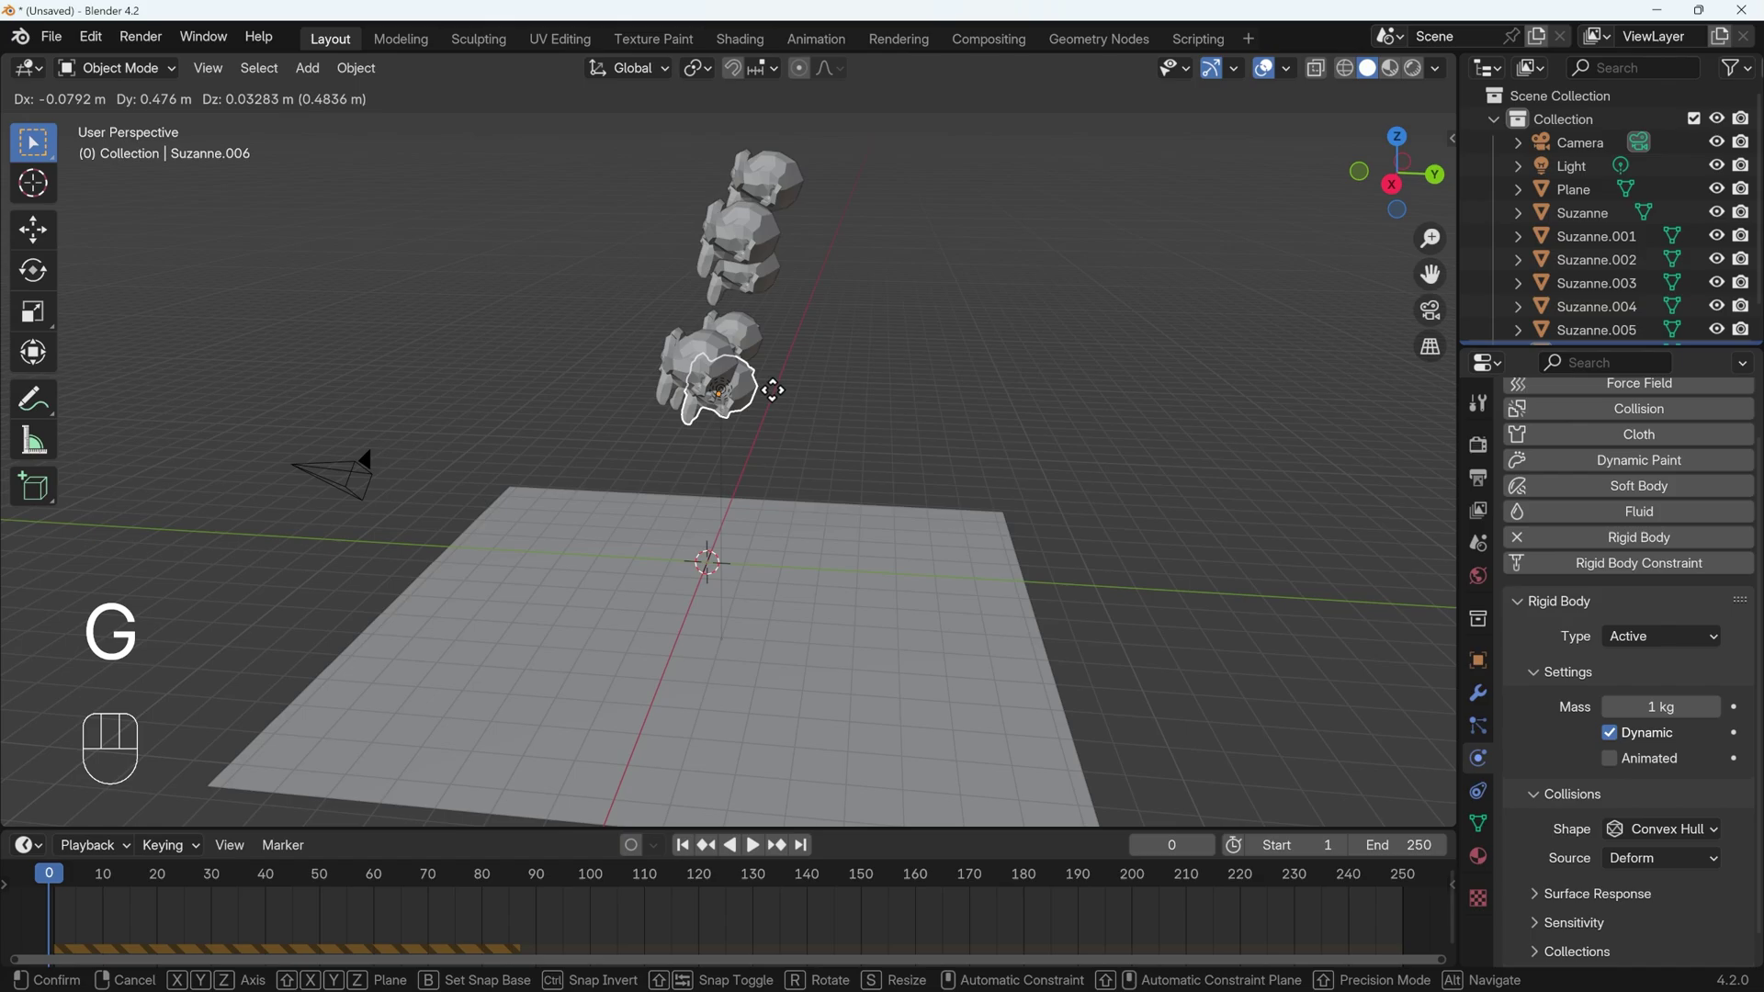
click(845, 399)
middle_drag(663, 448, 954, 450)
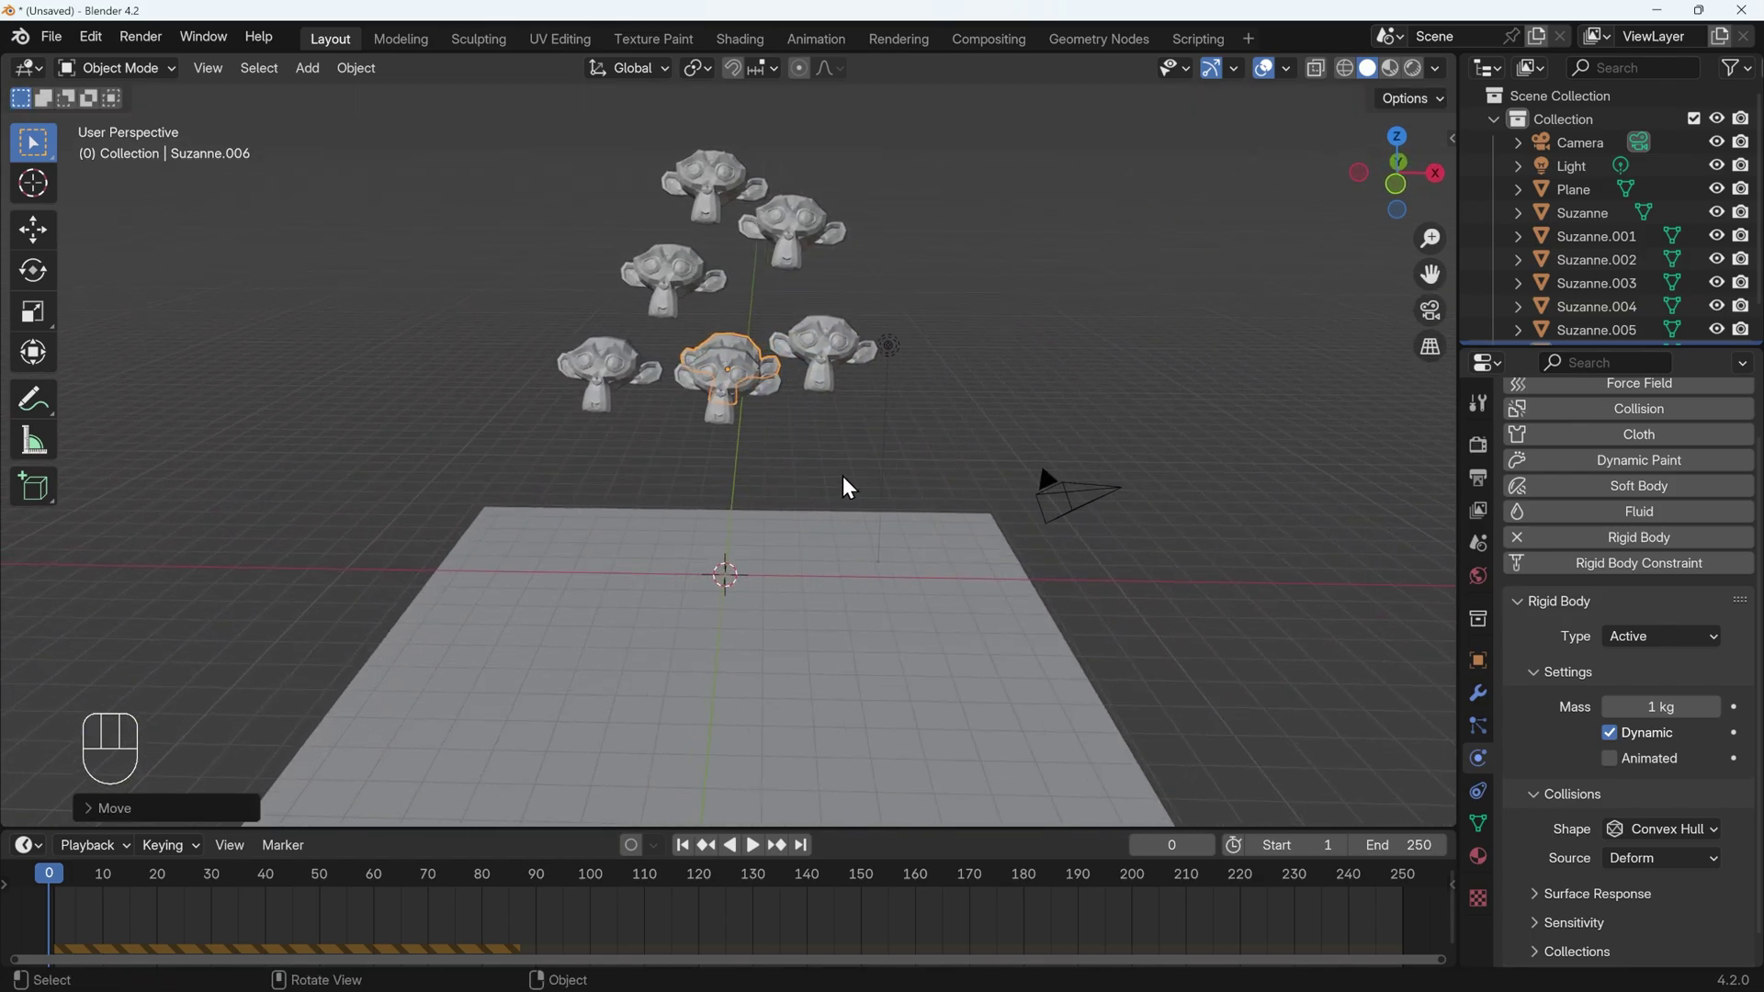
key(space)
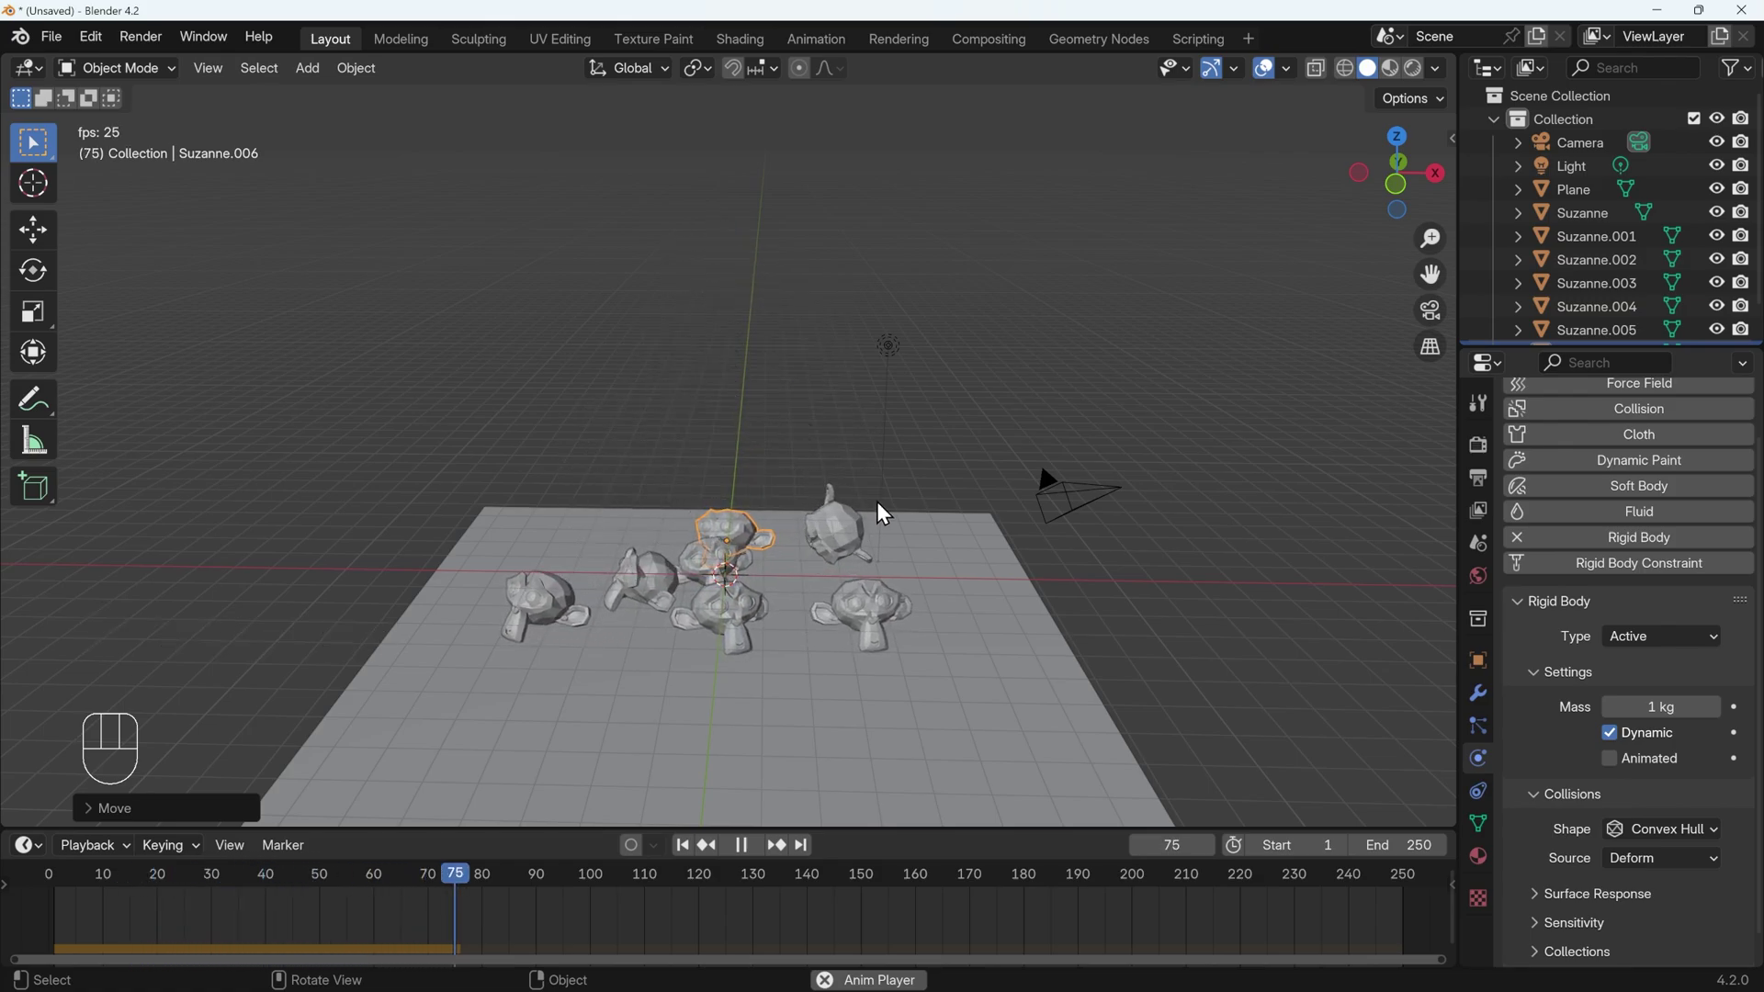
key(space)
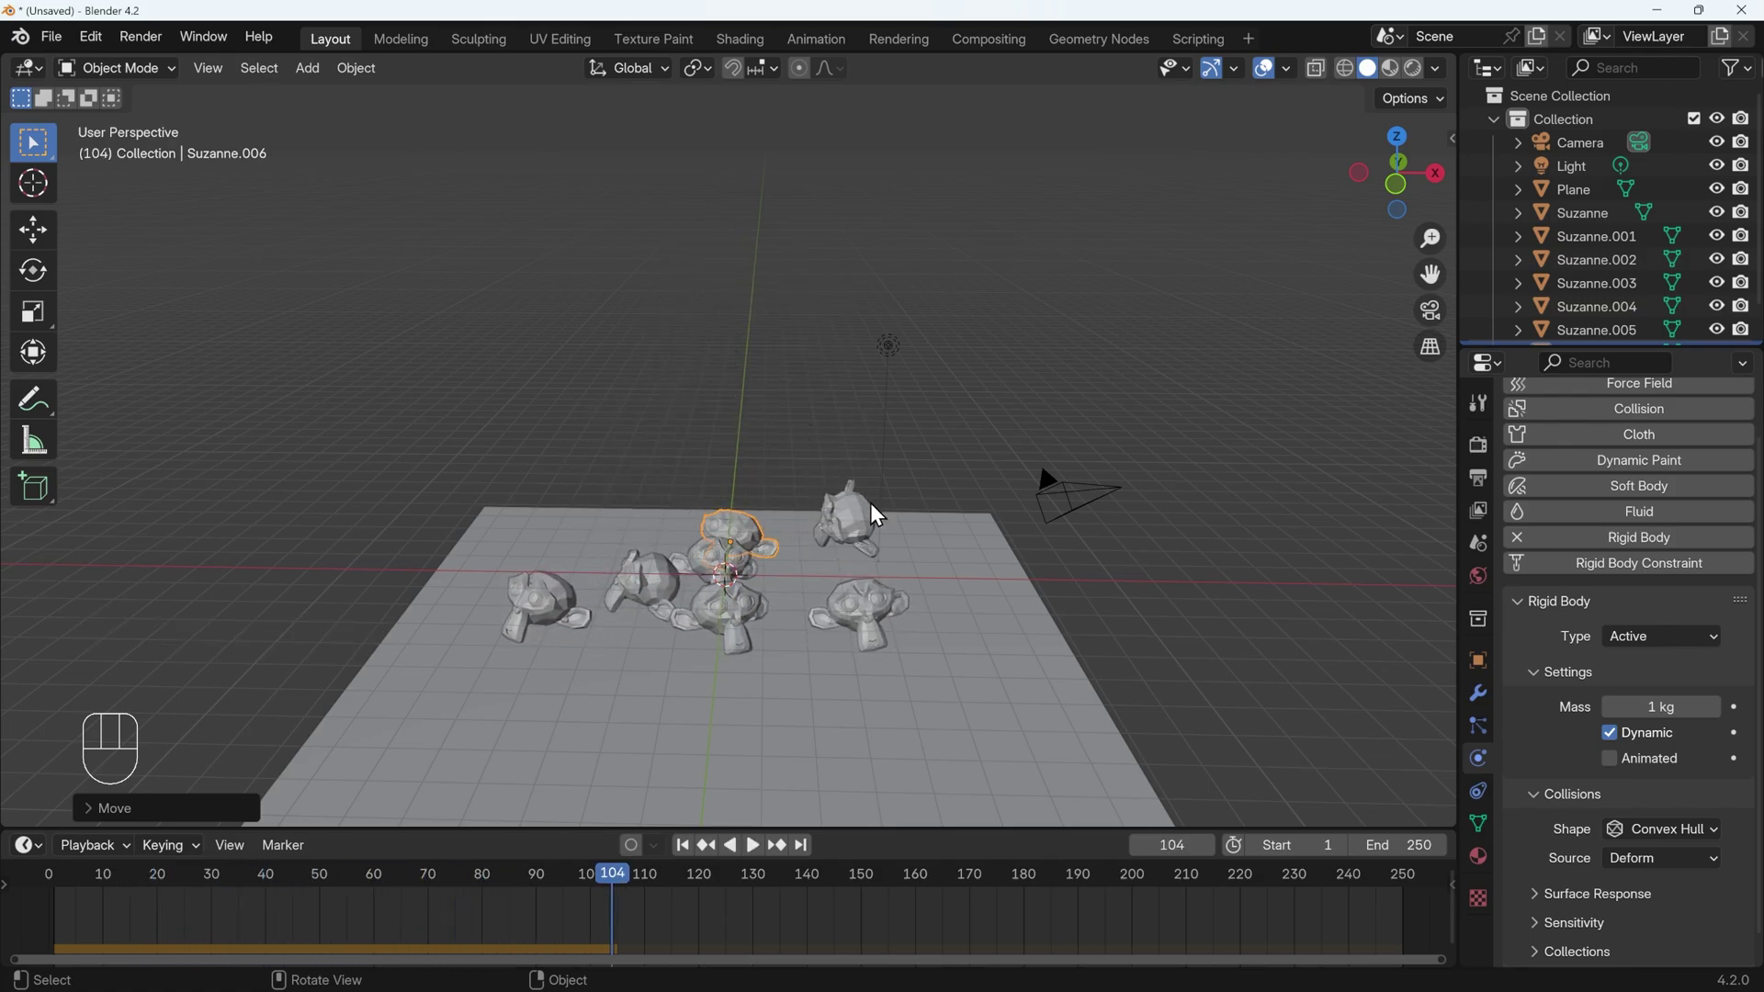